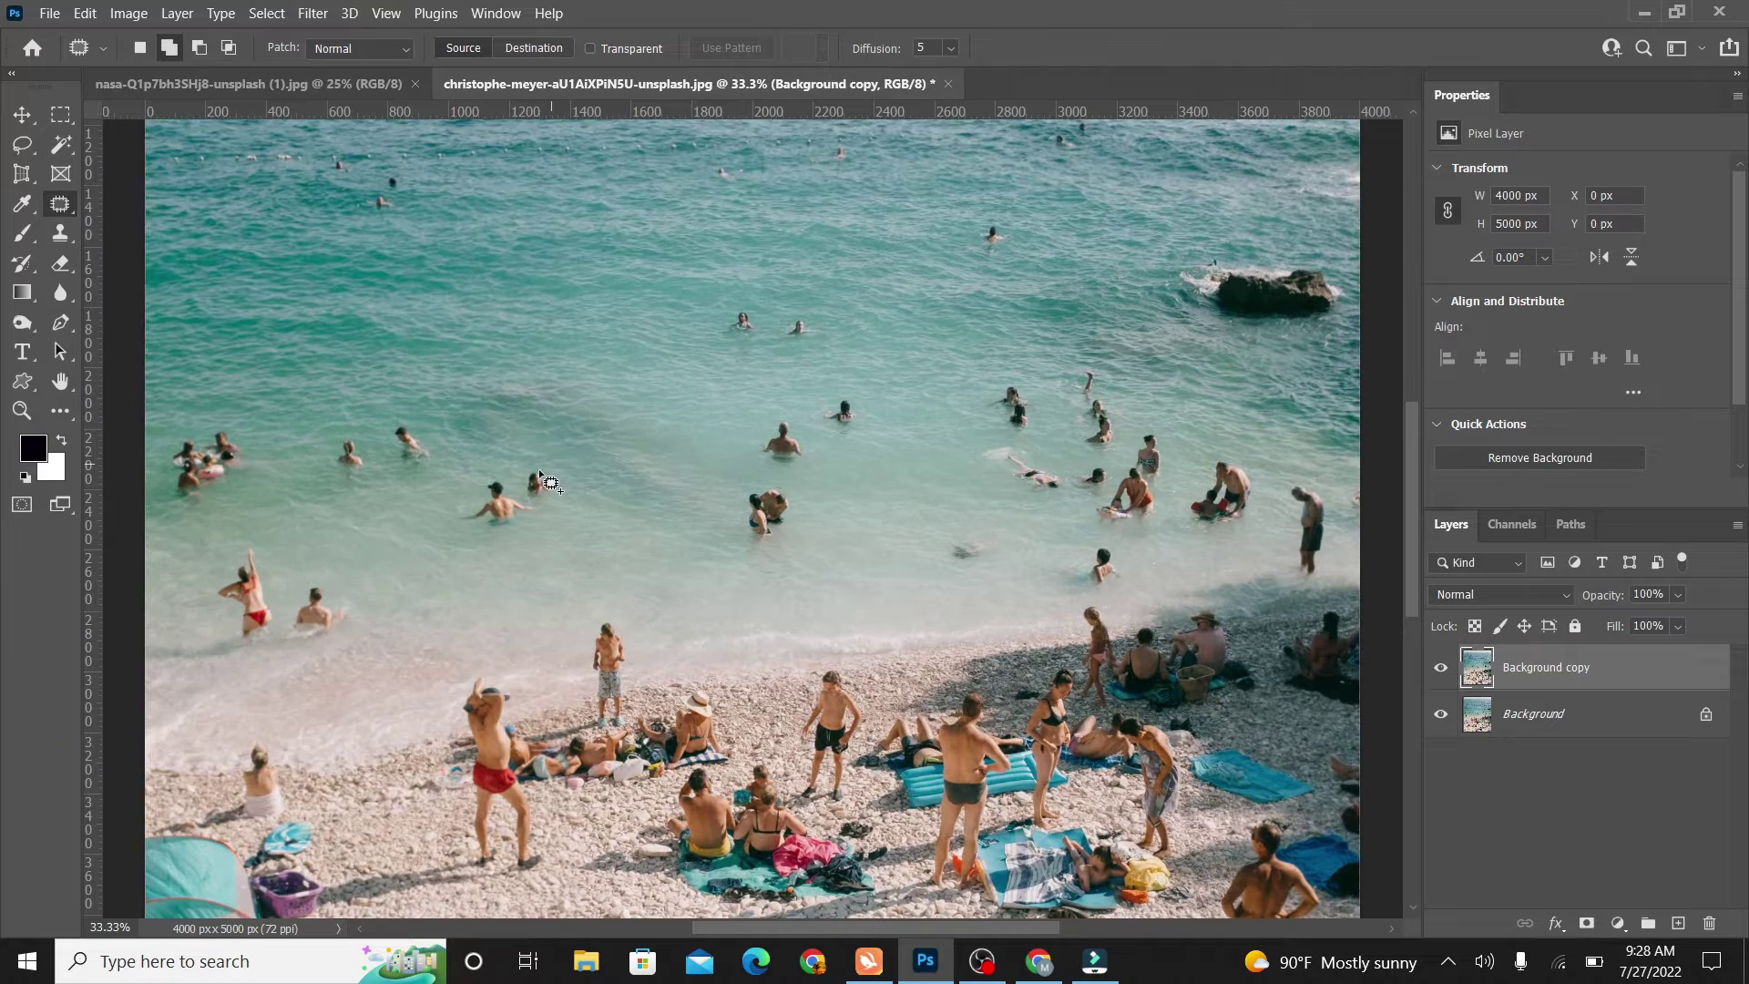
Step: Patch the four swimmers in the left-centre shallows of the beach photo with clear water, clearing each selection
mouse_move(516, 468)
left_mouse_down()
mouse_move(479, 477)
mouse_move(508, 470)
mouse_move(516, 509)
mouse_move(575, 537)
left_mouse_up()
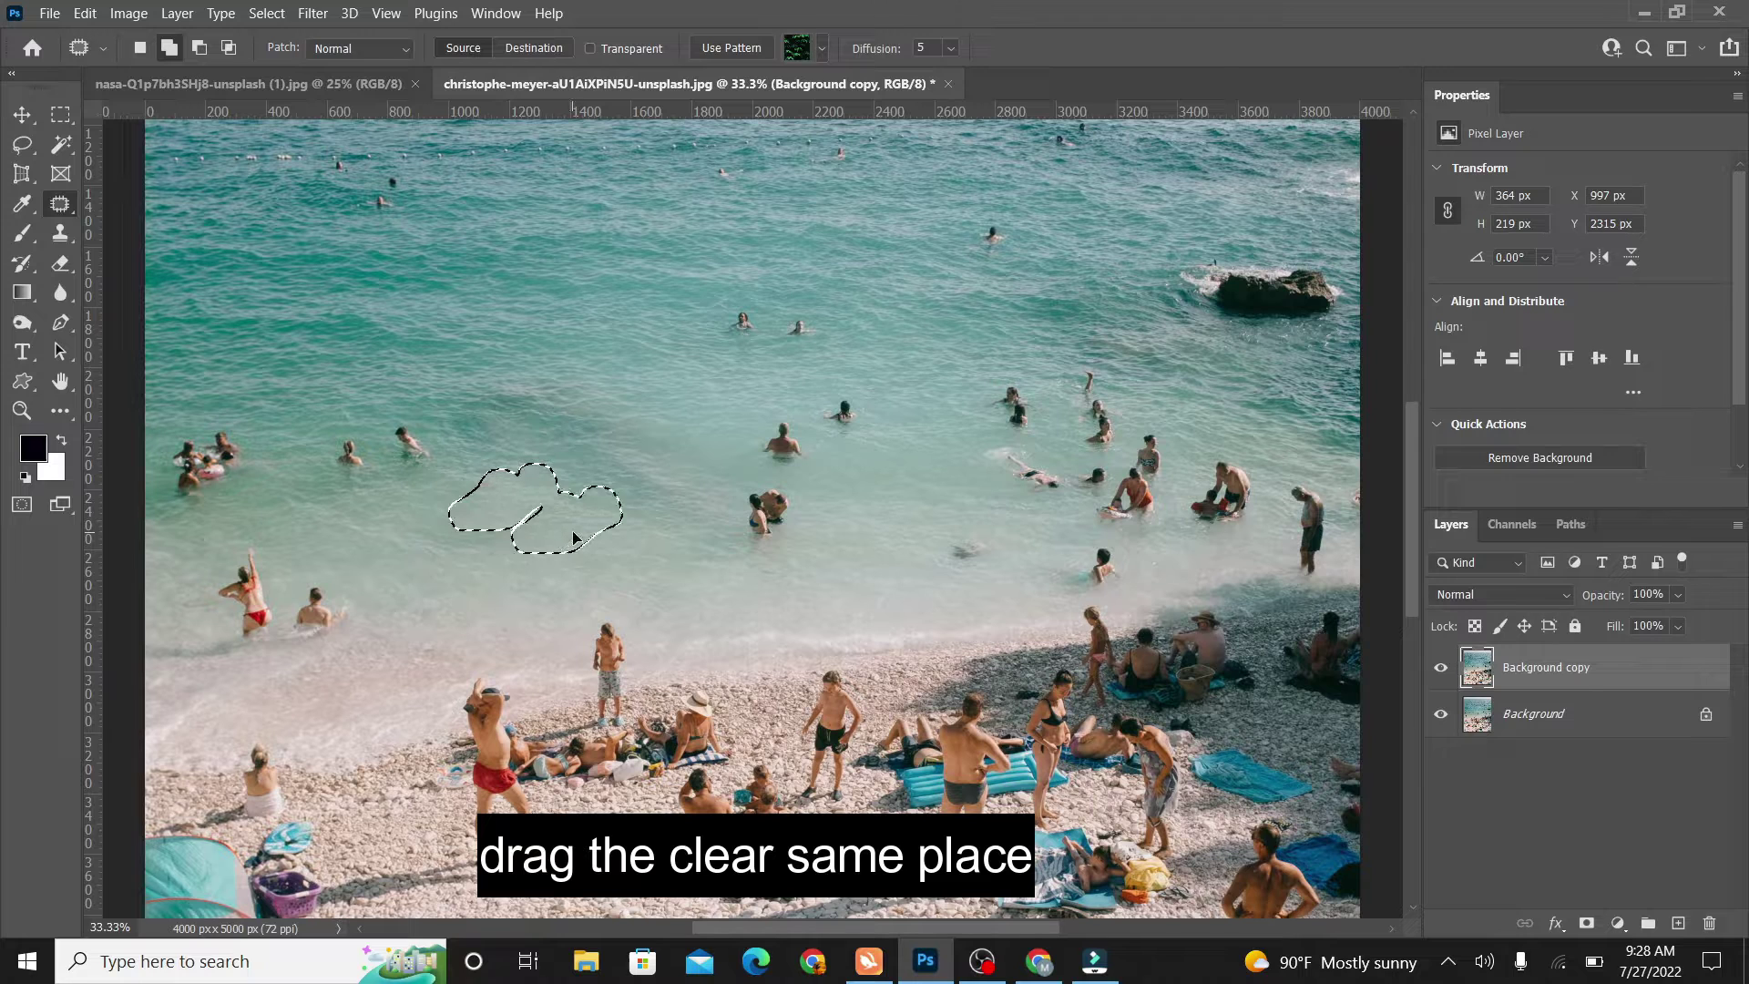
key("ctrl+d")
mouse_move(387, 444)
left_mouse_down()
mouse_move(409, 465)
mouse_move(386, 445)
mouse_move(451, 434)
mouse_move(343, 436)
mouse_move(371, 437)
left_mouse_up()
key("ctrl+d")
left_click_drag(355, 454, 326, 481)
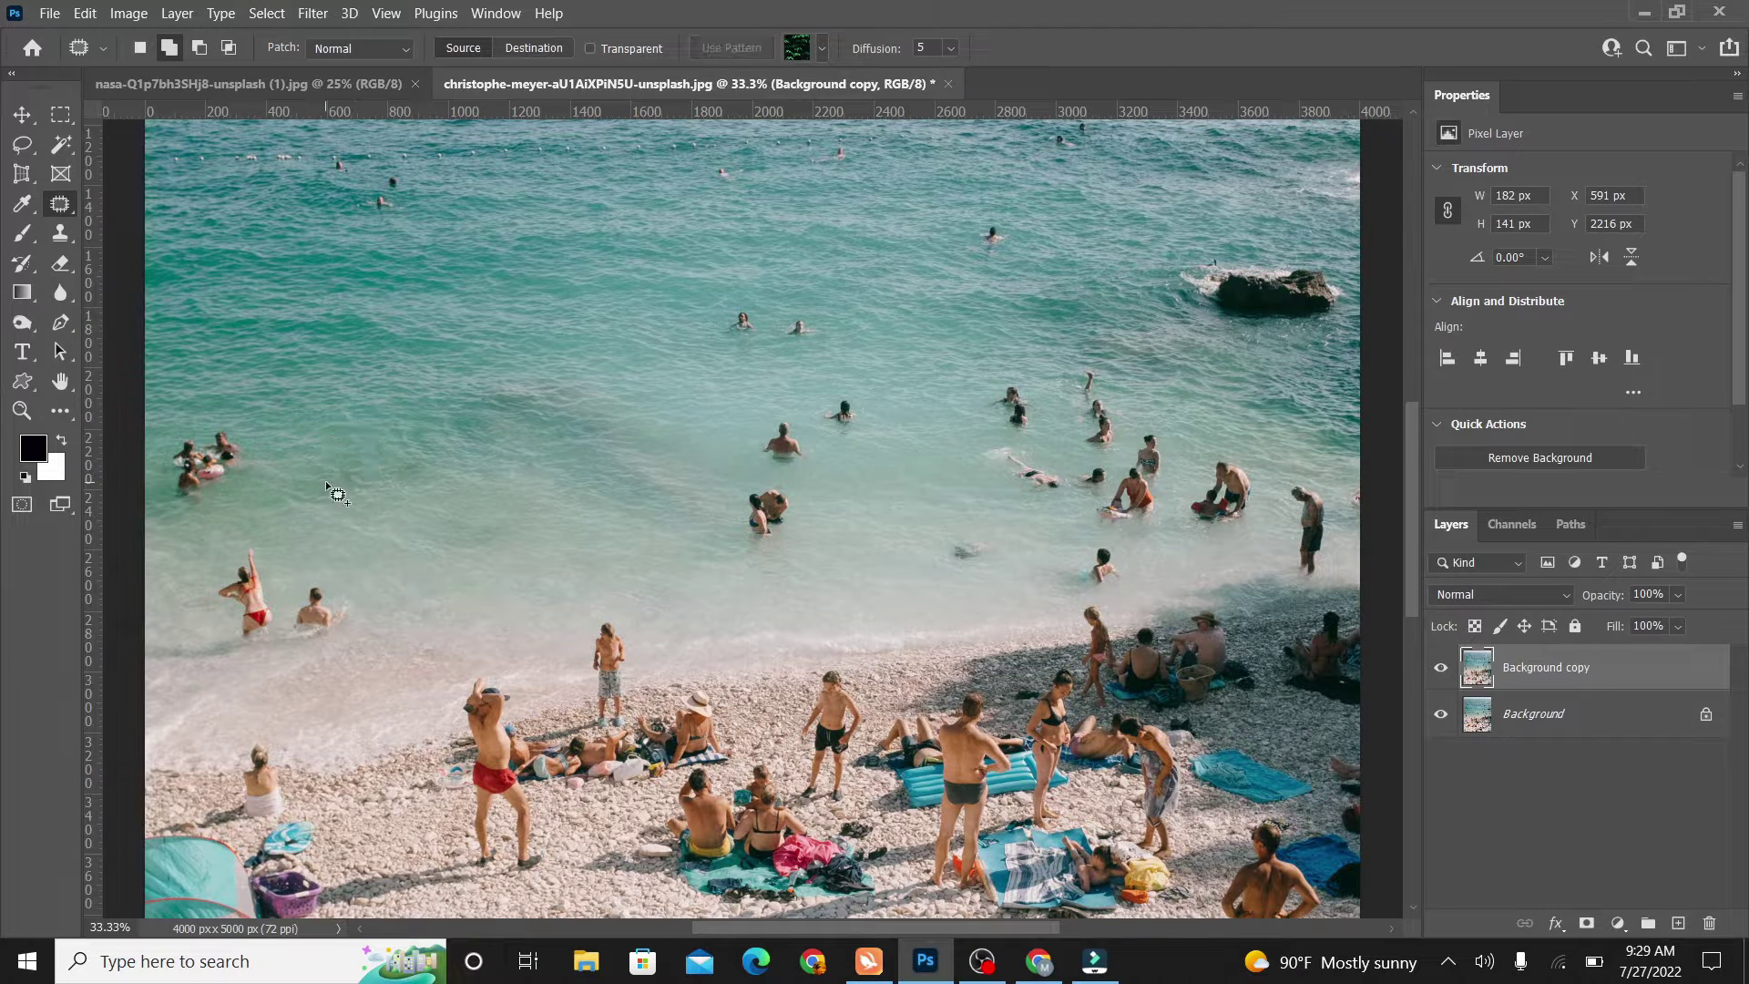
key("ctrl+d")
Step: Patch out the two bathers by the left shoreline and the group of swimmers near the photo's left edge
mouse_move(350, 576)
left_mouse_down()
mouse_move(330, 639)
mouse_move(291, 597)
mouse_move(373, 607)
left_mouse_up()
key("ctrl+d")
mouse_move(267, 551)
left_mouse_down()
mouse_move(214, 620)
mouse_move(292, 592)
mouse_move(269, 555)
mouse_move(321, 587)
left_mouse_up()
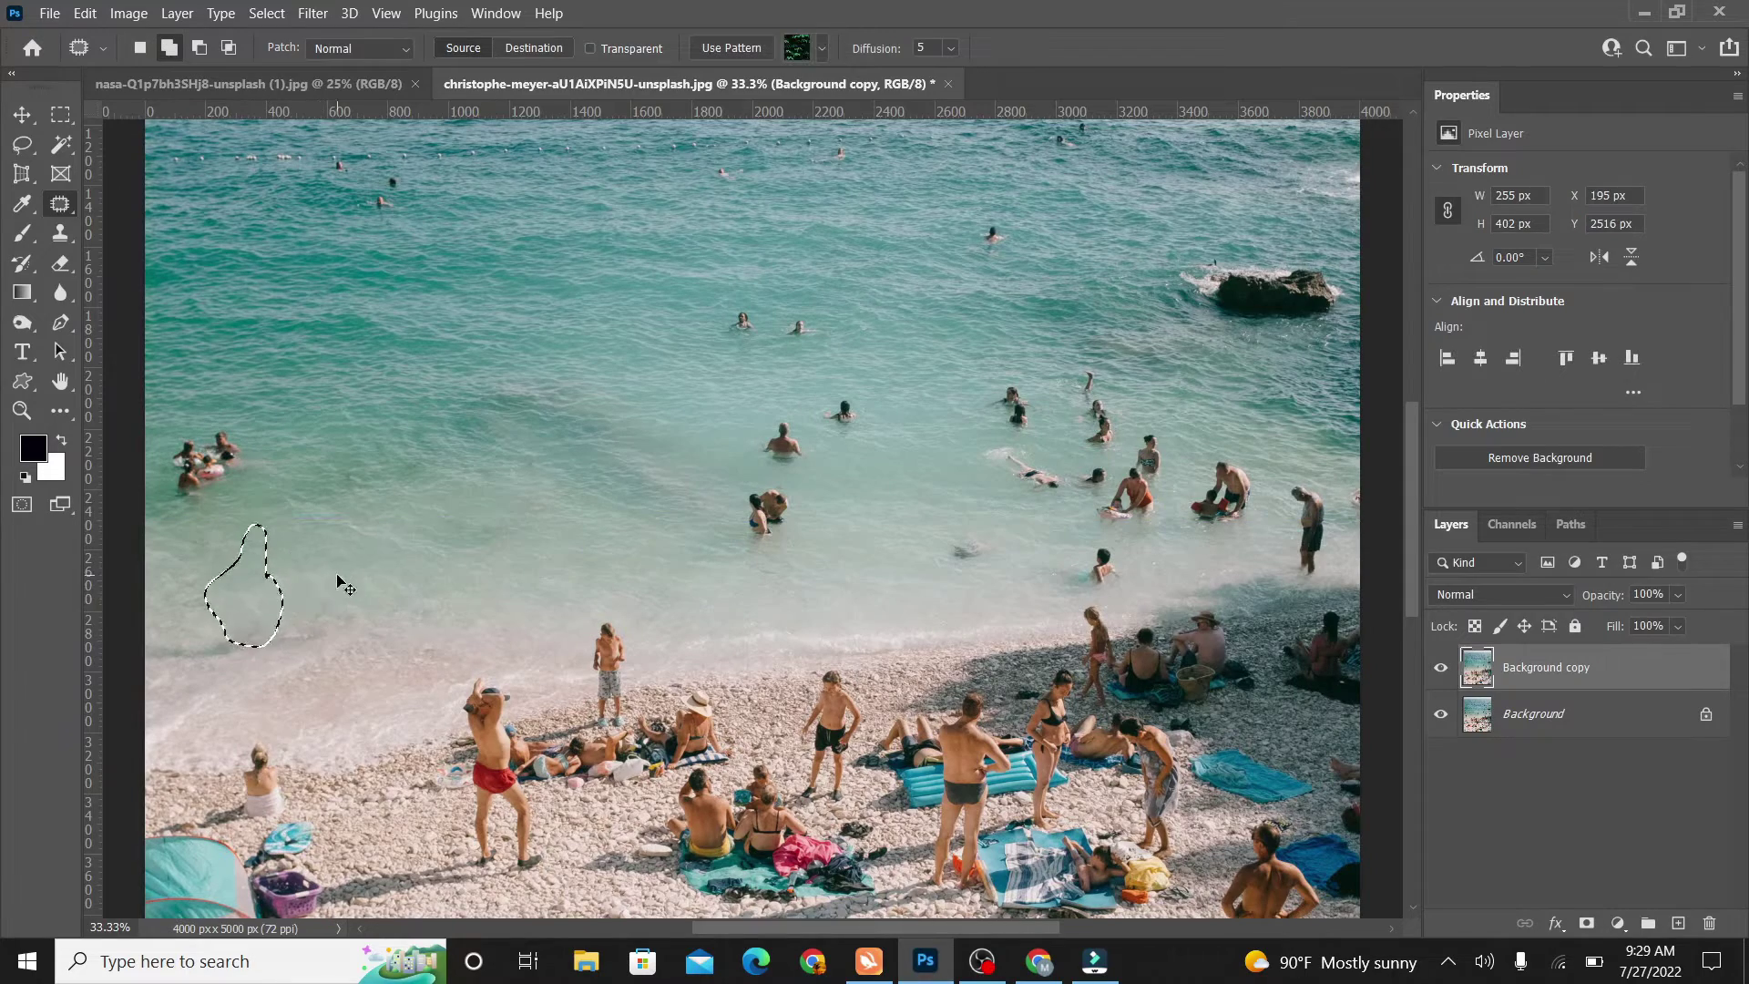
key("ctrl+d")
left_click_drag(153, 512, 191, 640)
mouse_move(232, 557)
left_mouse_down()
mouse_move(279, 571)
mouse_move(251, 628)
mouse_move(205, 593)
mouse_move(323, 601)
left_mouse_up()
key("ctrl+d")
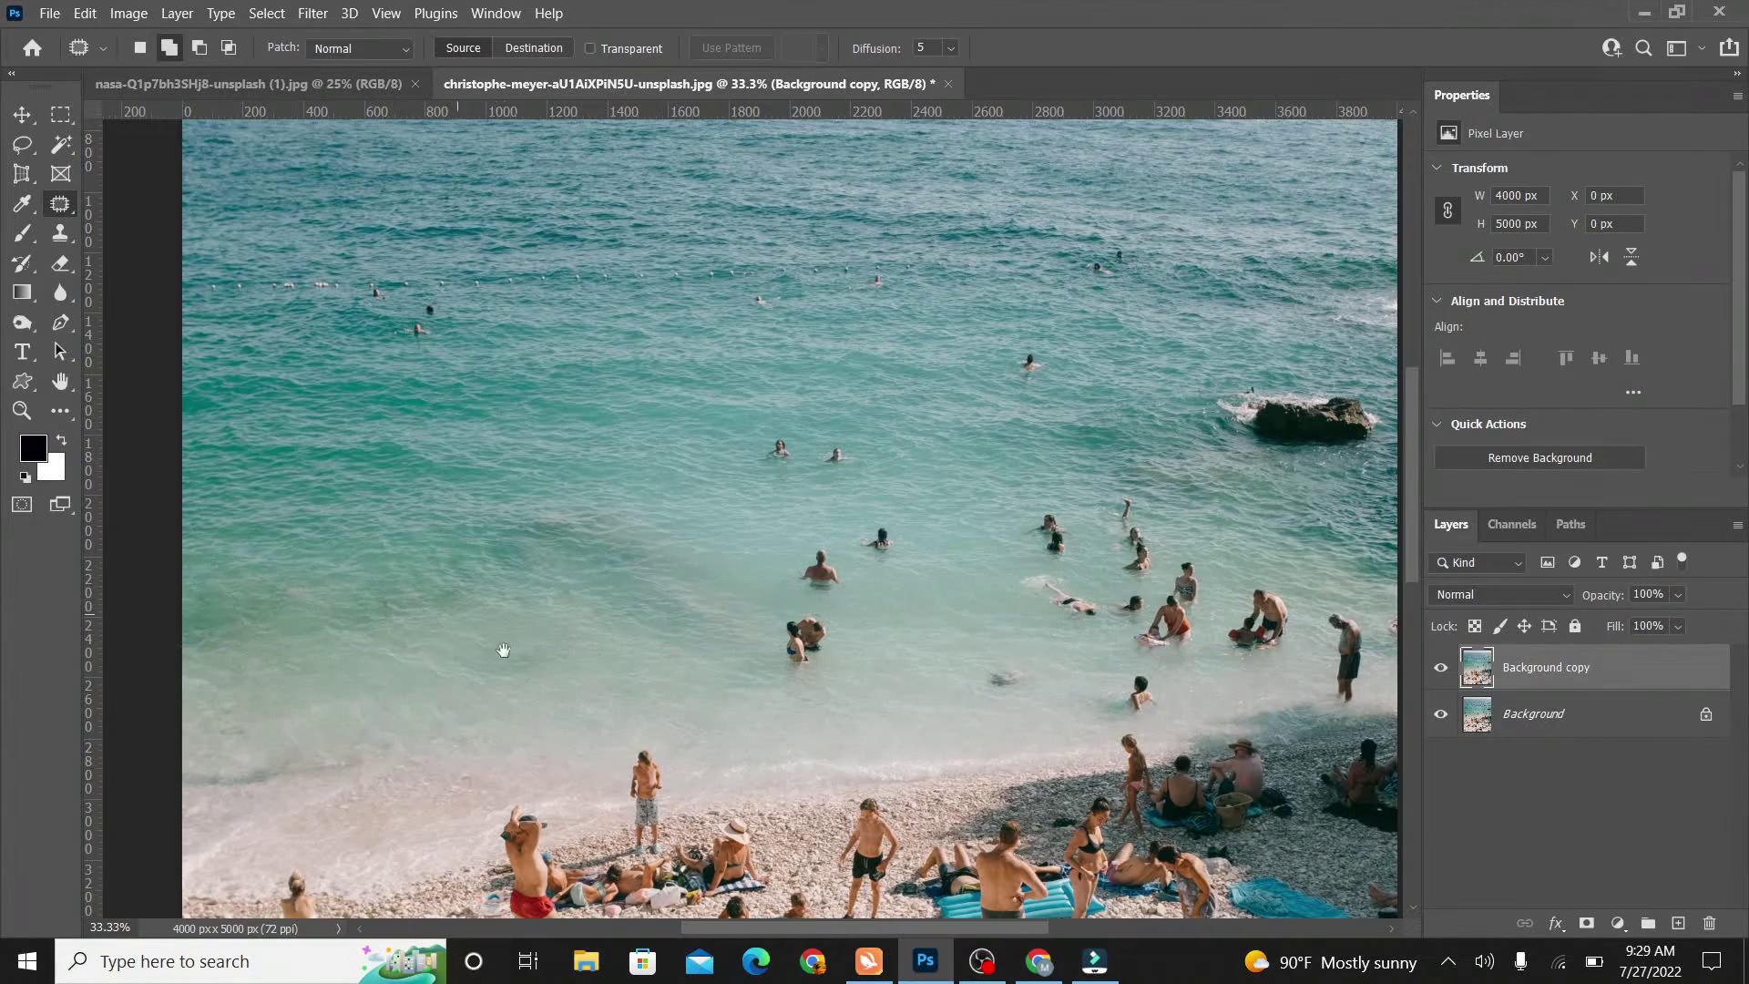
Step: Outline the swimmers in the middle of the sea and the distant ones beyond the rock for patching
left_click_drag(503, 650, 319, 595)
mouse_move(614, 558)
left_mouse_down()
mouse_move(648, 596)
mouse_move(594, 607)
mouse_move(599, 564)
left_mouse_up()
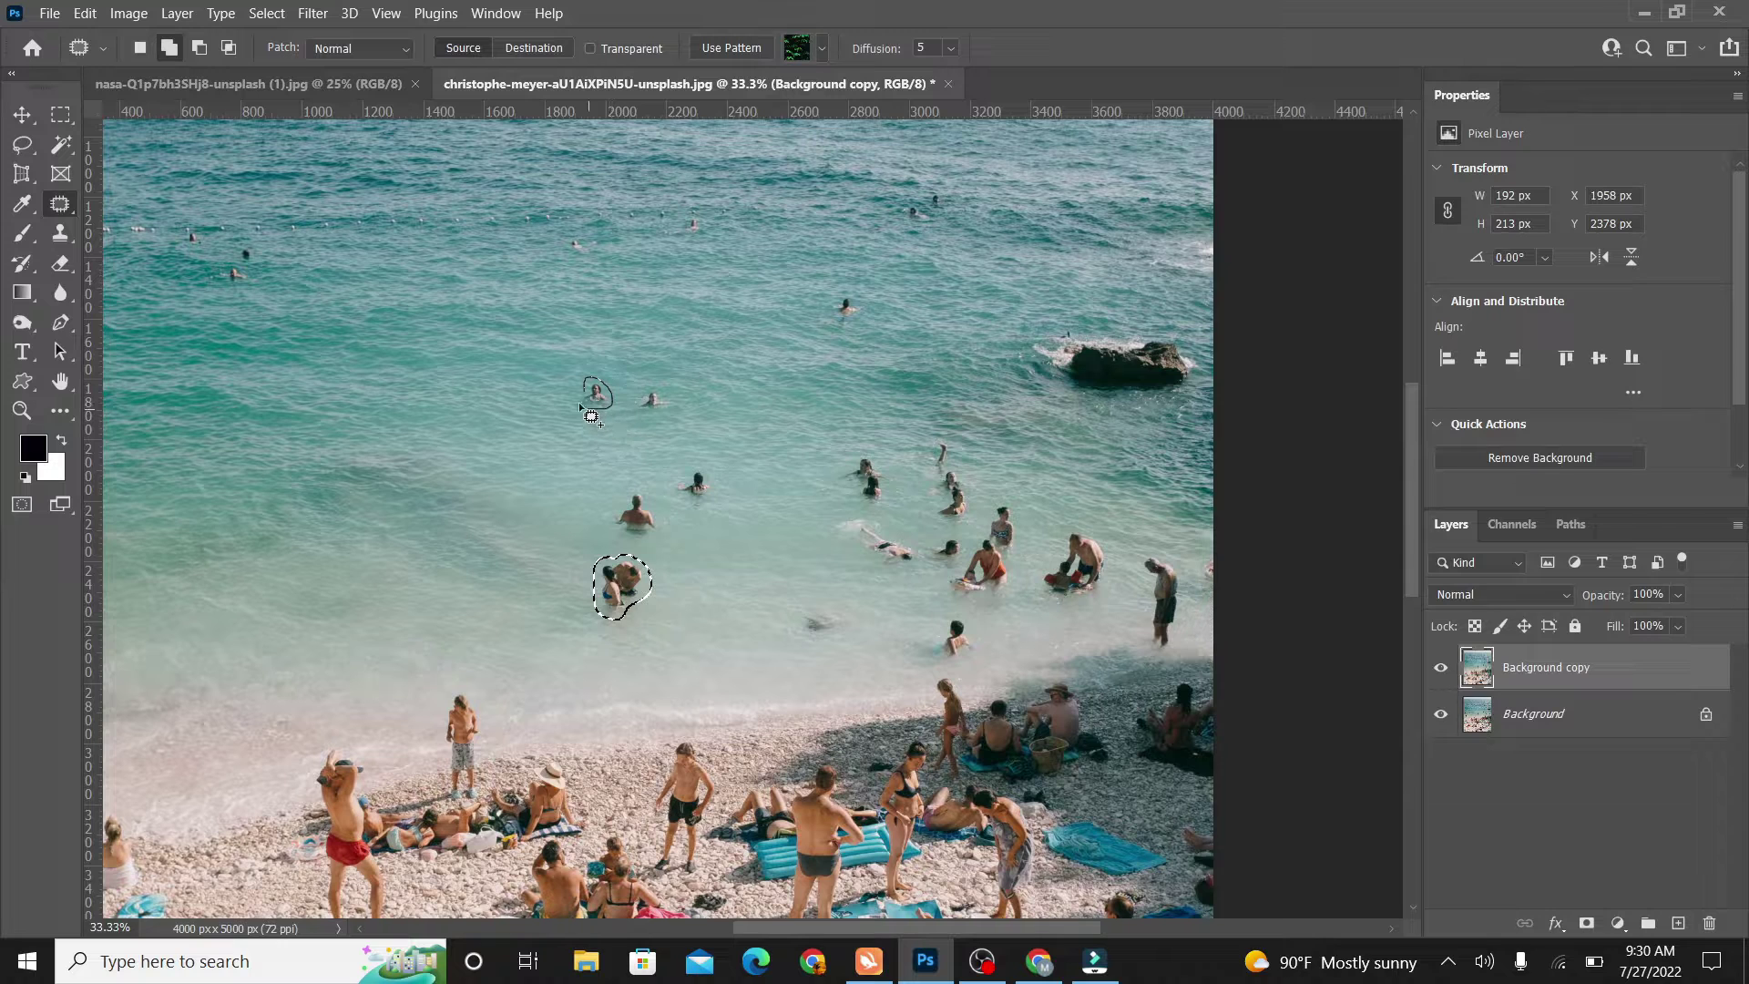
mouse_move(588, 379)
left_mouse_down()
mouse_move(672, 408)
mouse_move(637, 412)
mouse_move(652, 389)
left_mouse_up()
mouse_move(635, 490)
left_mouse_down()
mouse_move(643, 543)
mouse_move(610, 497)
mouse_move(689, 468)
left_mouse_up()
mouse_move(853, 291)
left_mouse_down()
mouse_move(862, 312)
mouse_move(856, 294)
left_mouse_up()
left_click_drag(931, 196, 833, 368)
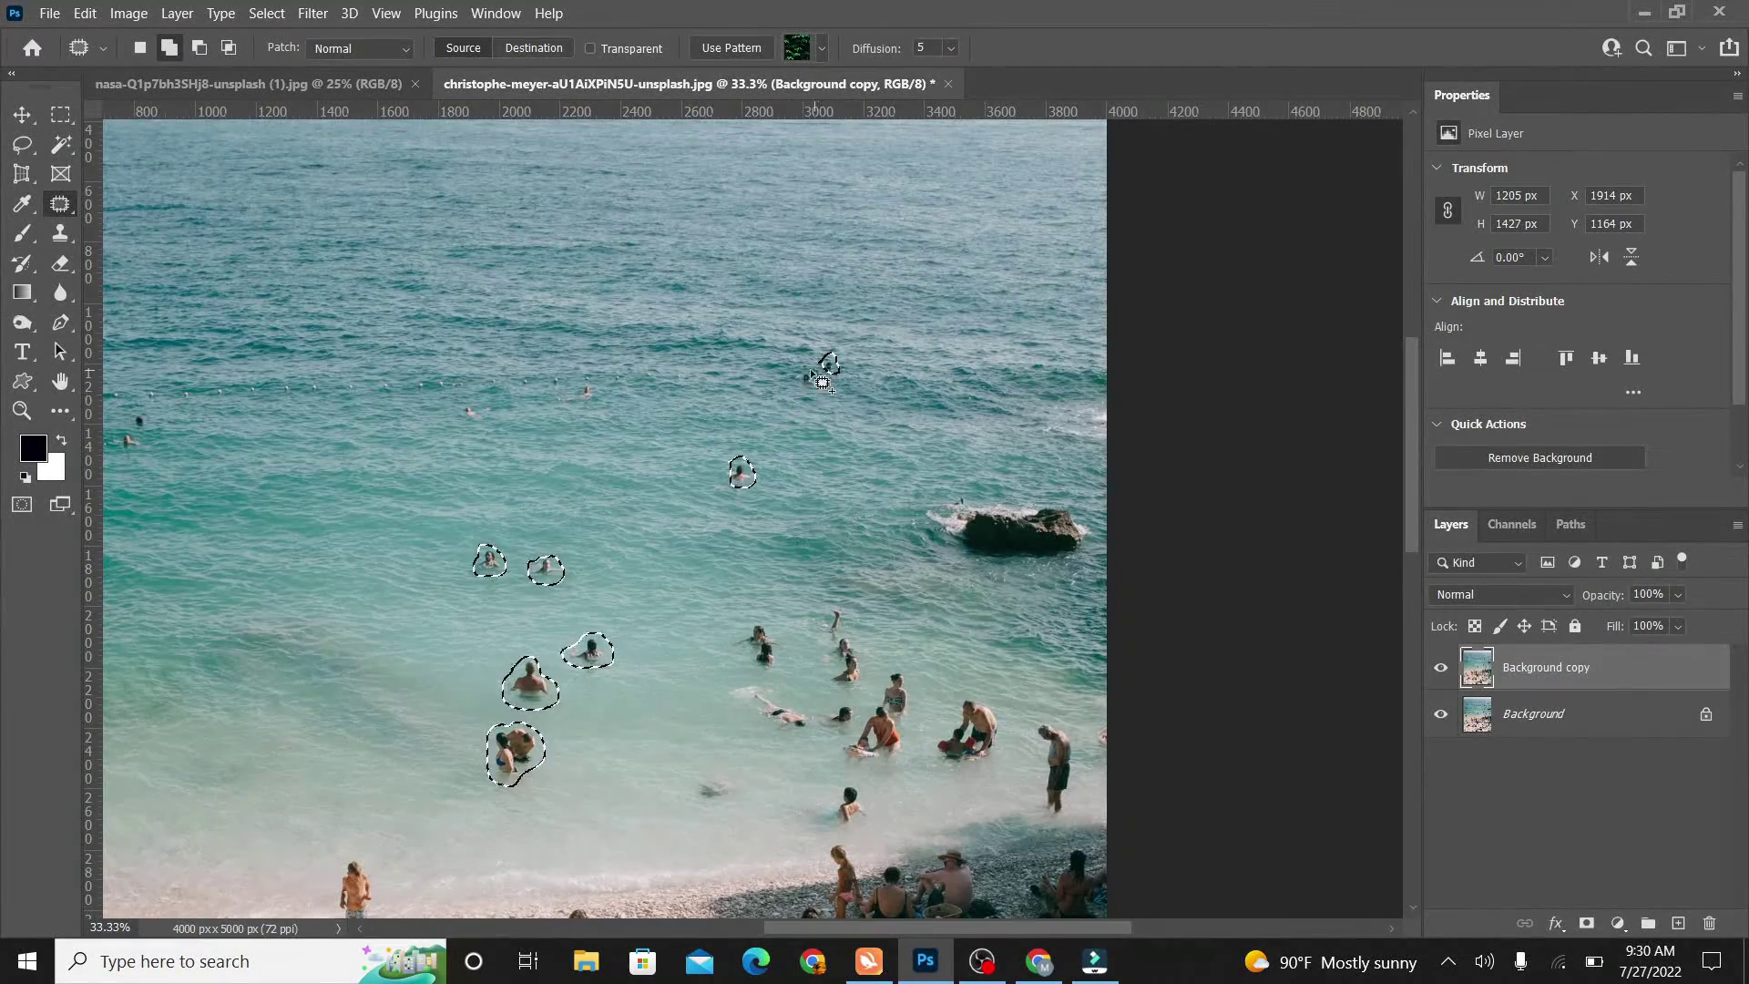
Step: Add the remaining distant swimmers along the buoy line to the patch selection
key("ctrl+plus")
key("ctrl+plus")
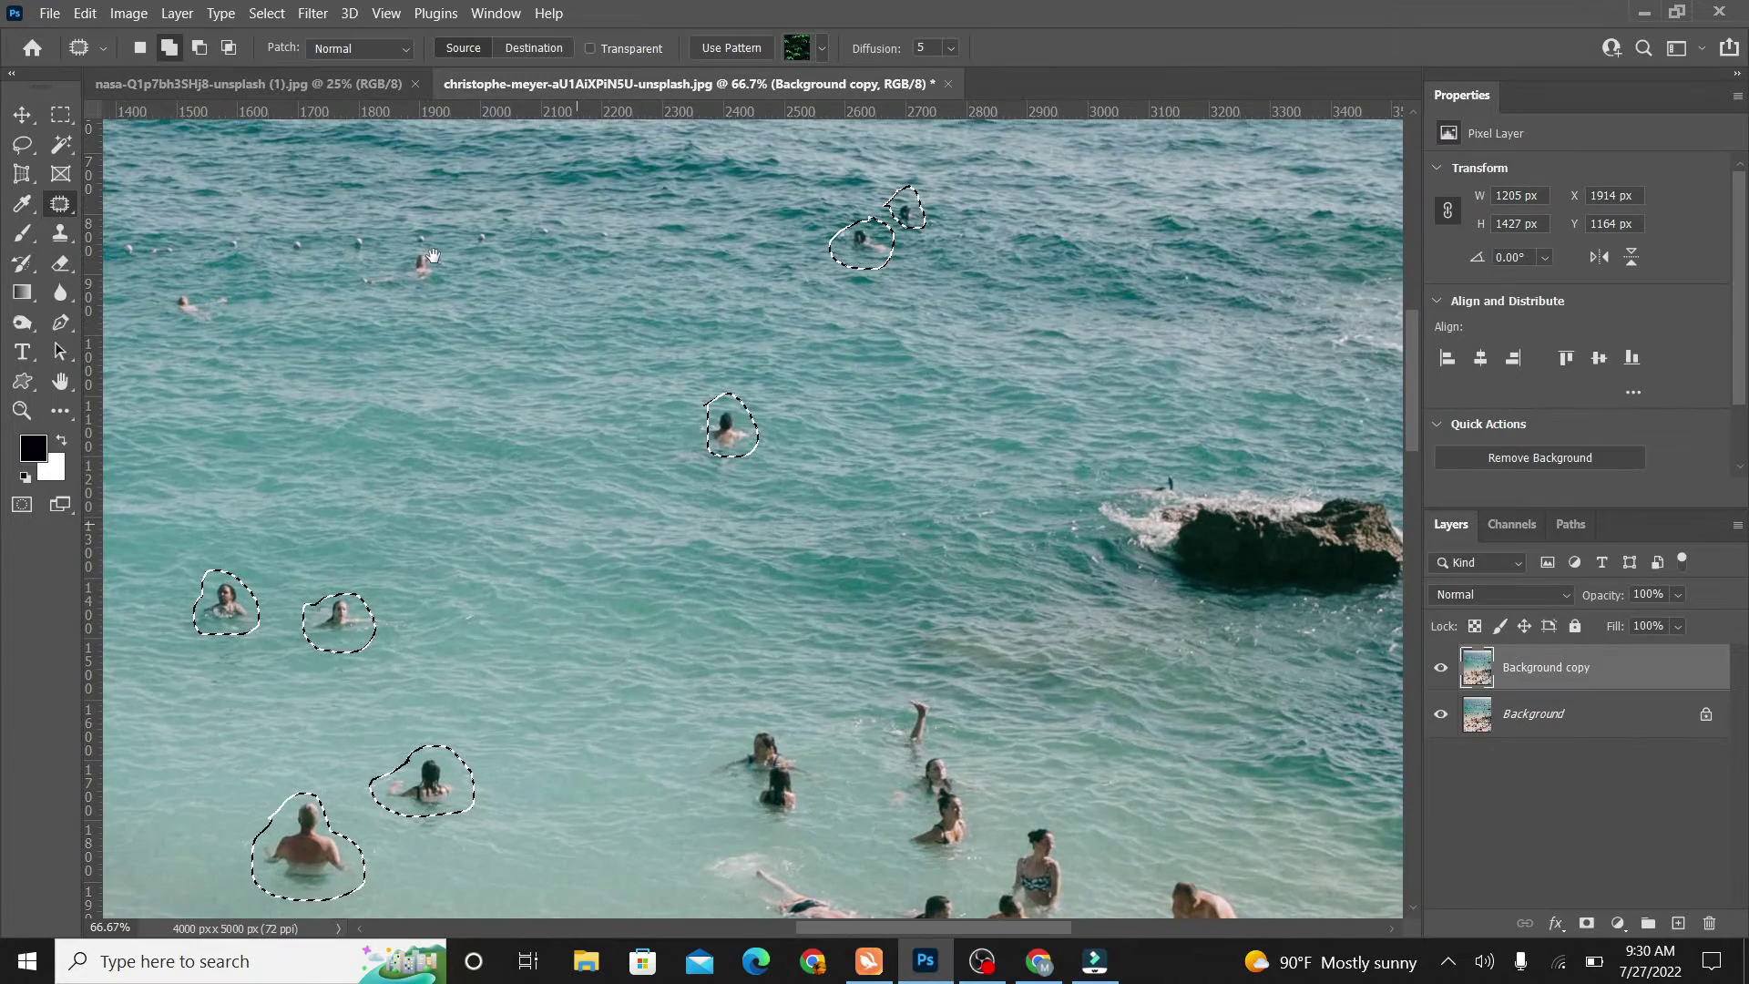
left_click_drag(433, 257, 649, 498)
left_click_drag(487, 552, 481, 545)
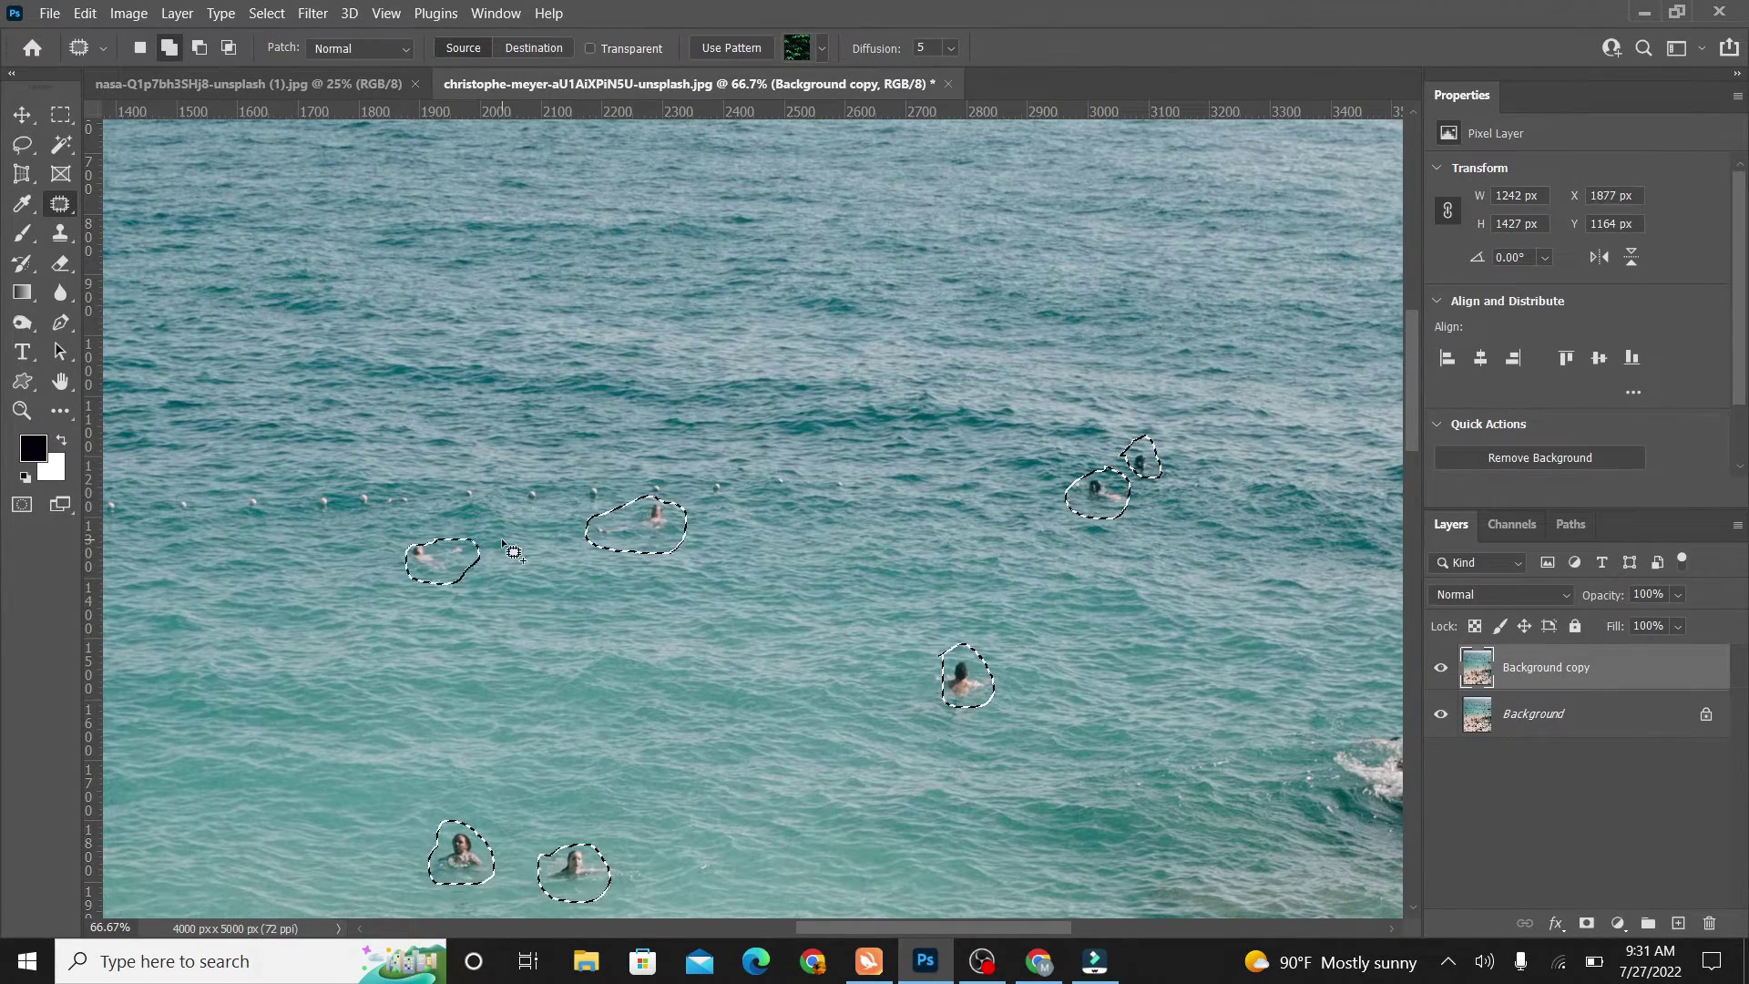
key("ctrl+minus")
key("ctrl+minus")
mouse_move(253, 557)
left_mouse_down()
mouse_move(255, 581)
mouse_move(242, 556)
mouse_move(543, 587)
mouse_move(483, 569)
left_mouse_up()
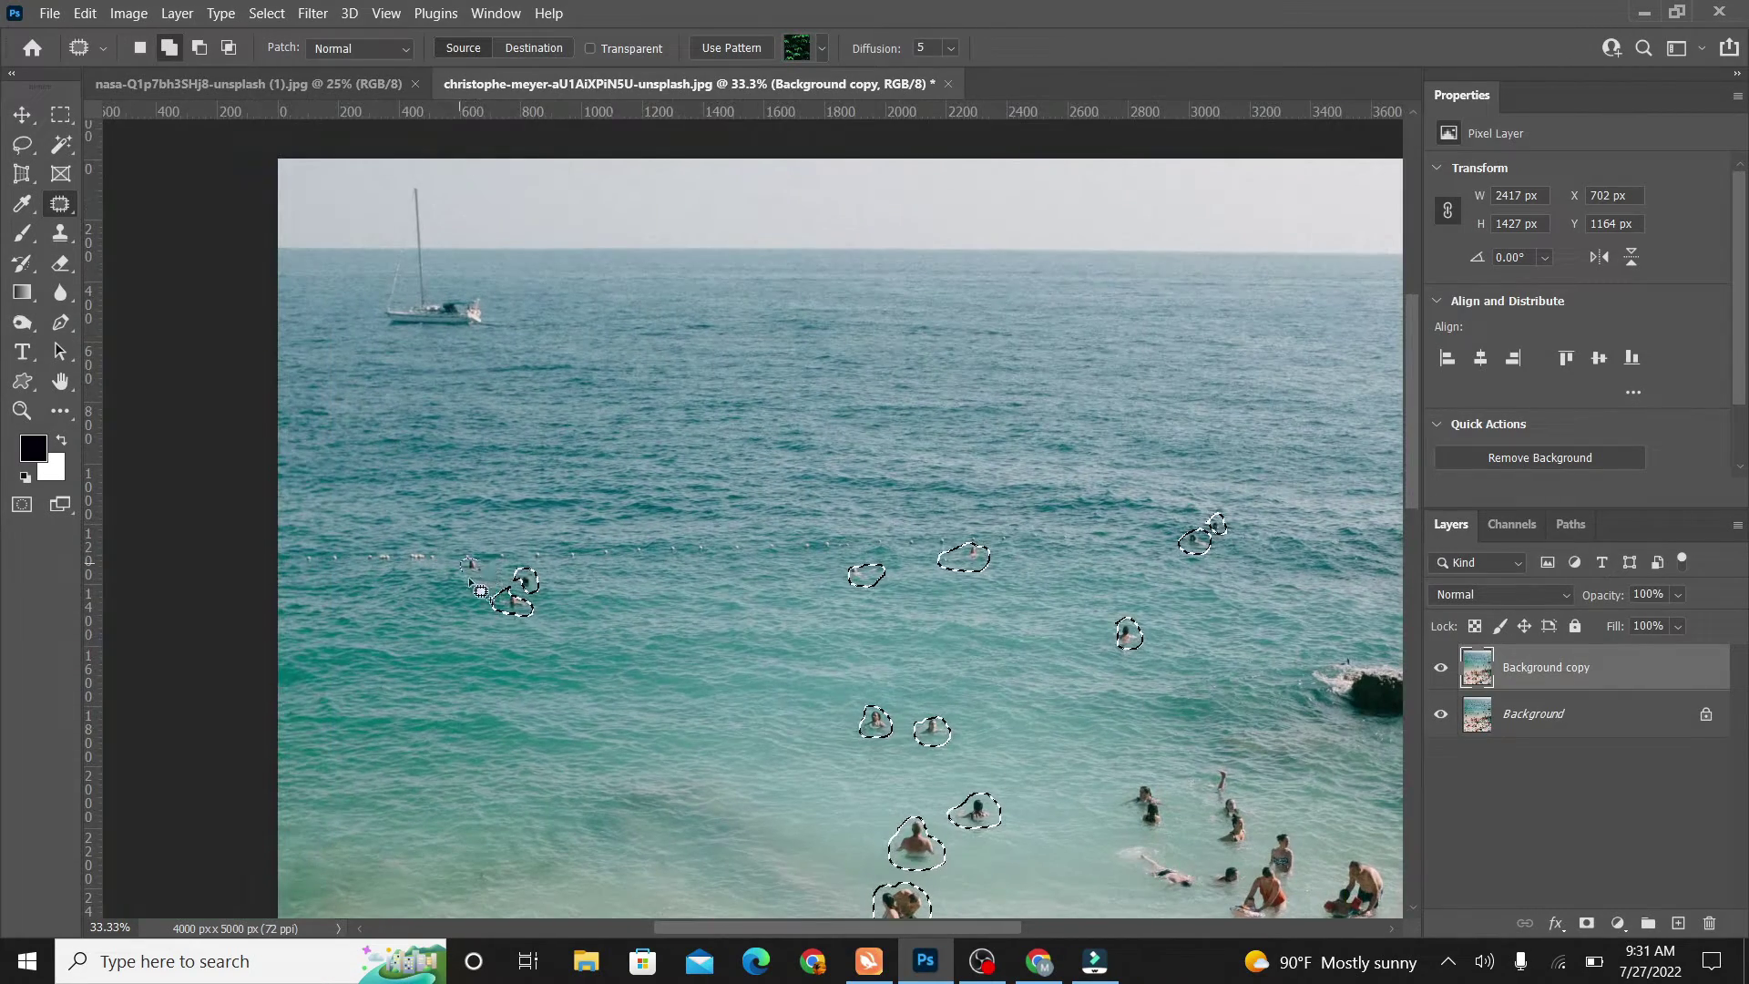
Step: Patch all outlined swimmers together with clear water, then deselect
key("ctrl+minus")
left_click_drag(753, 623, 623, 544)
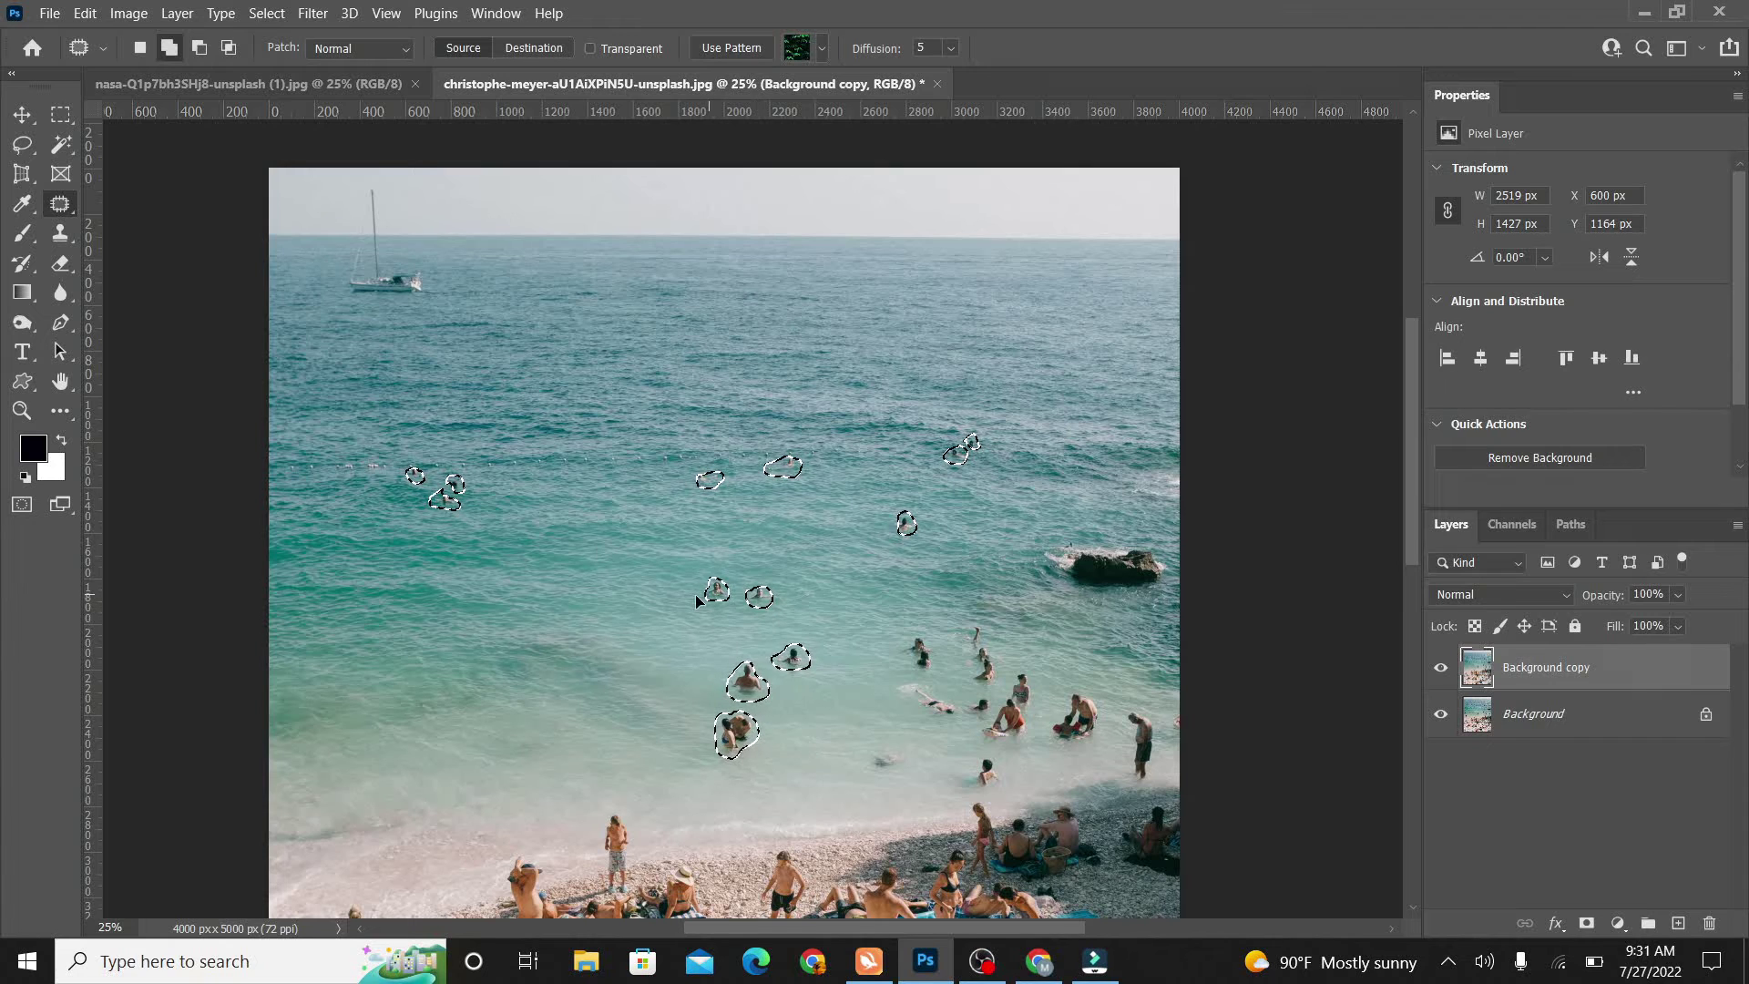
left_click_drag(713, 592, 829, 574)
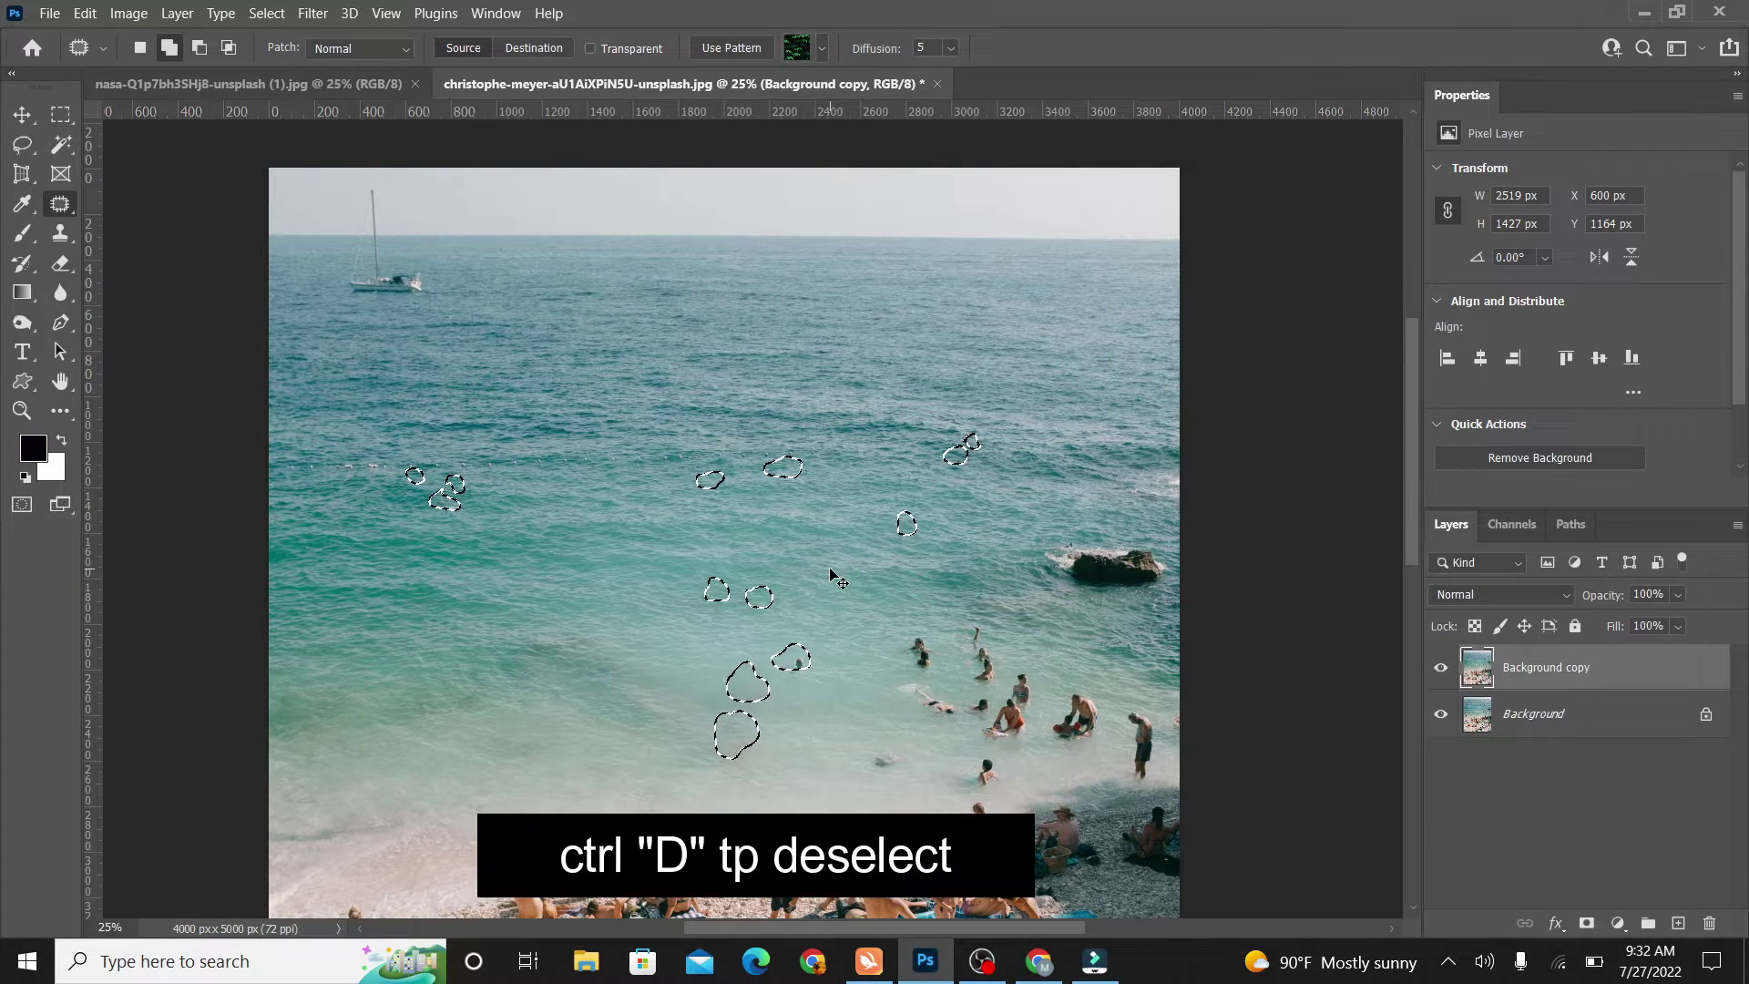
key("ctrl+d")
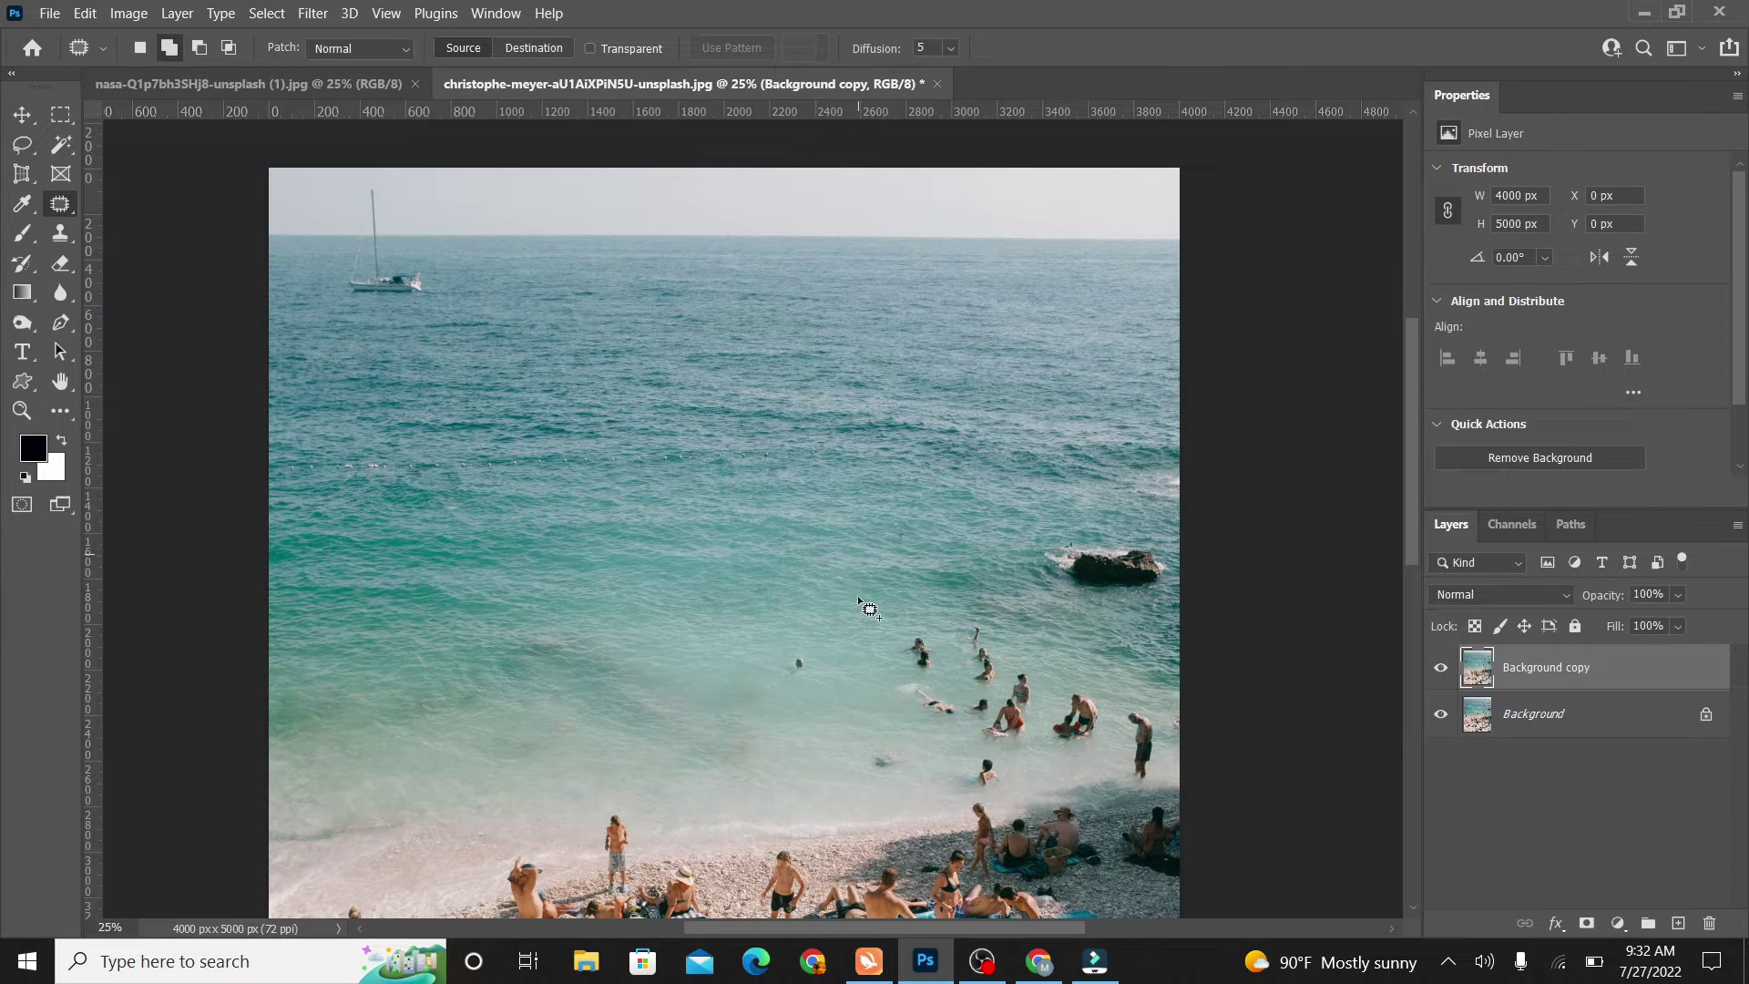
Step: Patch the leftover dark spot in mid-water and the pair of swimmers' heads below and left of the rock
mouse_move(807, 658)
left_mouse_down()
mouse_move(794, 672)
mouse_move(806, 660)
left_mouse_up()
left_click_drag(800, 665, 779, 680)
key("ctrl+d")
mouse_move(934, 647)
left_mouse_down()
mouse_move(931, 672)
mouse_move(934, 649)
left_mouse_up()
left_click_drag(918, 655, 865, 676)
key("ctrl+d")
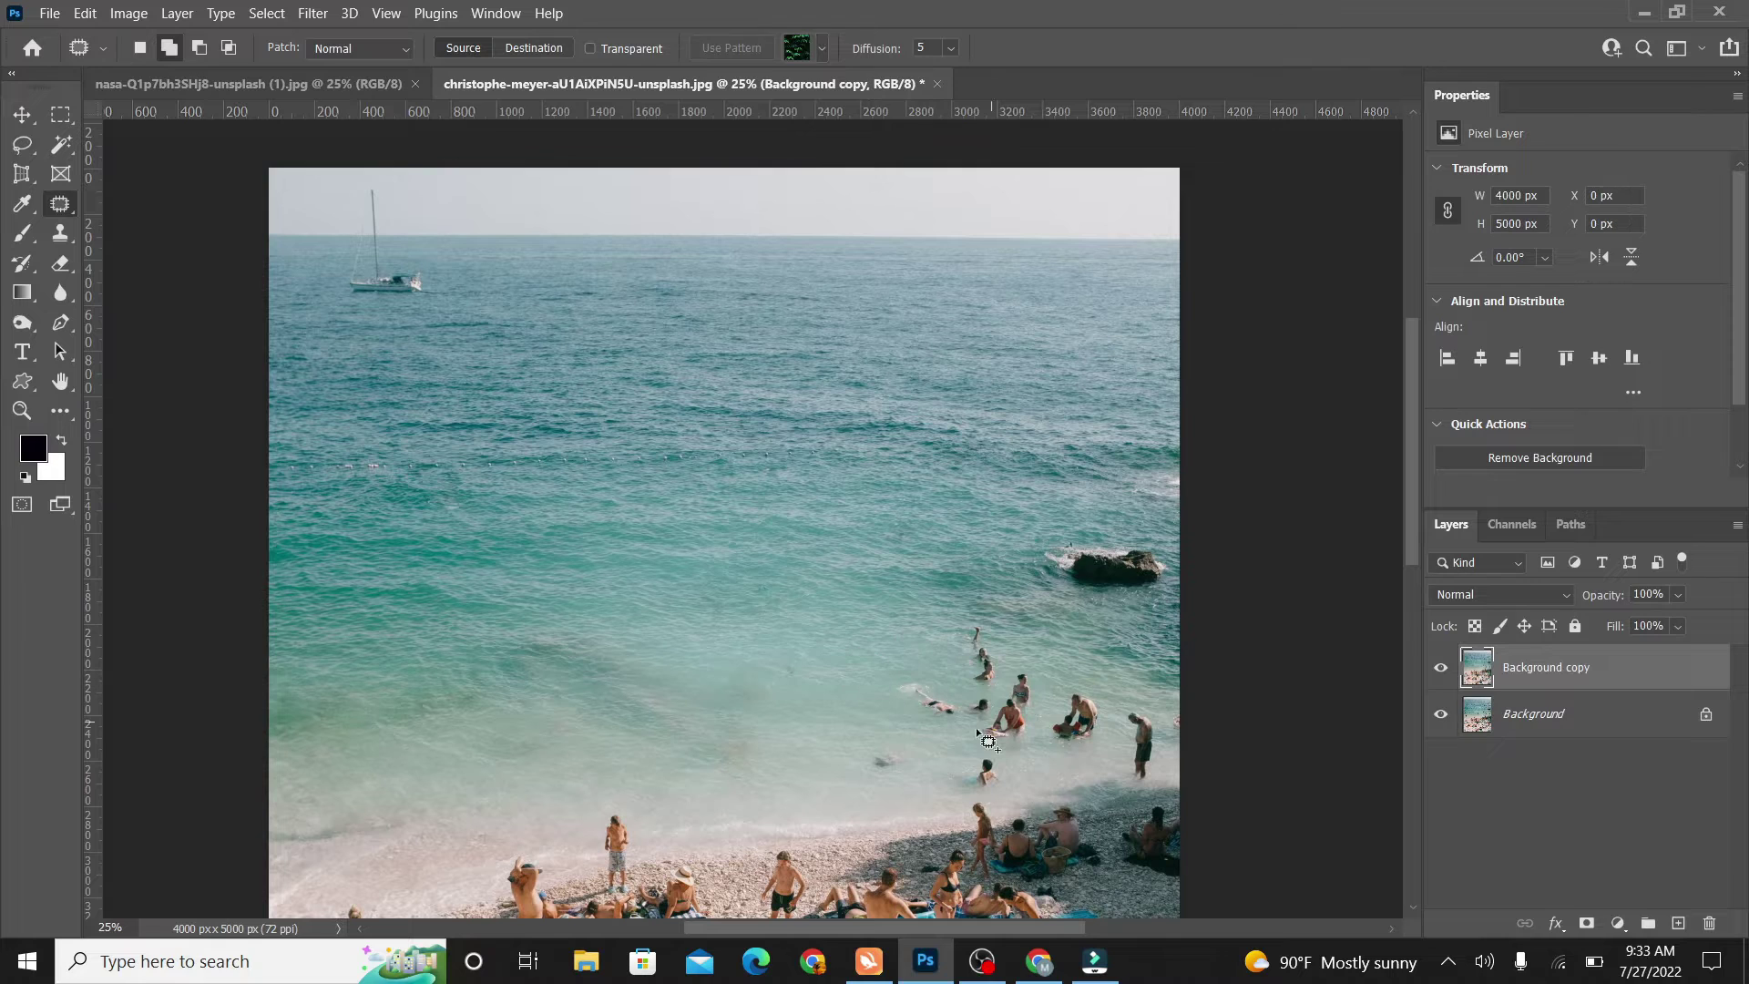
Step: Patch out the dark shape in the shallows, the bather nearest the shore and the floating swimmers
left_click_drag(905, 751, 905, 754)
left_click_drag(895, 762, 896, 780)
key("ctrl+d")
mouse_move(1002, 755)
left_mouse_down()
mouse_move(931, 788)
mouse_move(942, 797)
left_mouse_up()
key("ctrl+d")
mouse_move(956, 698)
left_mouse_down()
mouse_move(995, 701)
mouse_move(903, 696)
mouse_move(955, 698)
mouse_move(896, 724)
left_mouse_up()
key("ctrl+d")
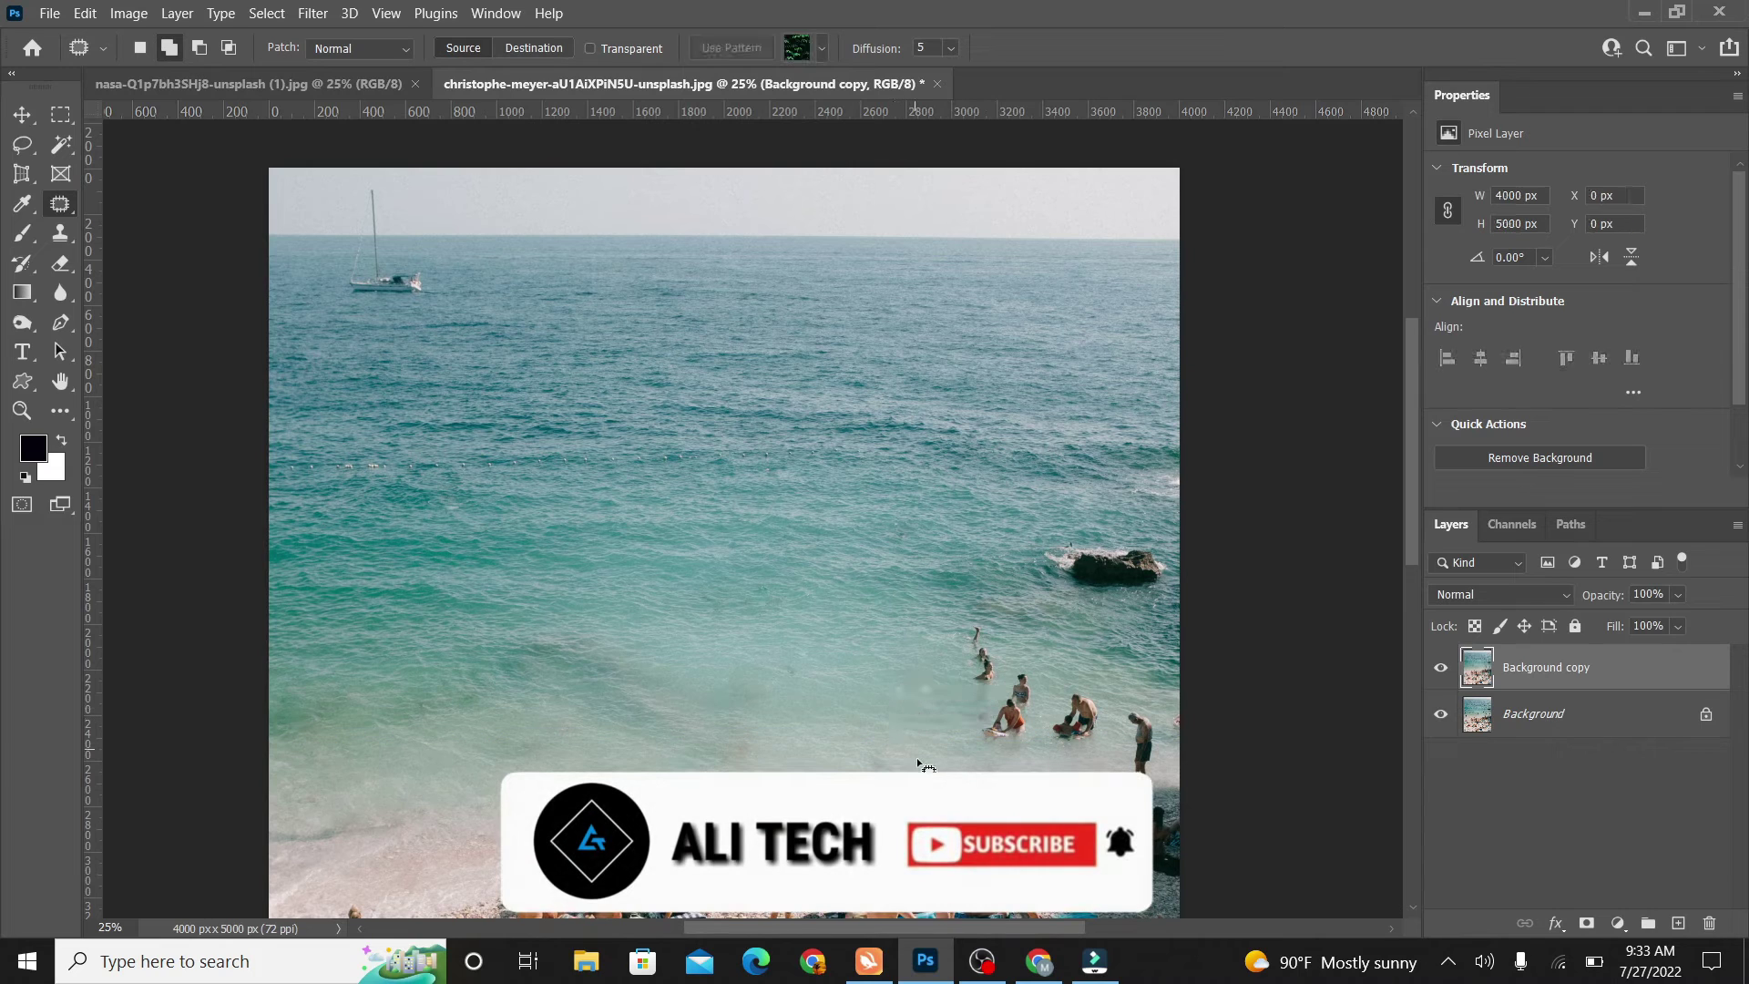
Step: Patch out the swimmers with the raised limb and the two bathers just below them with clear water
mouse_move(1001, 682)
left_mouse_down()
mouse_move(967, 671)
mouse_move(973, 626)
mouse_move(1000, 678)
mouse_move(955, 668)
left_mouse_up()
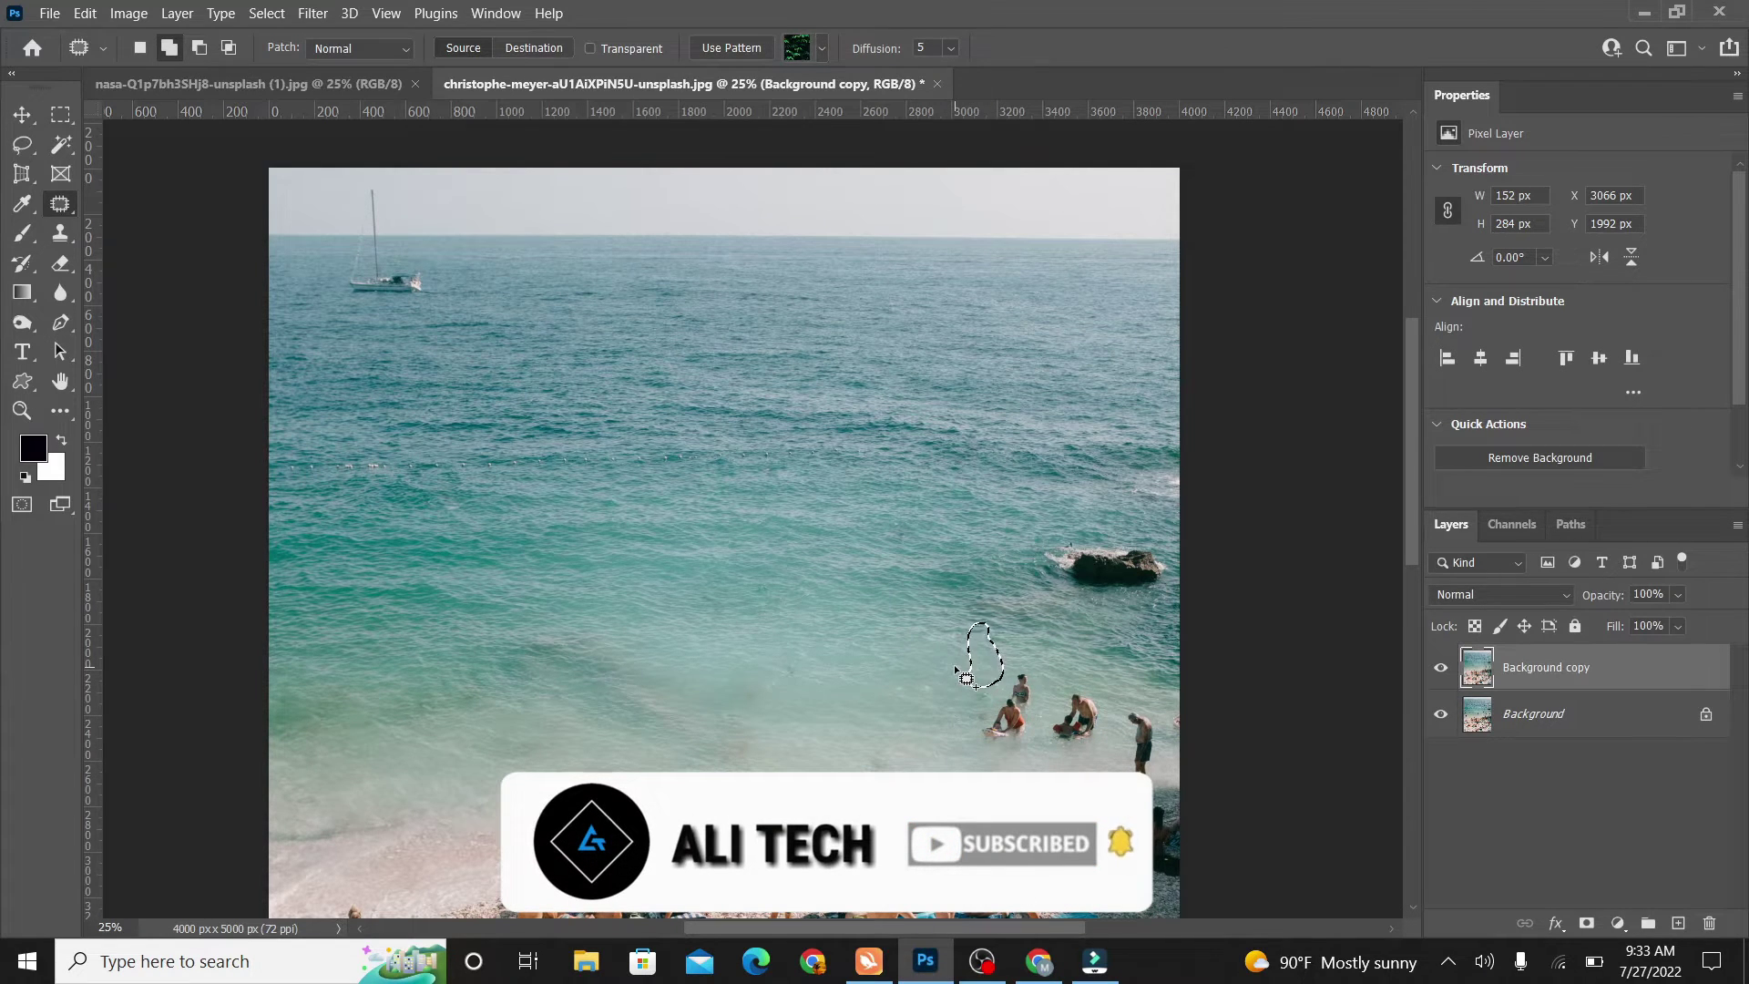
key("ctrl+d")
left_click_drag(1037, 685, 985, 742)
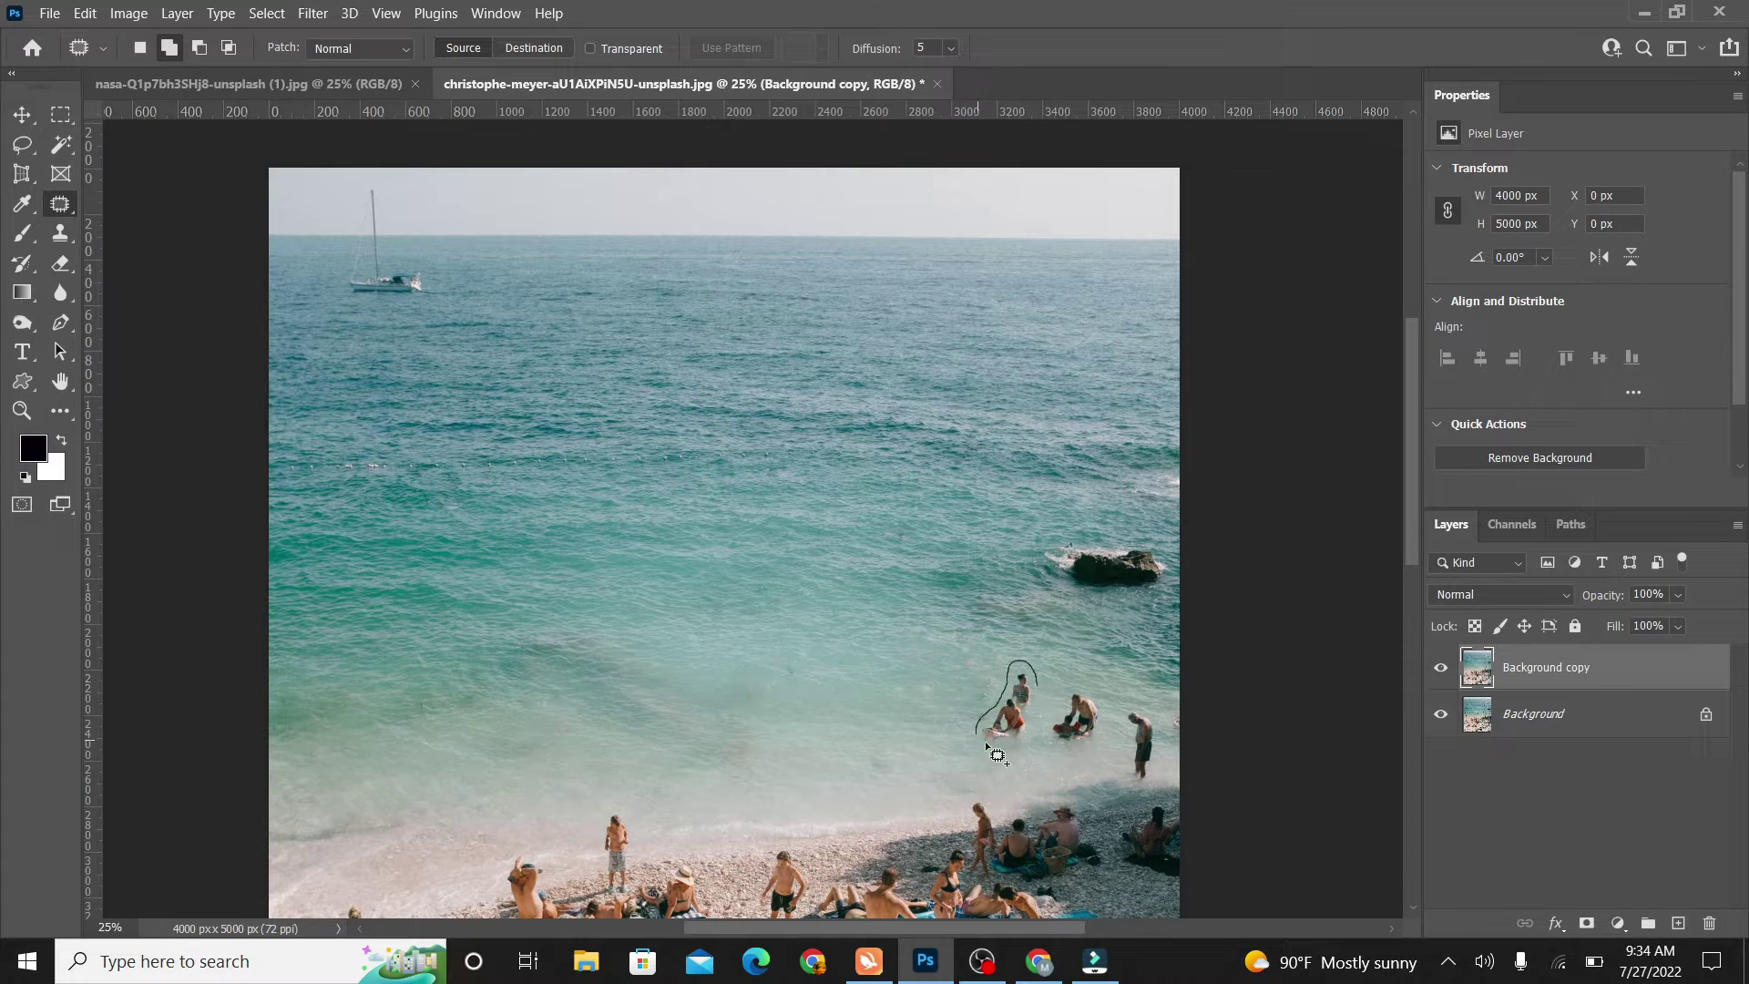
left_click_drag(1040, 685, 1038, 685)
left_click_drag(1011, 700, 961, 698)
key("ctrl+d")
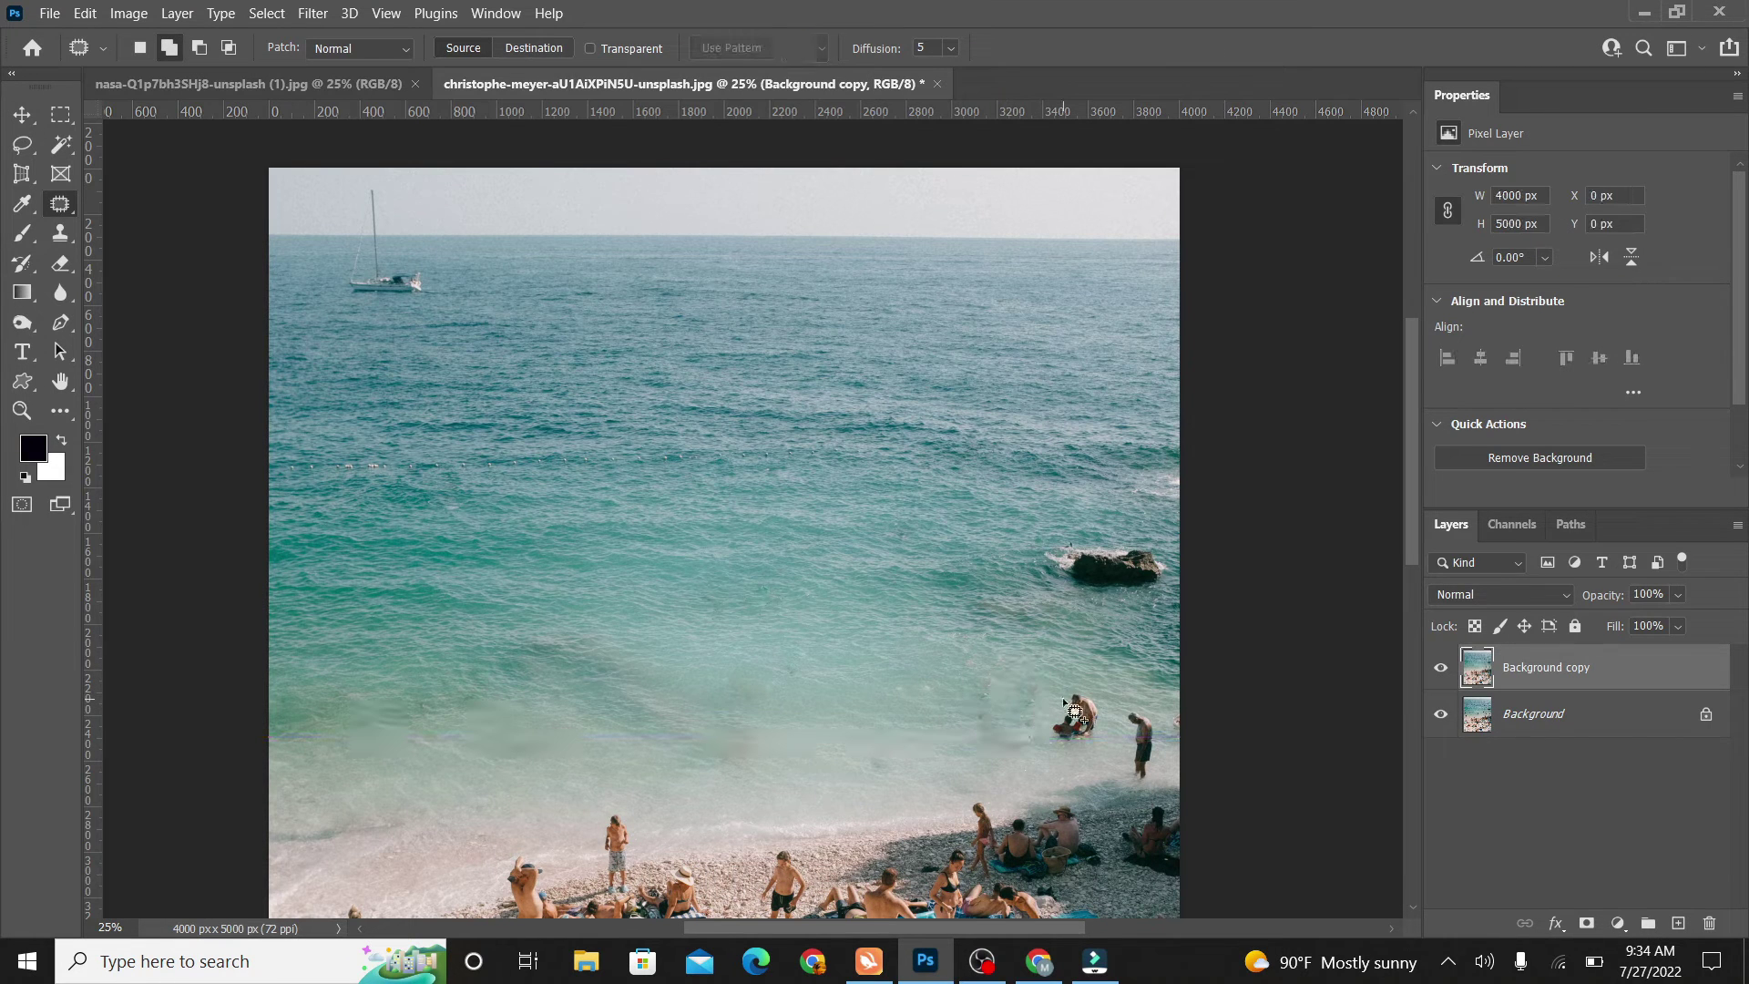
Step: Patch out the pair of bathers and the standing man in the shallows near the photo's right edge
mouse_move(1059, 746)
left_mouse_down()
mouse_move(1066, 726)
mouse_move(1002, 720)
left_mouse_up()
key("ctrl+d")
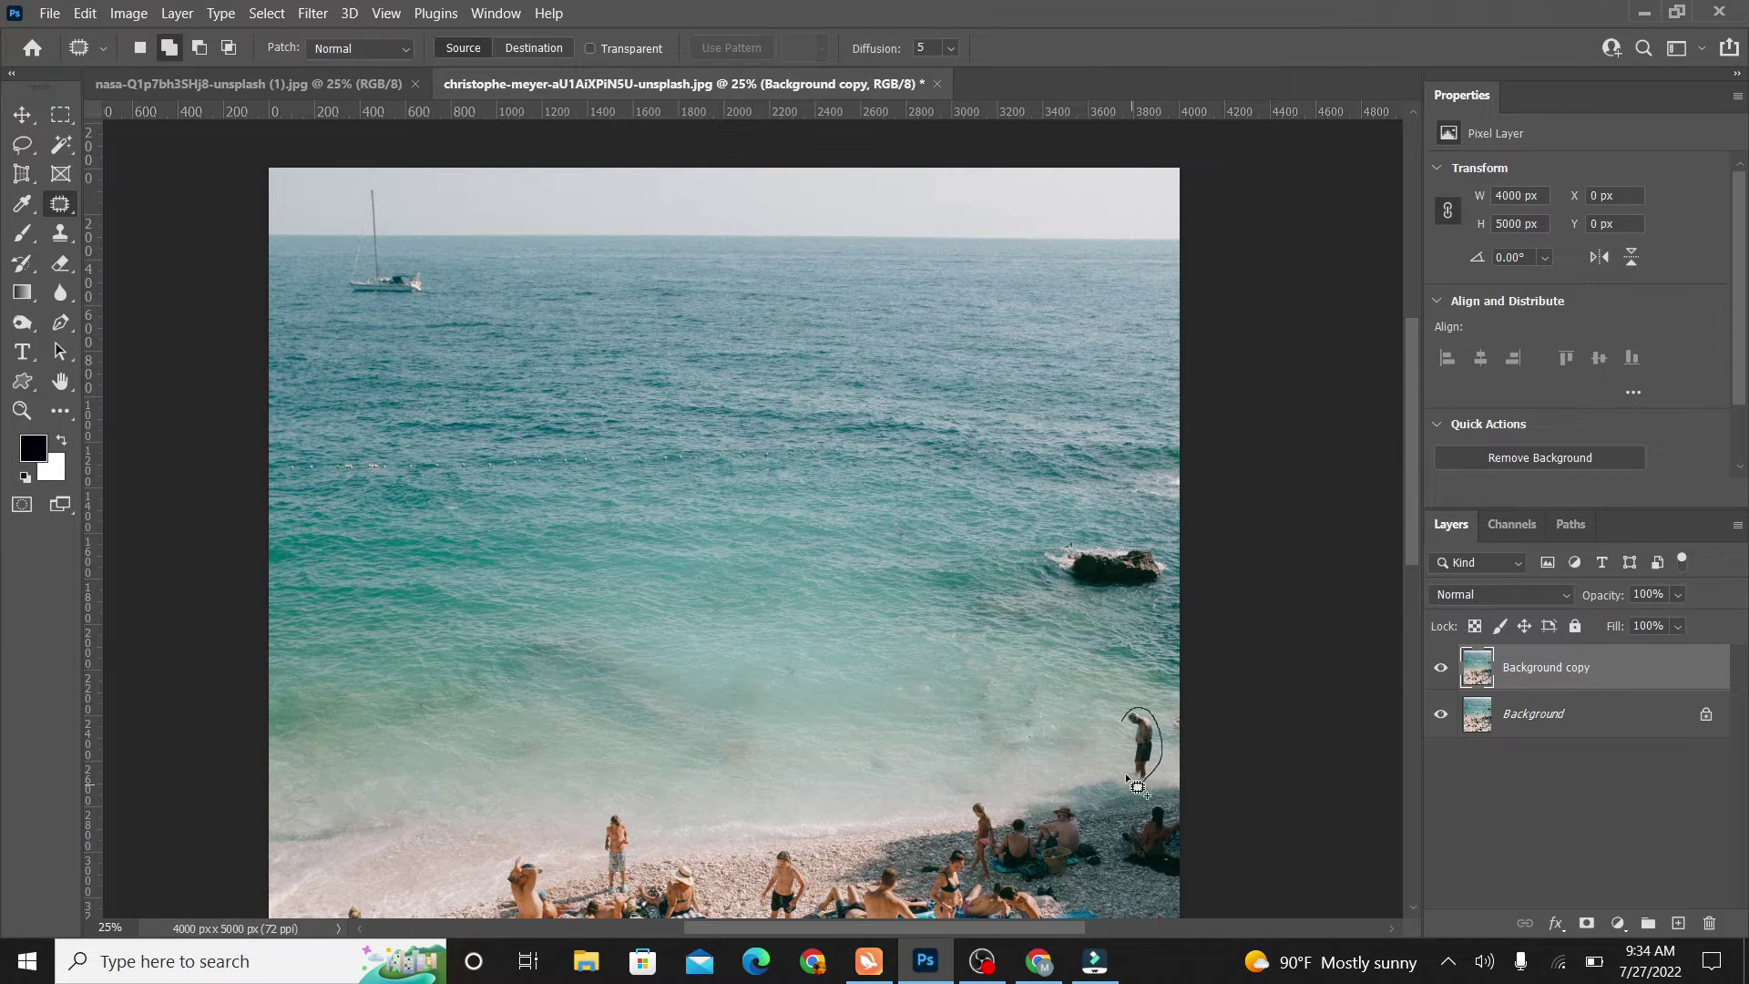
left_click_drag(1126, 776, 1104, 749)
key("ctrl+d")
Step: Compare the retouched Background copy with the original beach photo at full-image view
left_click(1441, 675)
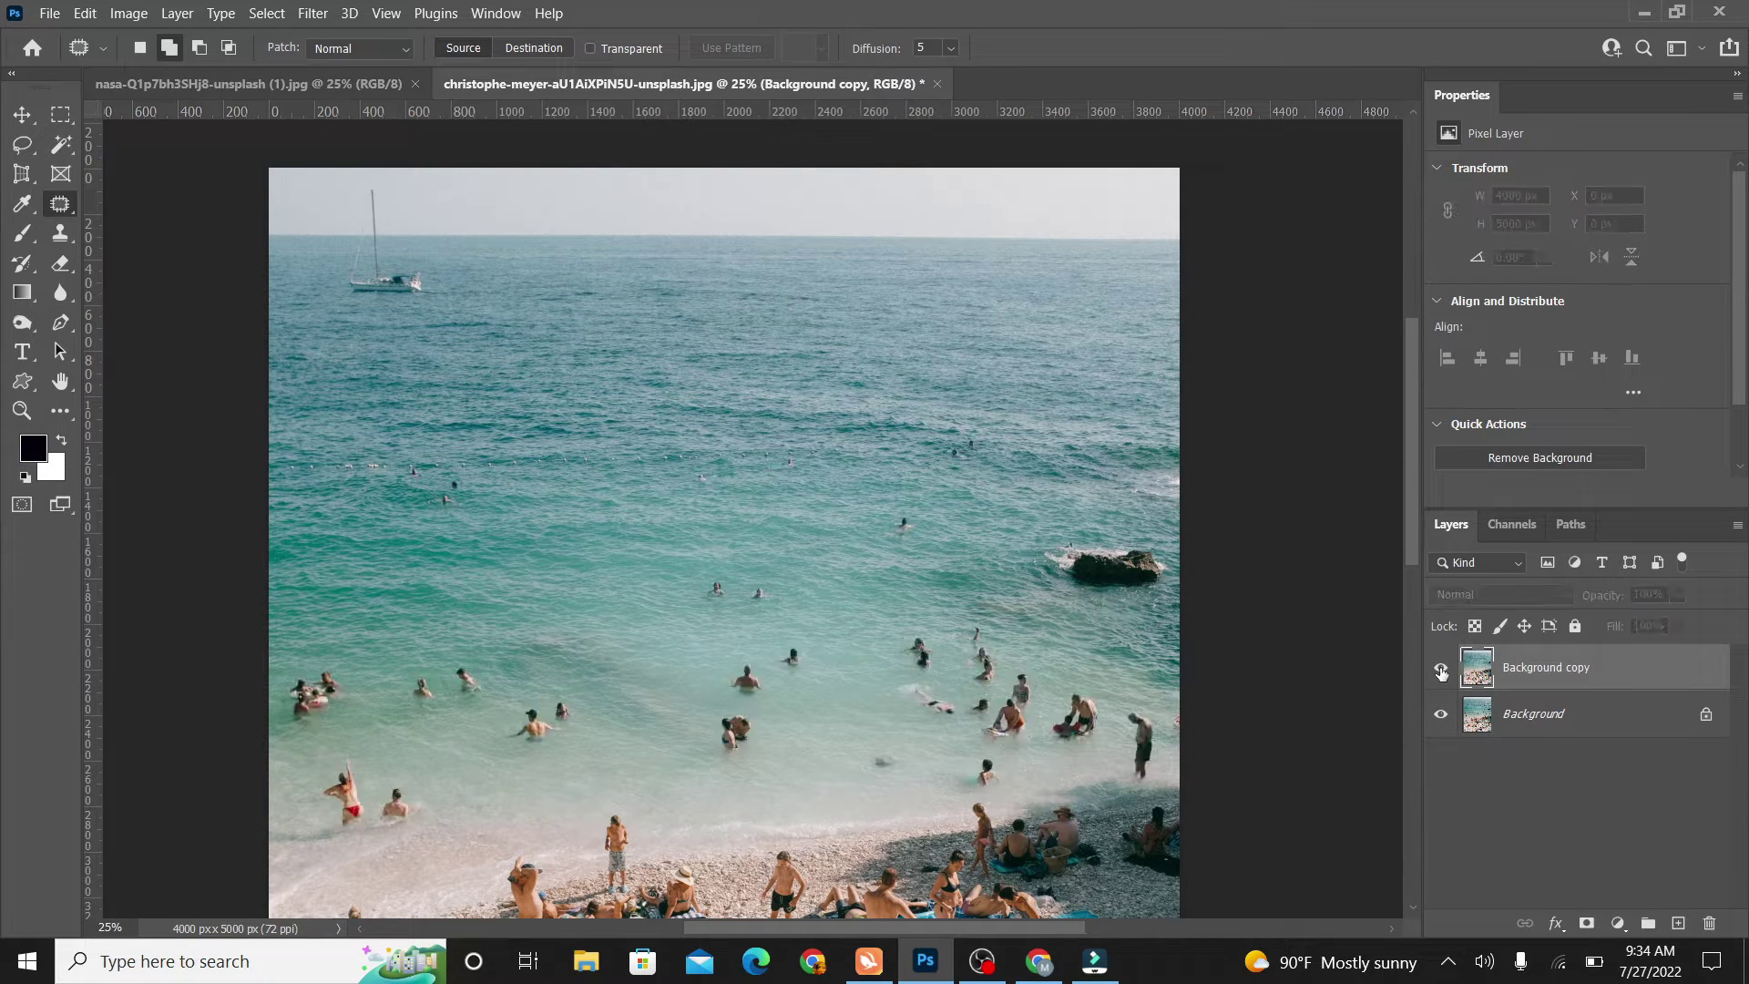
left_click(1441, 673)
double_click(58, 384)
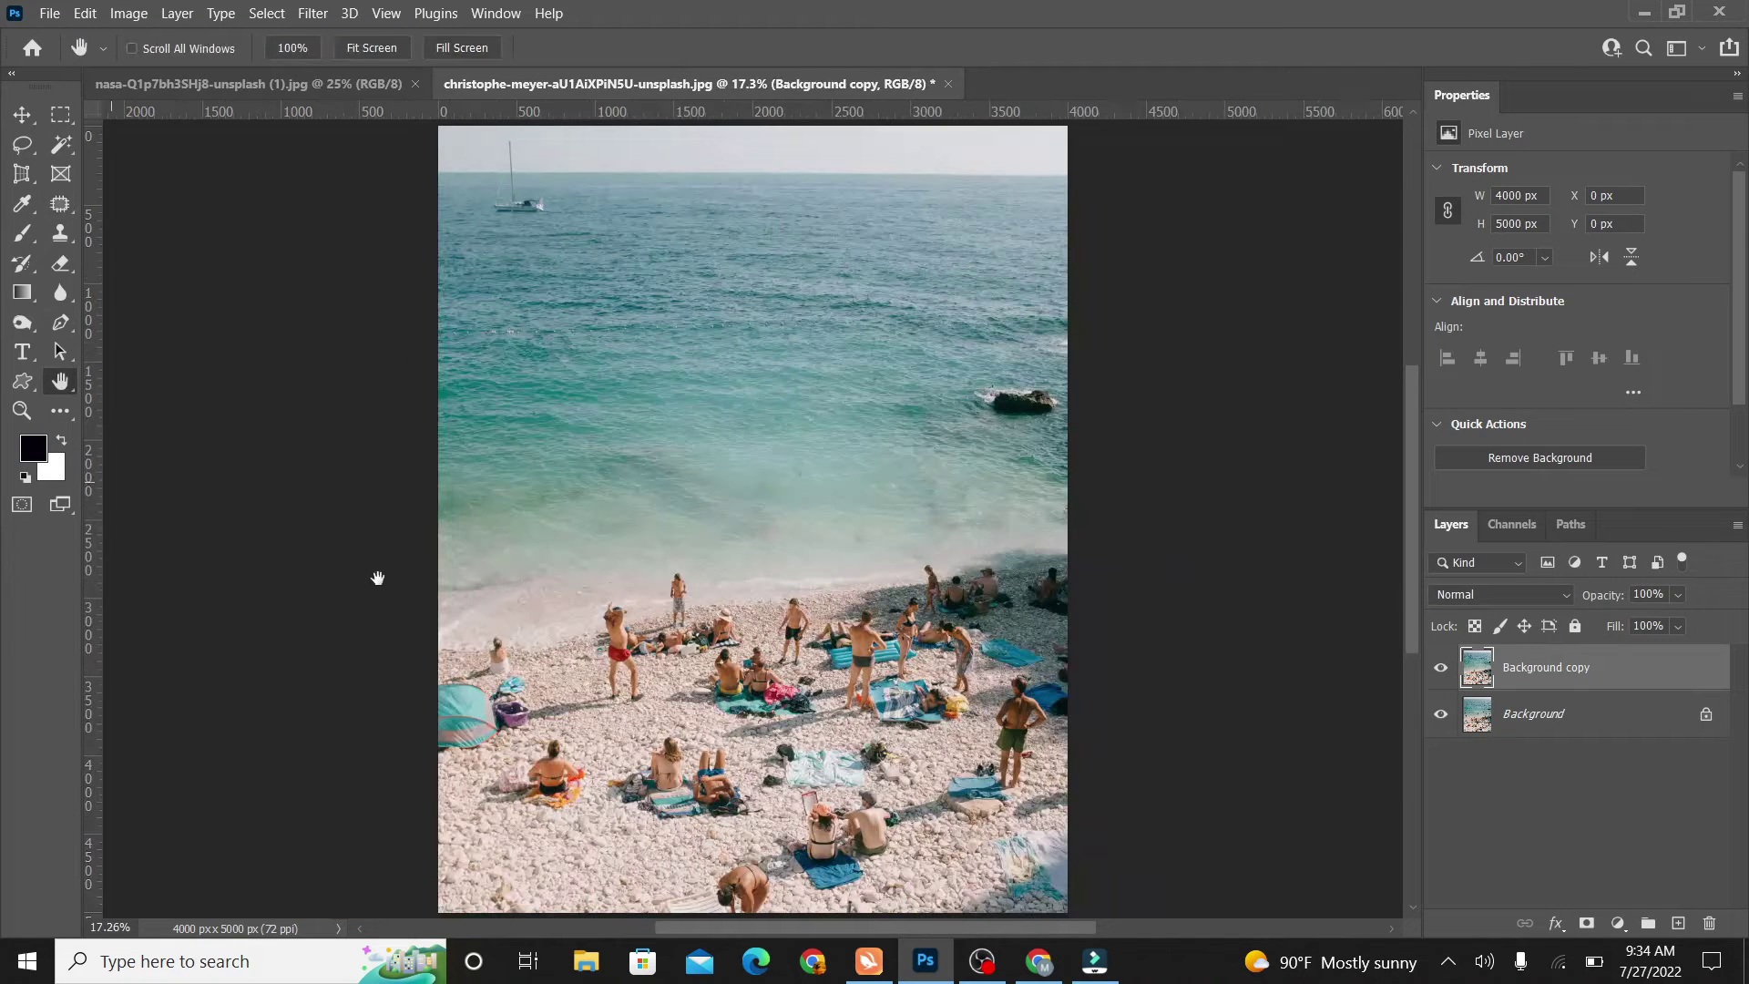
left_click(1441, 671)
left_click(1440, 671)
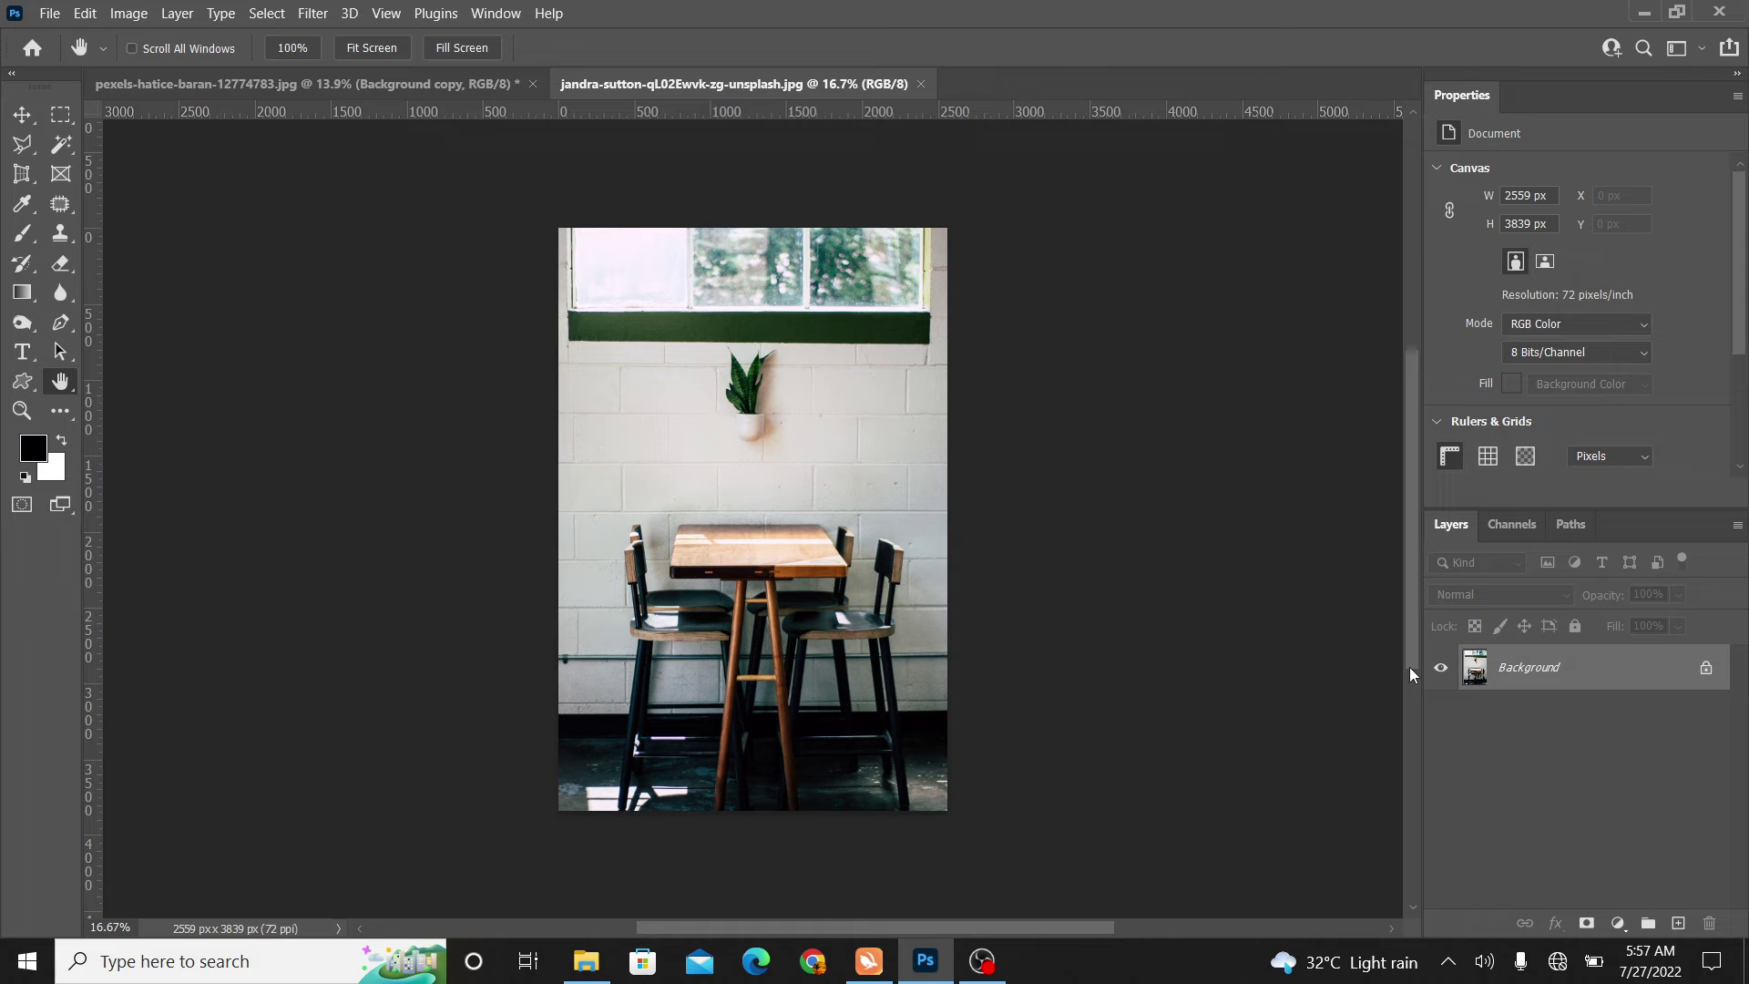
Step: Duplicate the Background layer of the table-and-chairs photo
left_click_drag(1529, 667, 1678, 922)
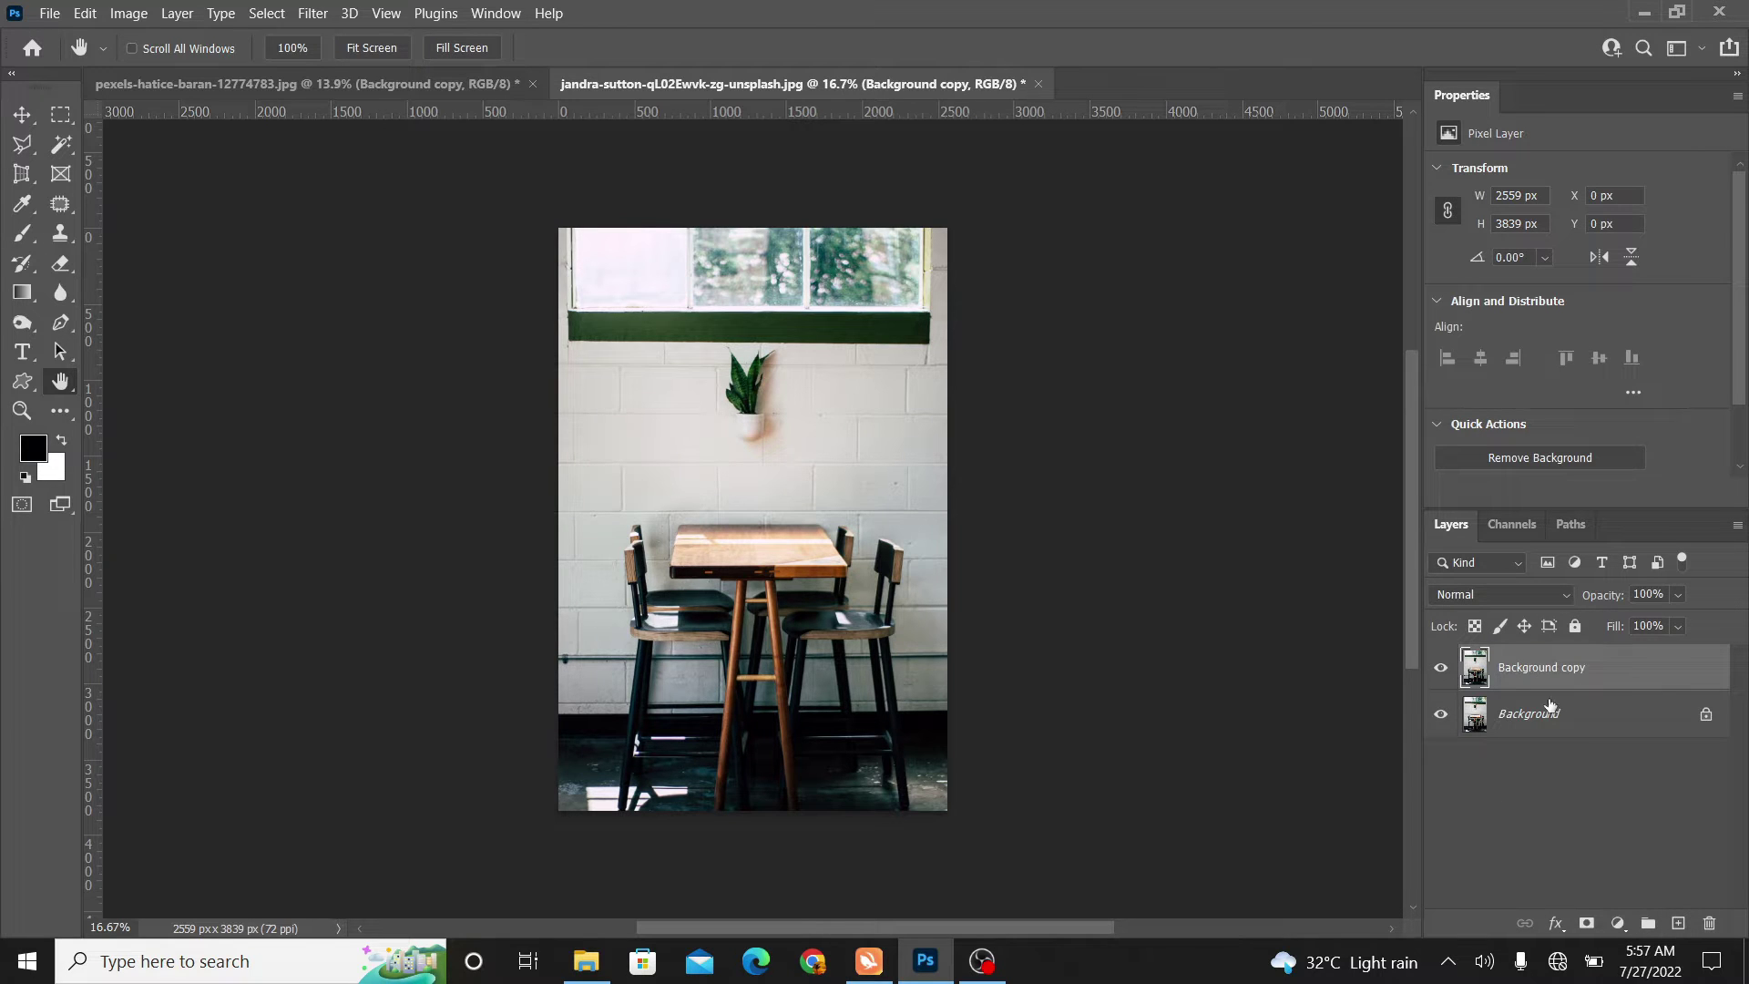
left_click(19, 415)
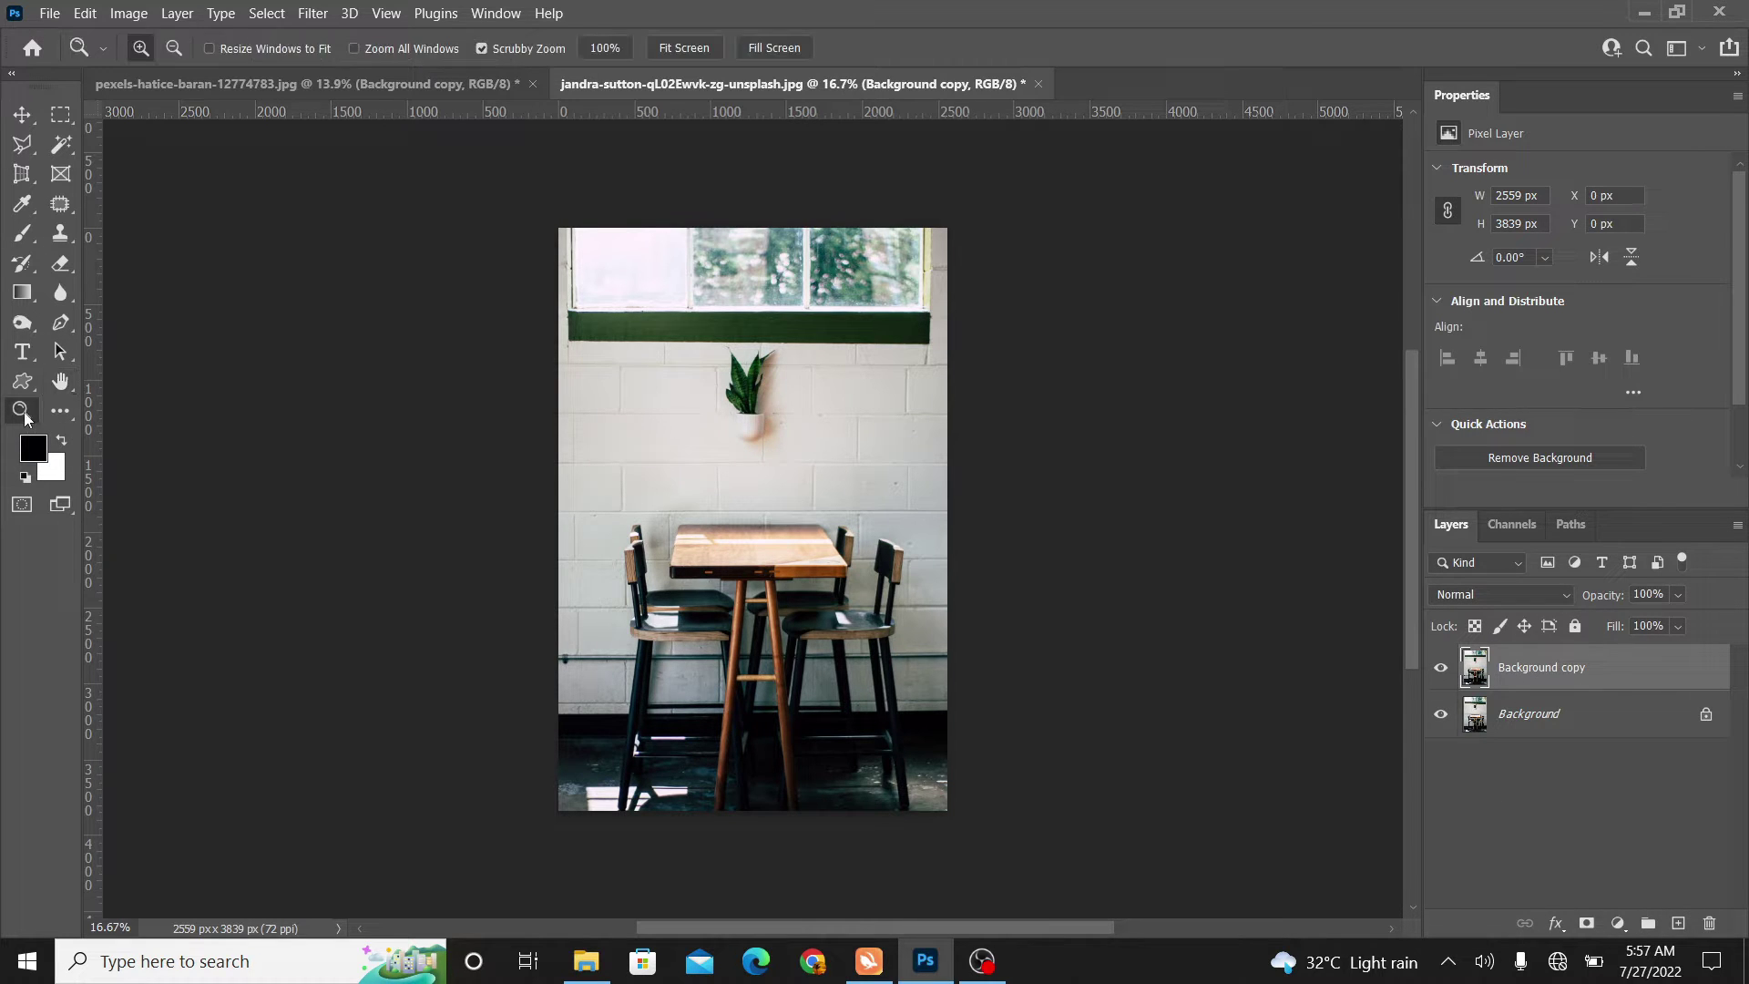
left_click_drag(764, 391, 843, 416)
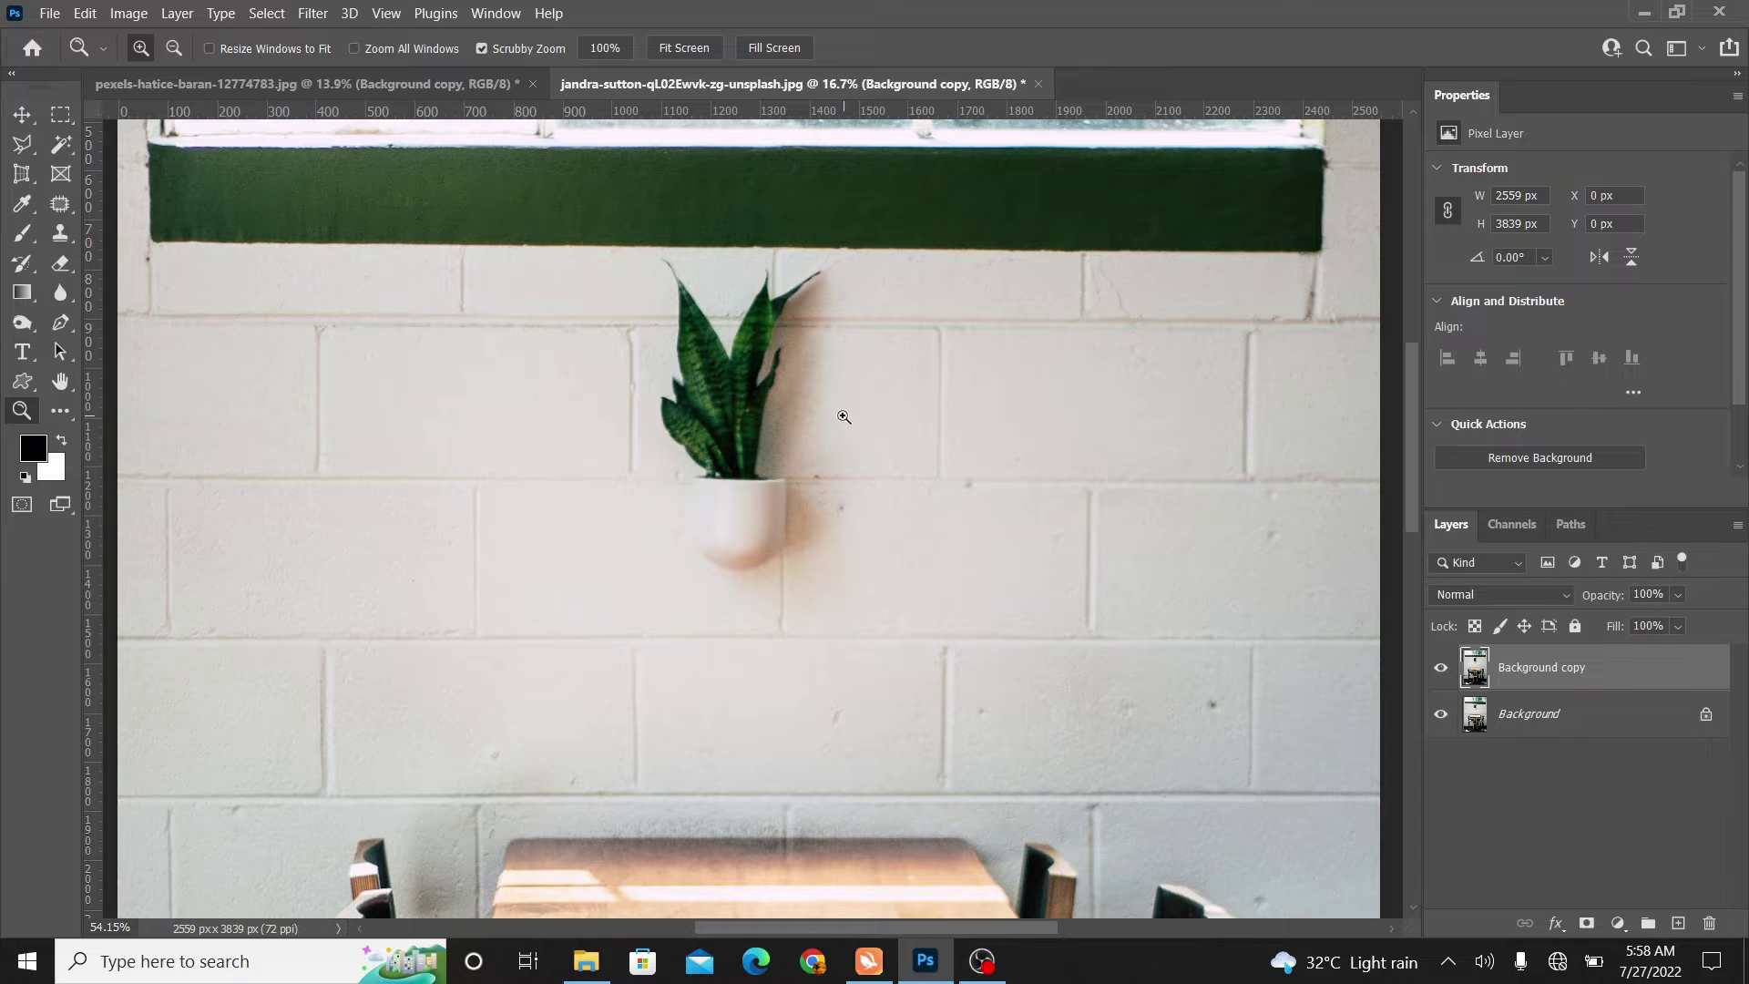
Step: Set up the Clone Stamp tool with 100% opacity, 100% flow and a brush size of 80
left_click(60, 232)
left_click(134, 235)
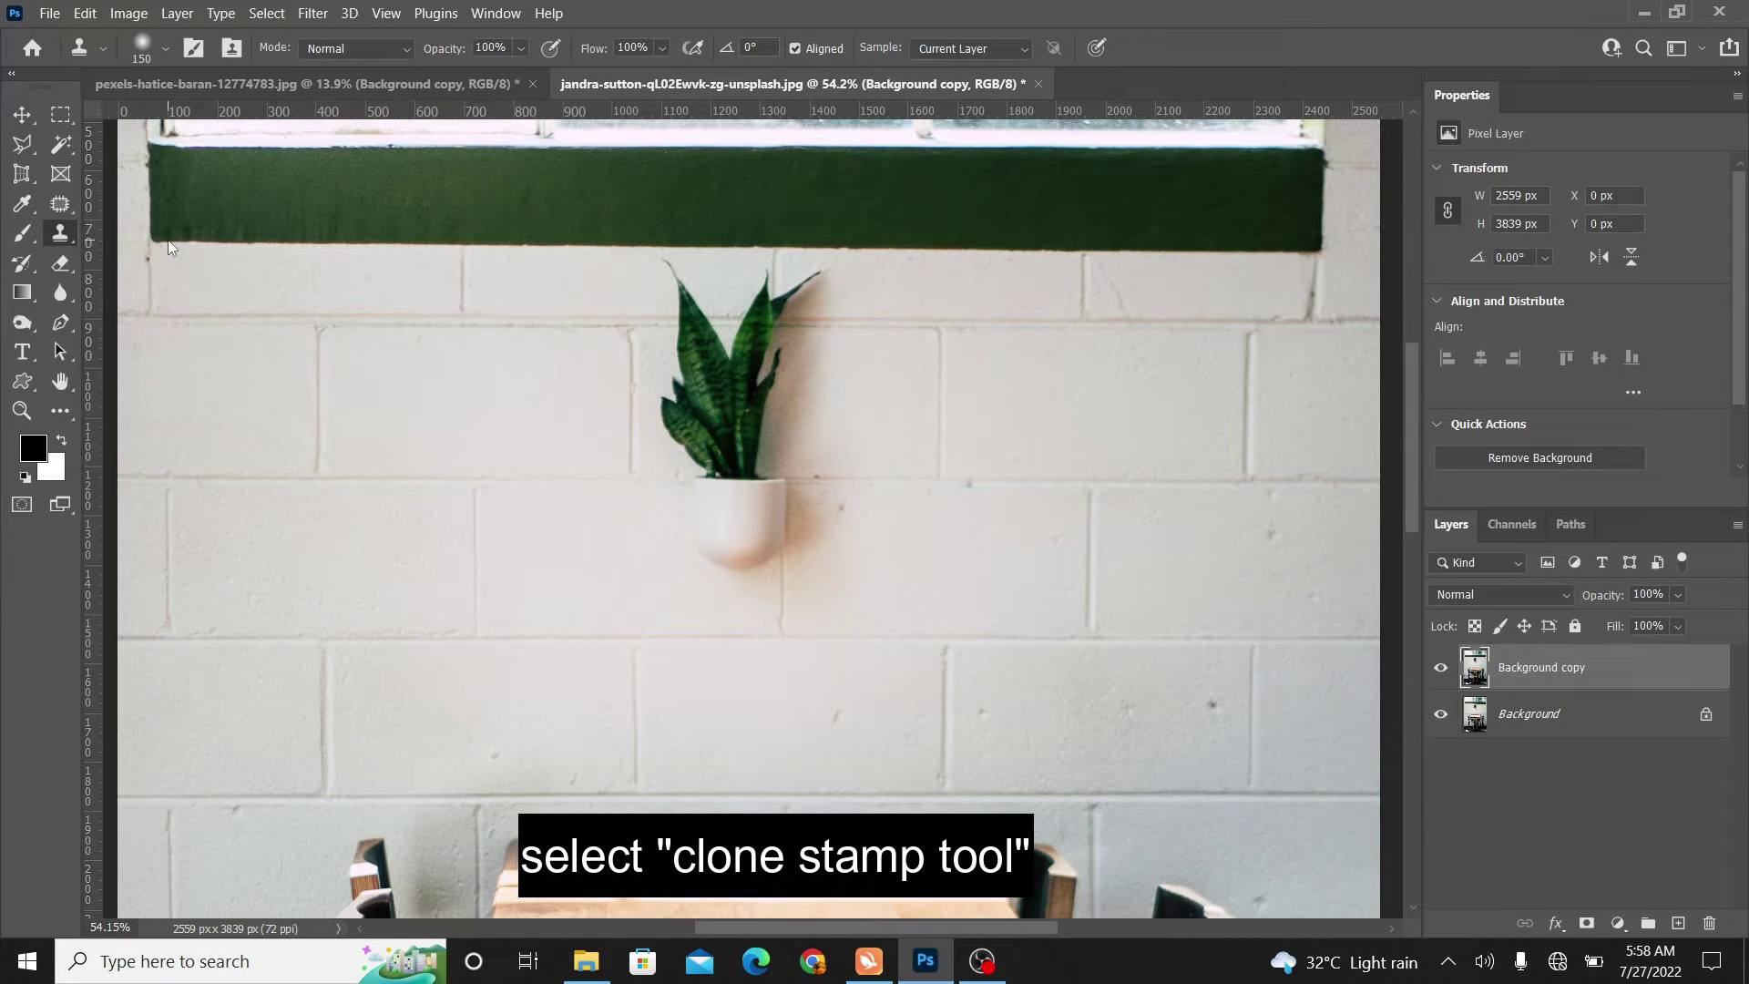
left_click(489, 46)
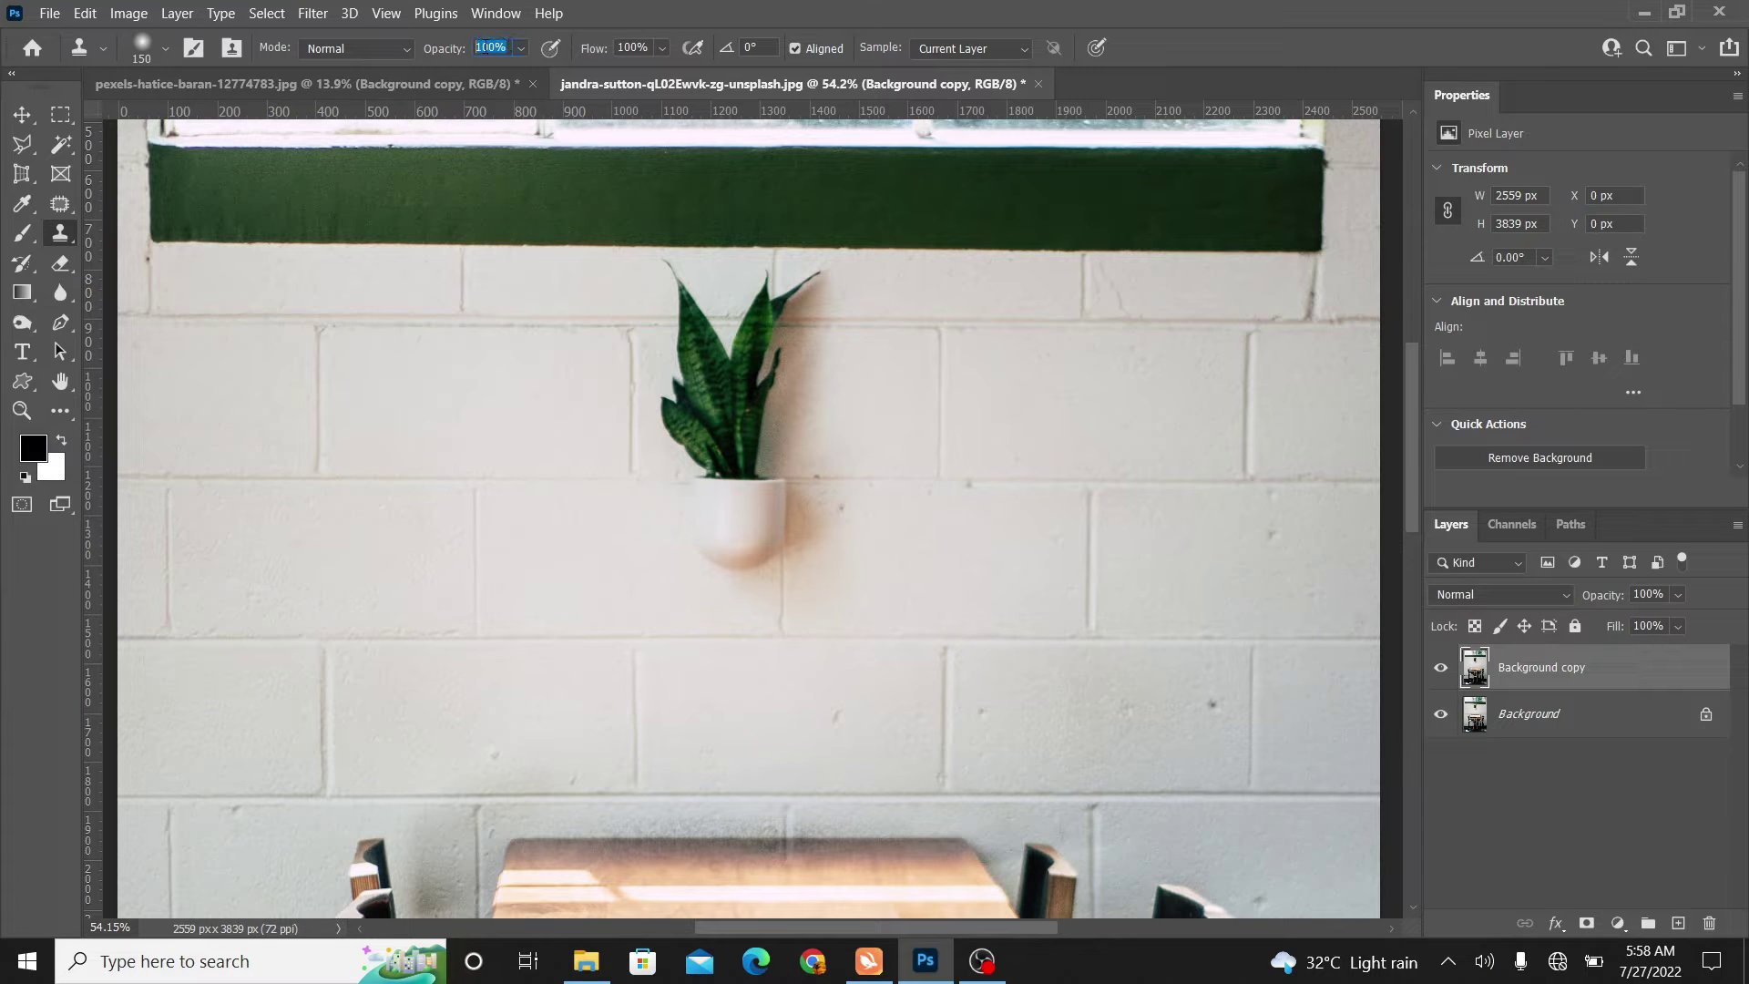
left_click(634, 46)
key("Return")
key("bracketleft")
key("bracketleft")
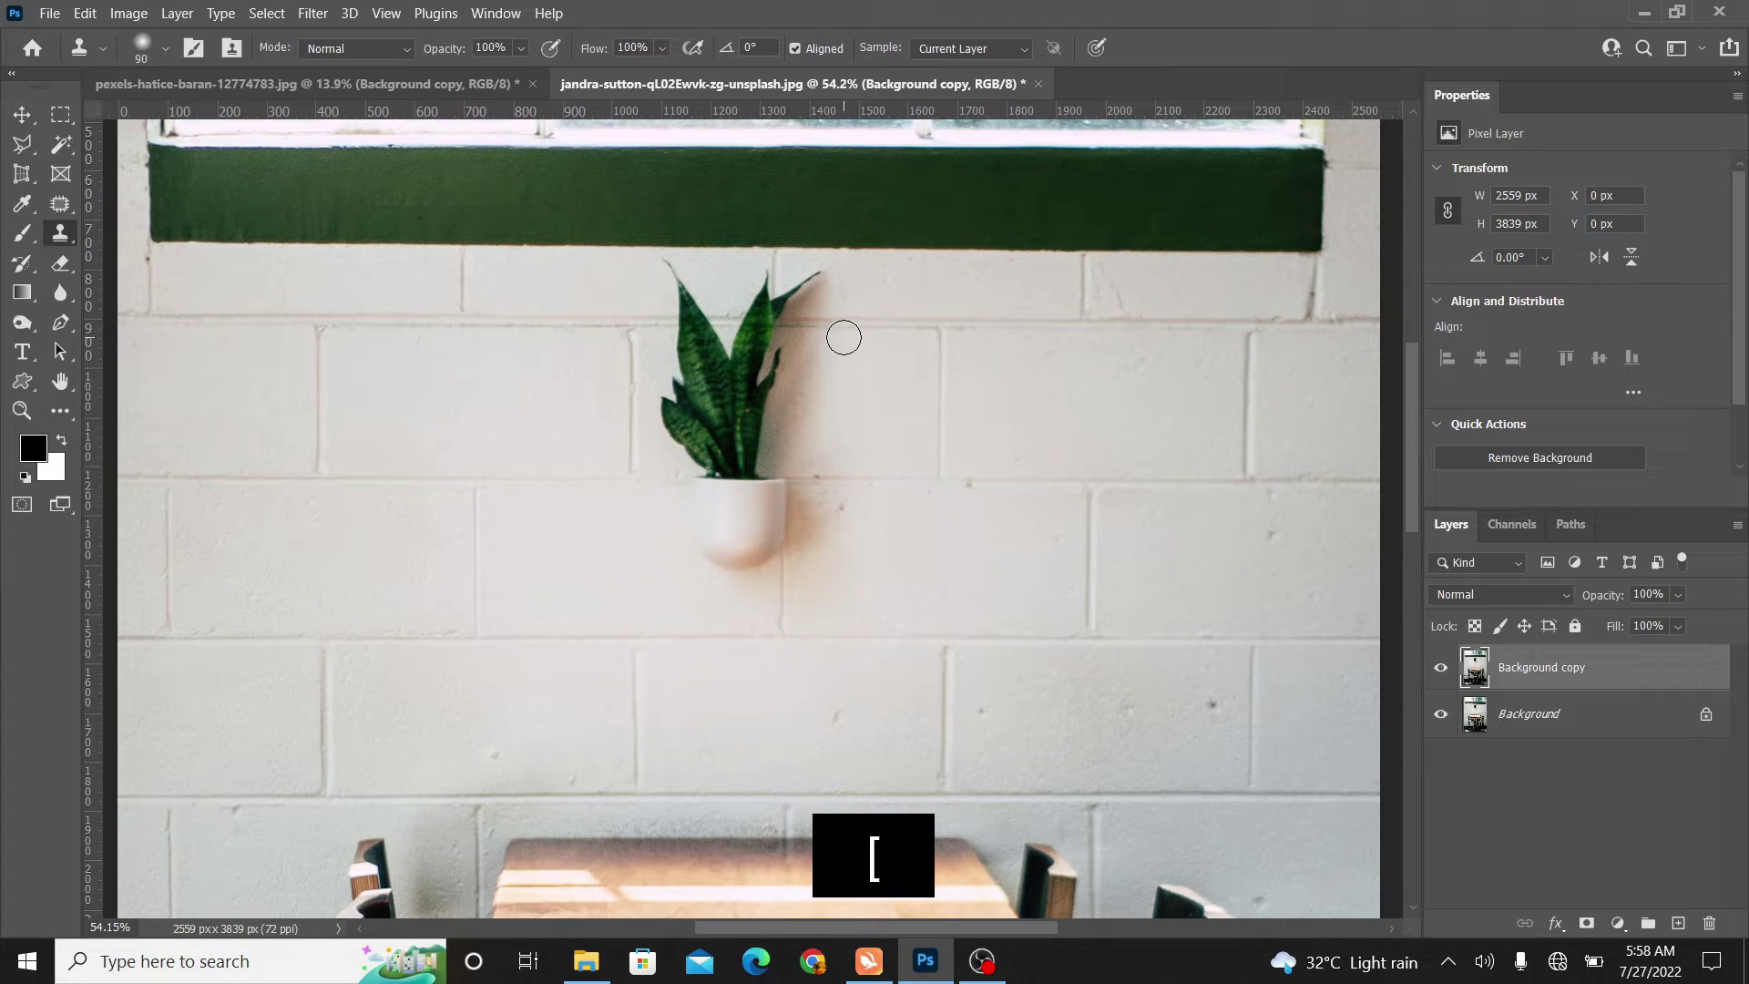
key("bracketleft")
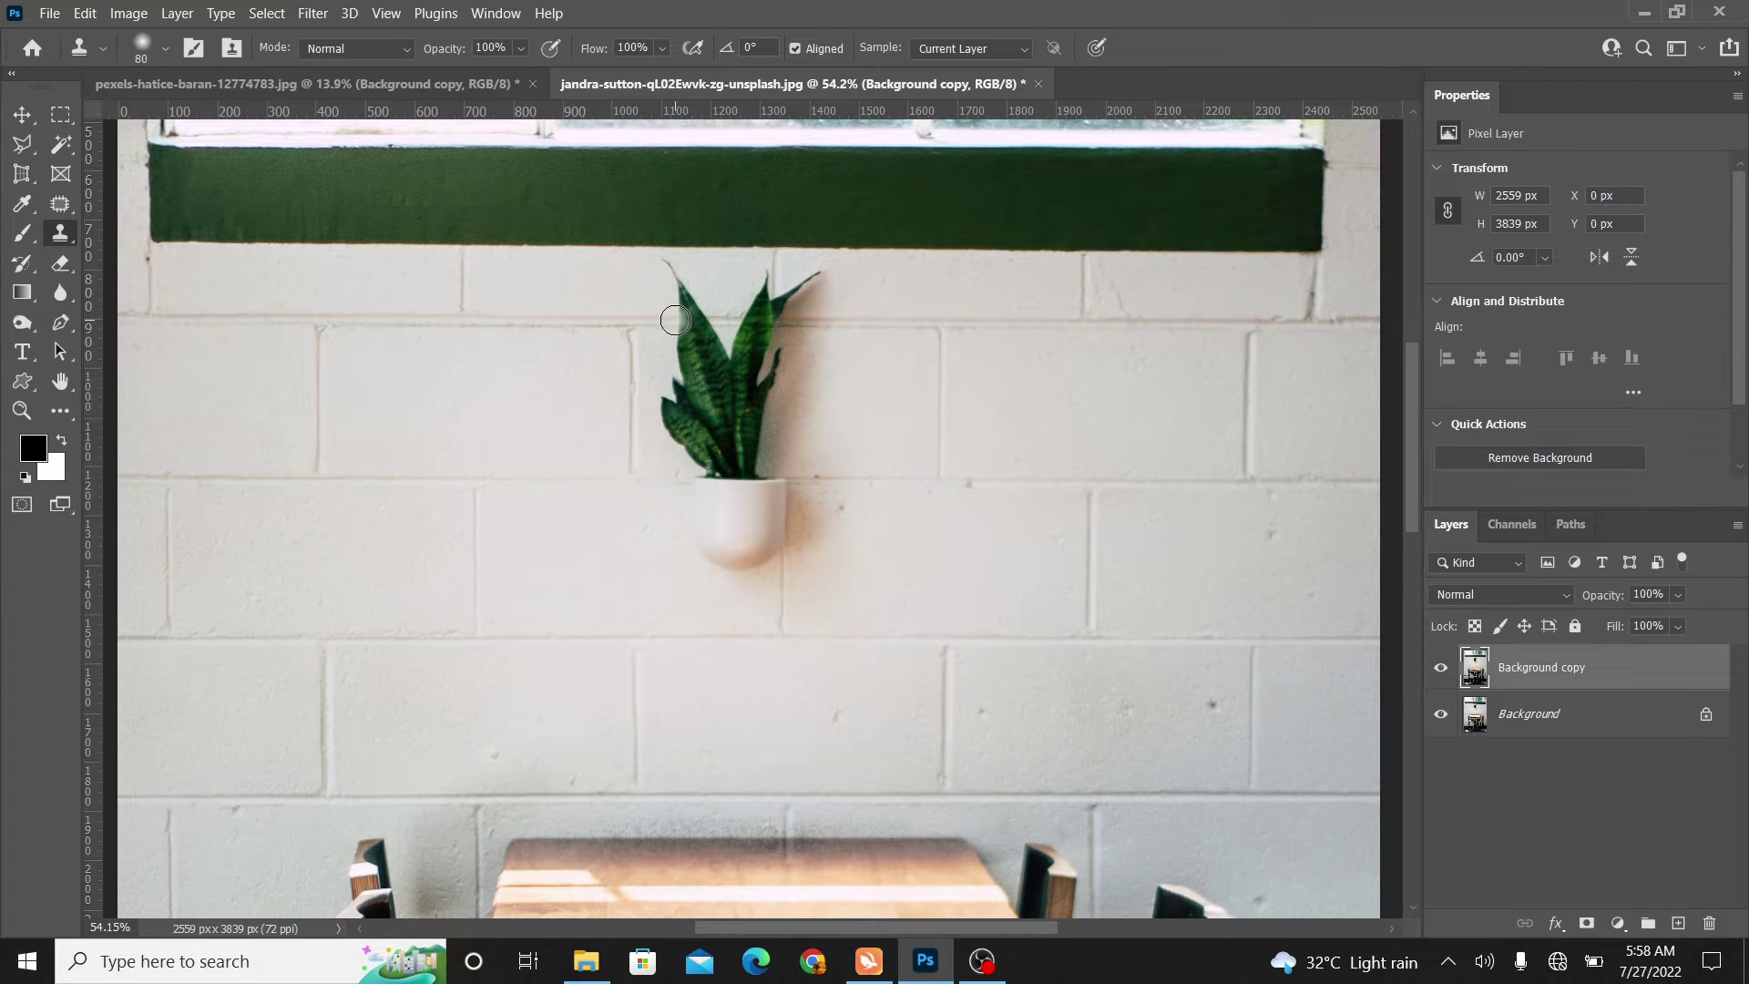
Step: Clone clean wall over the hanging plant, its pot and shadow, and rebuild the vertical block joint below the green beam
mouse_move(675, 320)
left_mouse_down()
mouse_move(717, 320)
mouse_move(663, 321)
mouse_move(736, 326)
mouse_move(674, 326)
mouse_move(705, 331)
mouse_move(683, 384)
mouse_move(670, 372)
mouse_move(683, 365)
mouse_move(723, 457)
mouse_move(724, 488)
mouse_move(689, 496)
mouse_move(781, 511)
mouse_move(710, 587)
mouse_move(855, 560)
mouse_move(880, 485)
mouse_move(795, 537)
mouse_move(772, 430)
mouse_move(799, 422)
mouse_move(762, 472)
mouse_move(841, 324)
mouse_move(714, 325)
mouse_move(820, 283)
mouse_move(764, 284)
mouse_move(713, 312)
mouse_move(667, 265)
mouse_move(737, 395)
mouse_move(797, 337)
mouse_move(795, 369)
mouse_move(715, 447)
mouse_move(885, 460)
left_mouse_up()
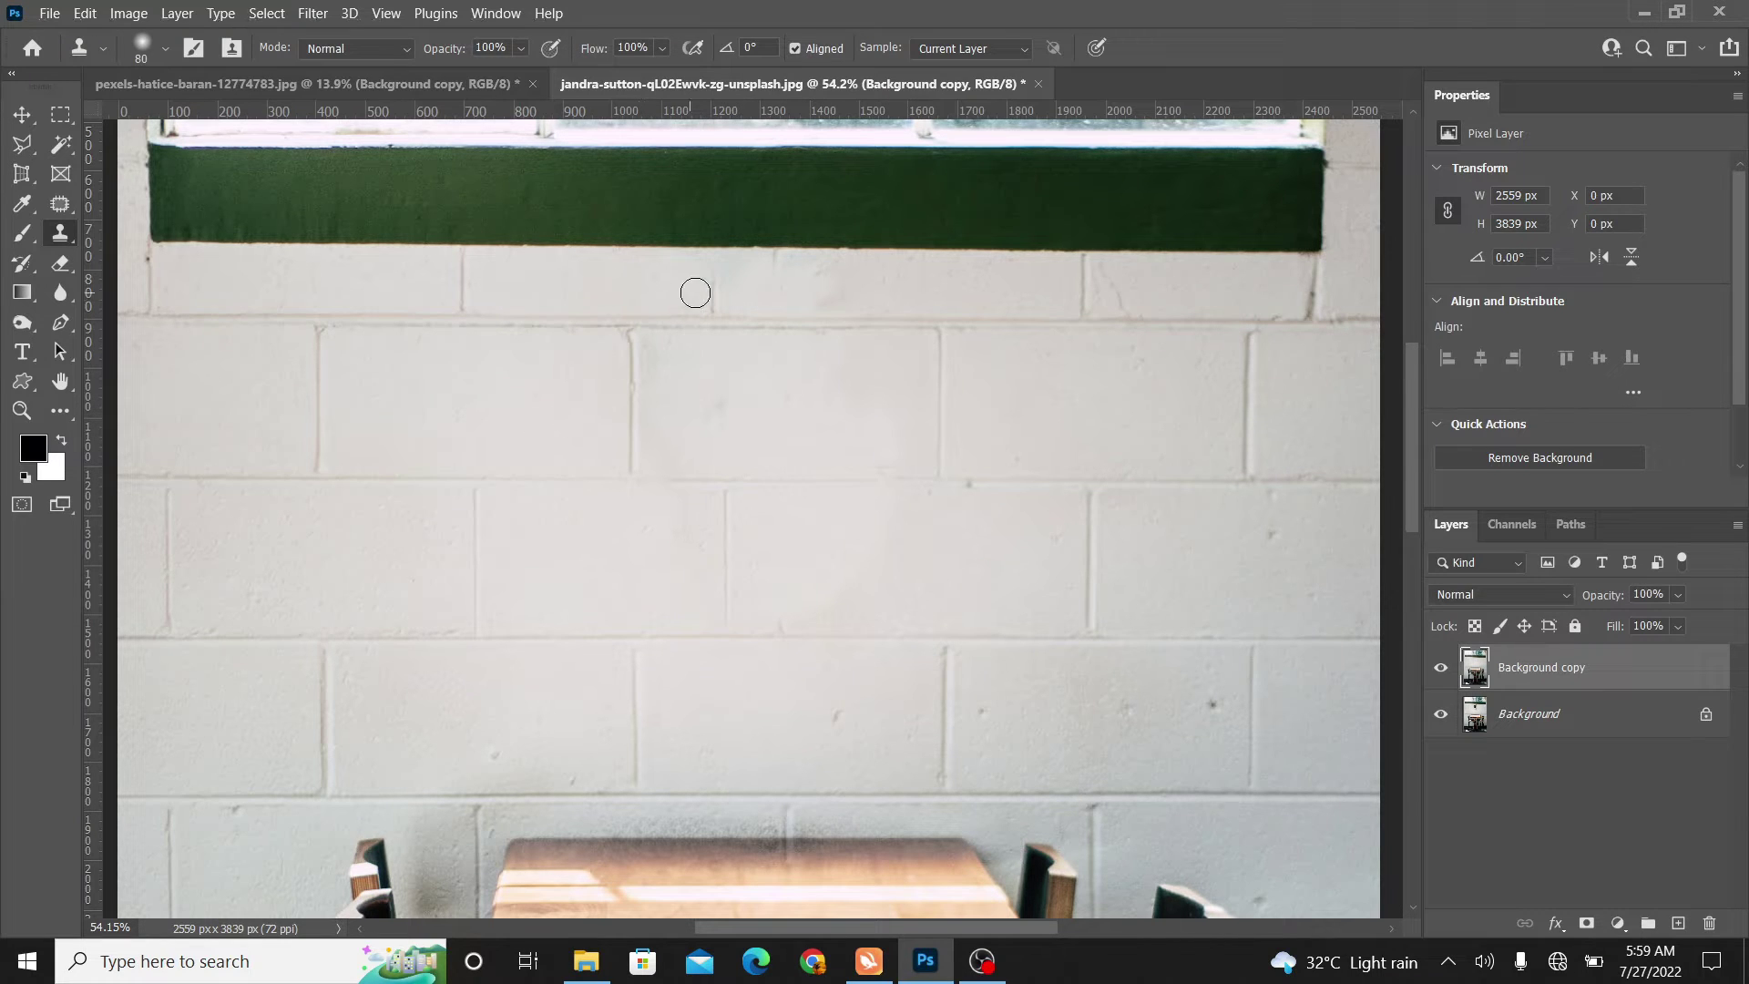
left_click_drag(695, 293, 734, 300)
left_click(464, 252, "alt")
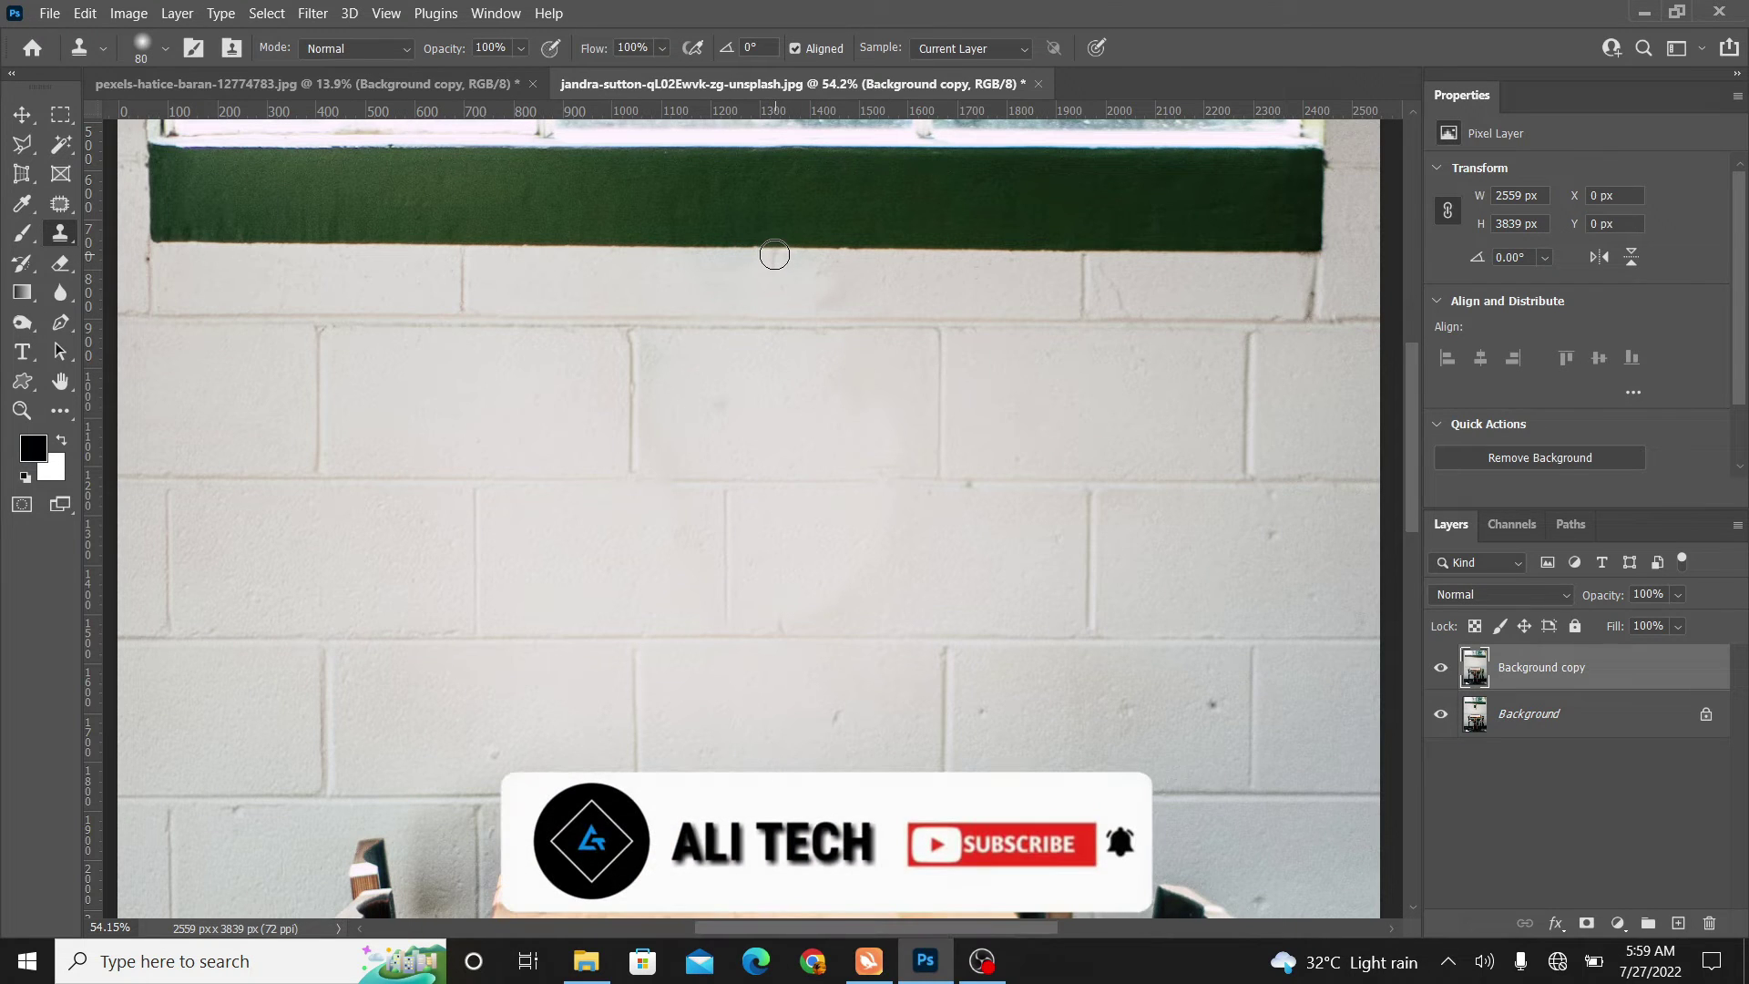
left_click_drag(777, 265, 771, 312)
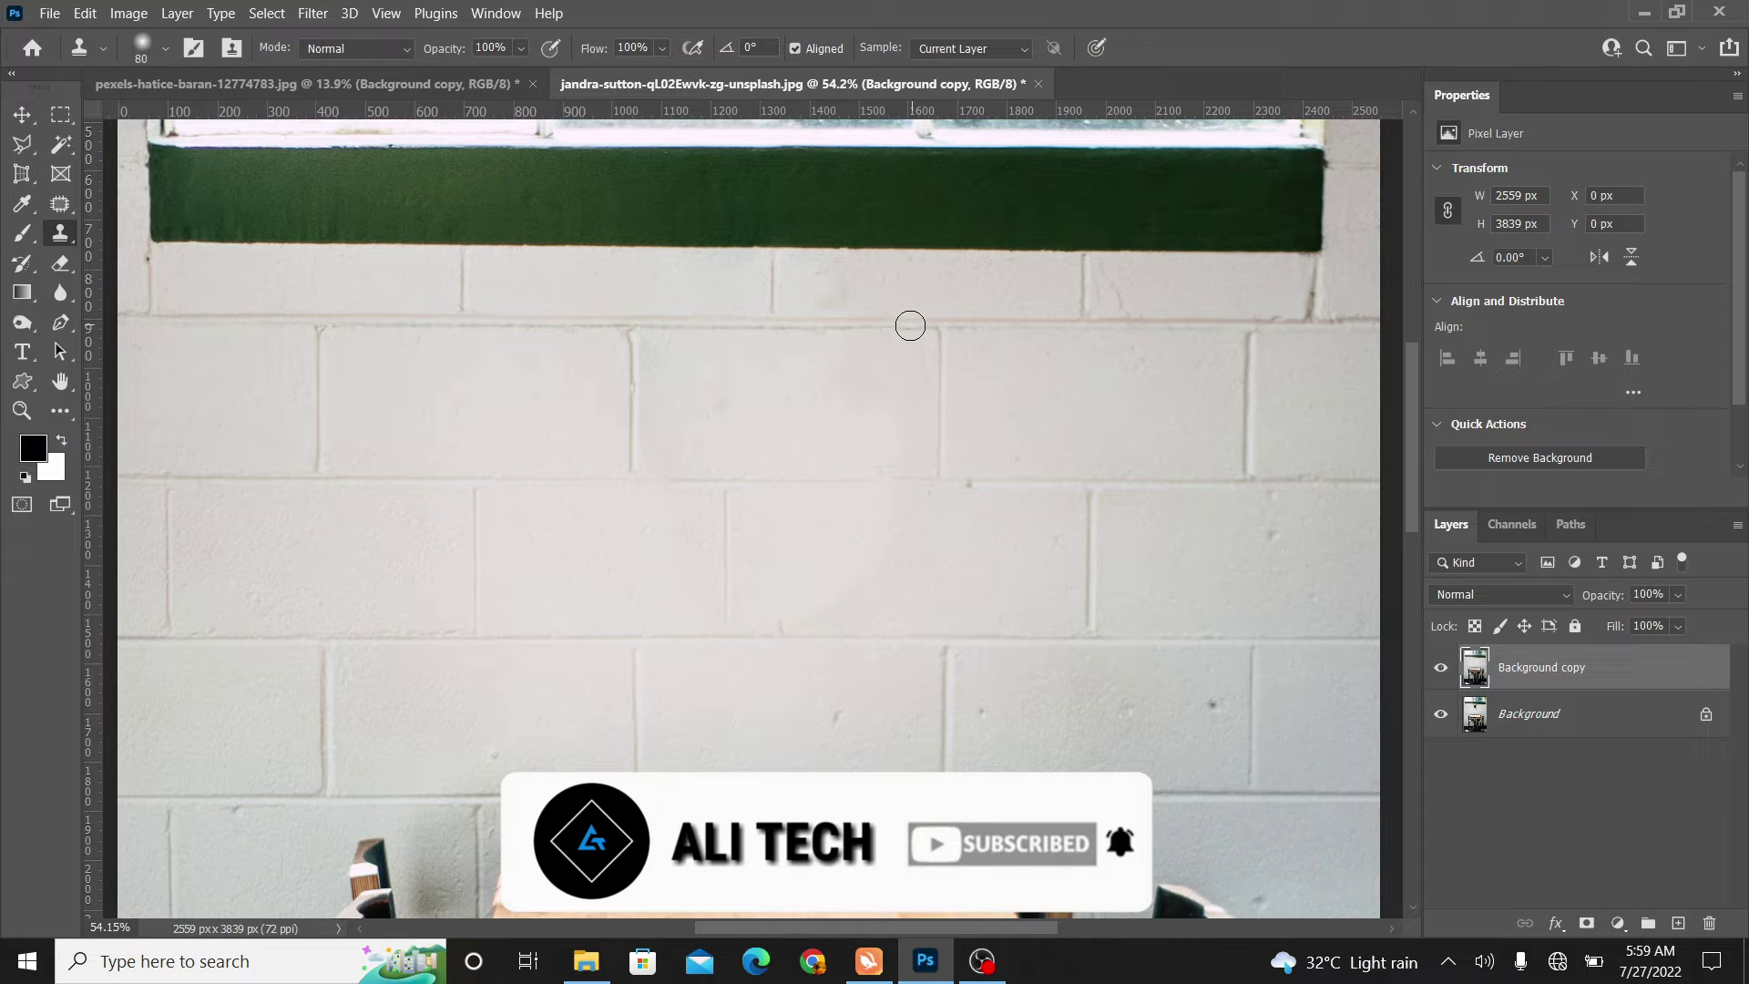
Step: Compare the retouched wall with the original layer and inspect the cloned blocks up close
double_click(62, 384)
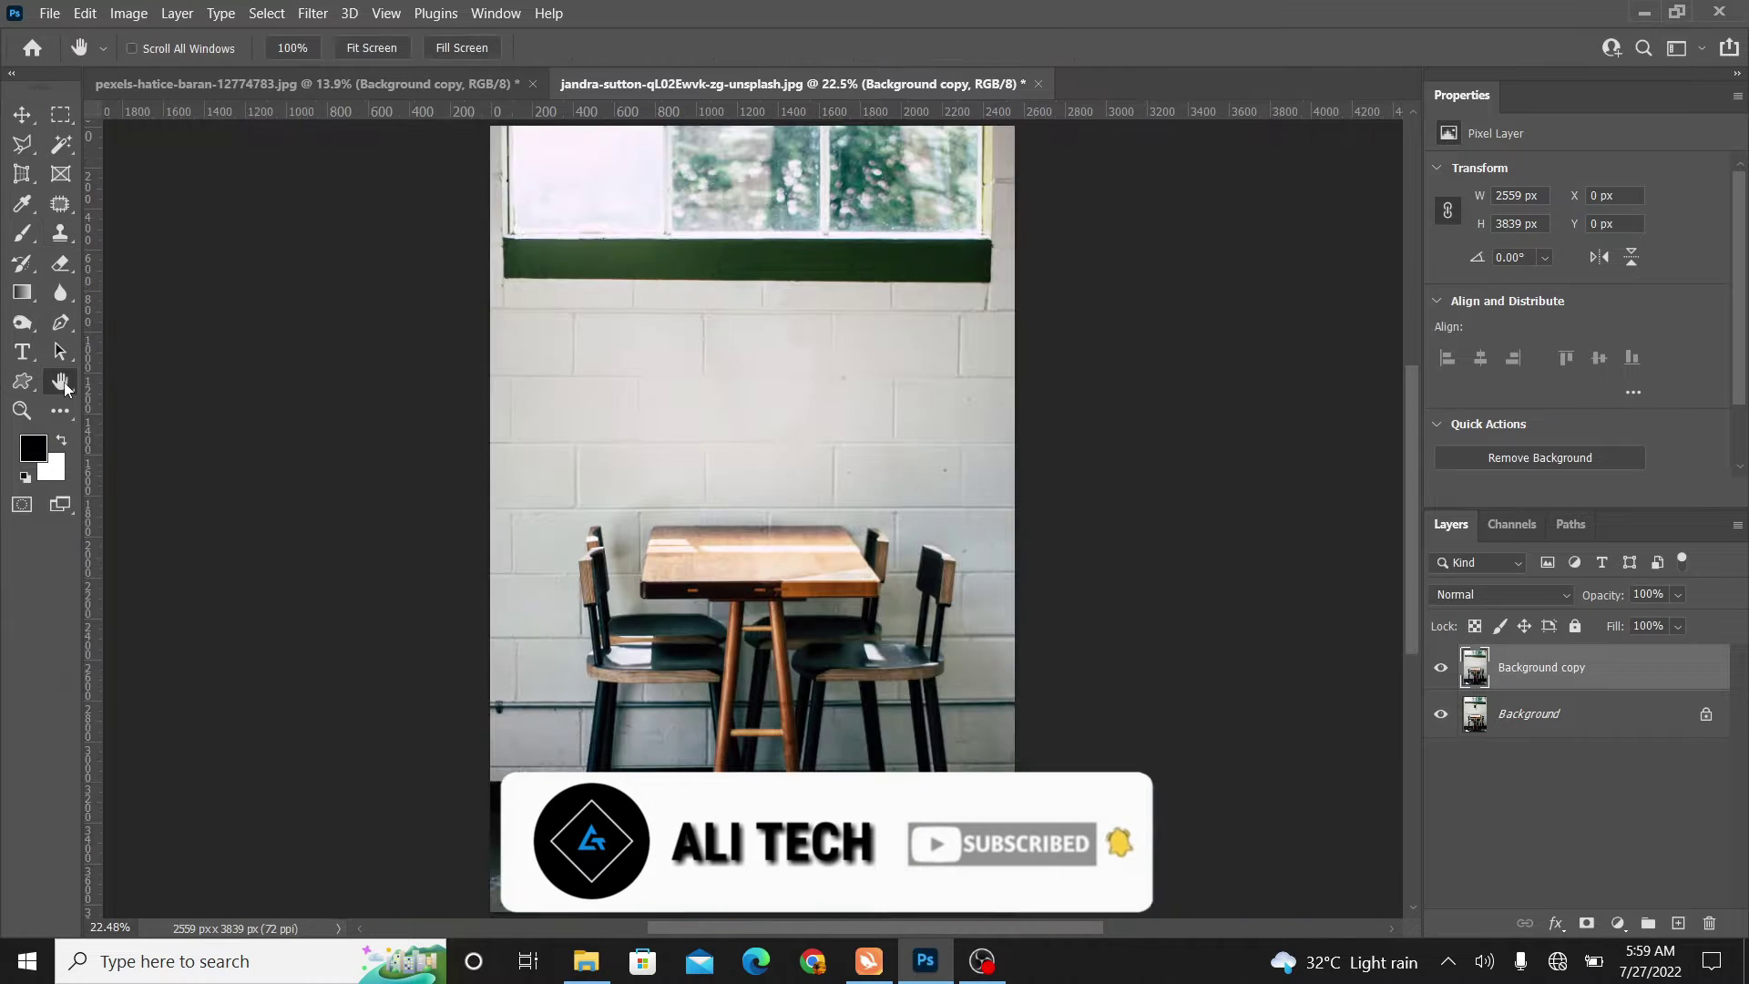
left_click(1441, 670)
left_click(1441, 671)
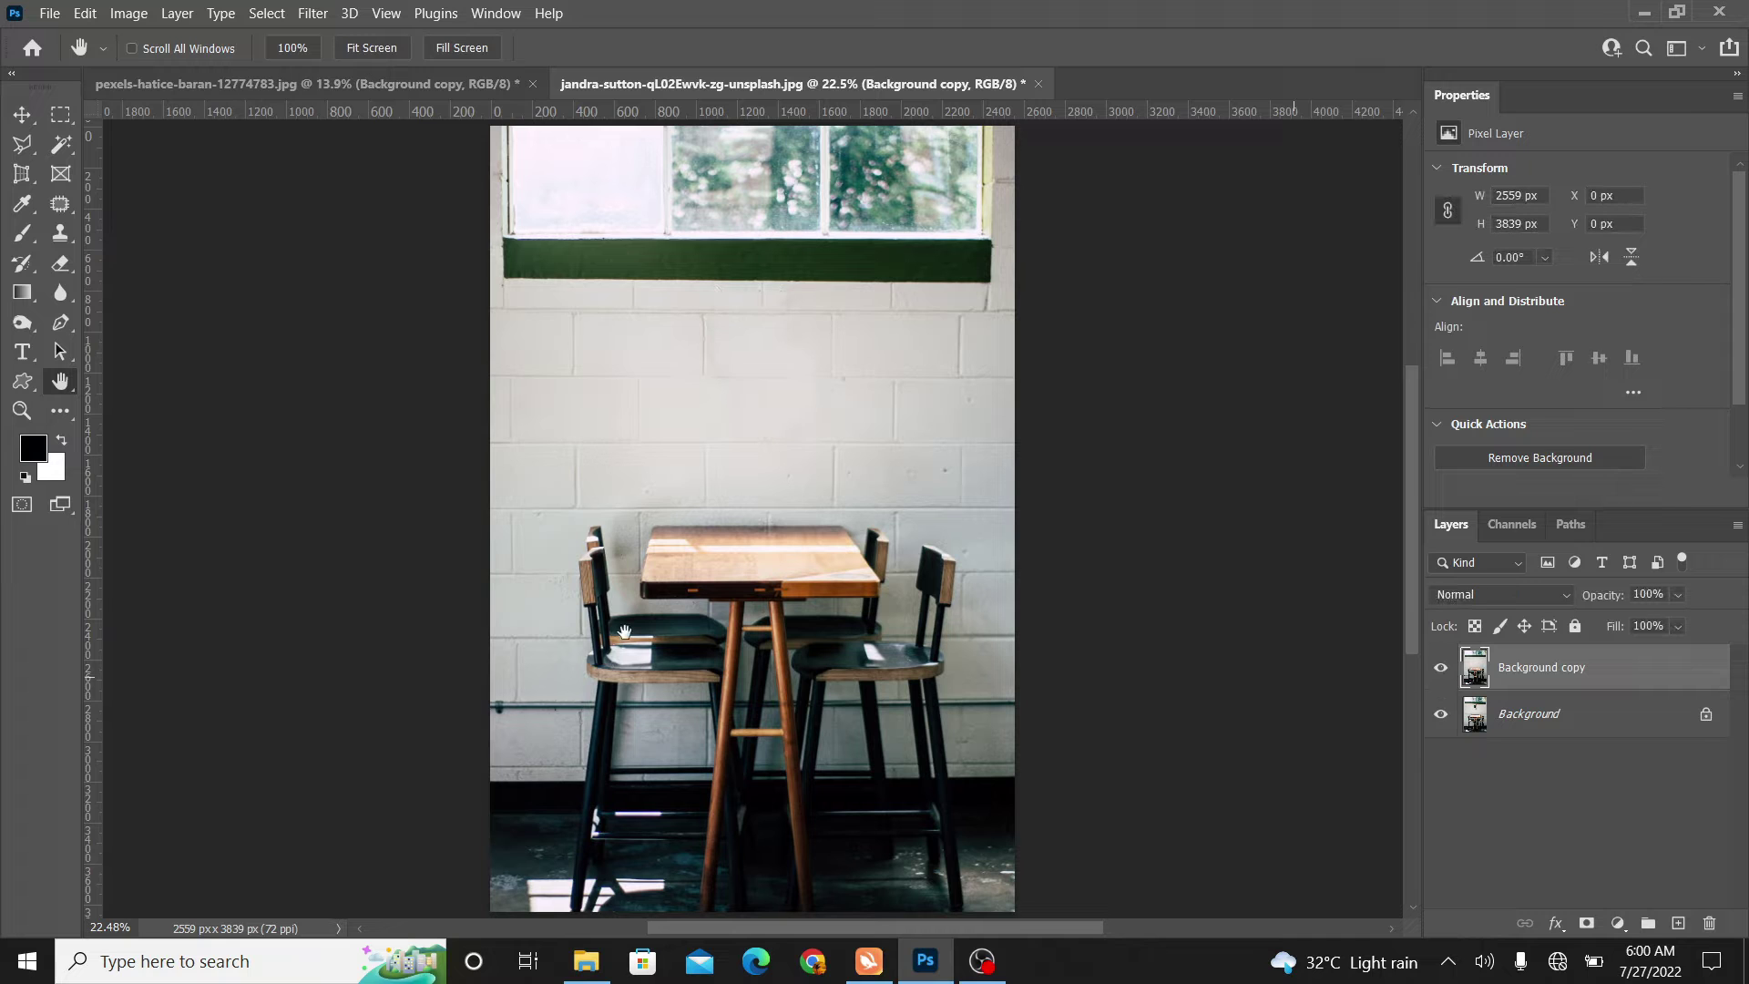
left_click(22, 410)
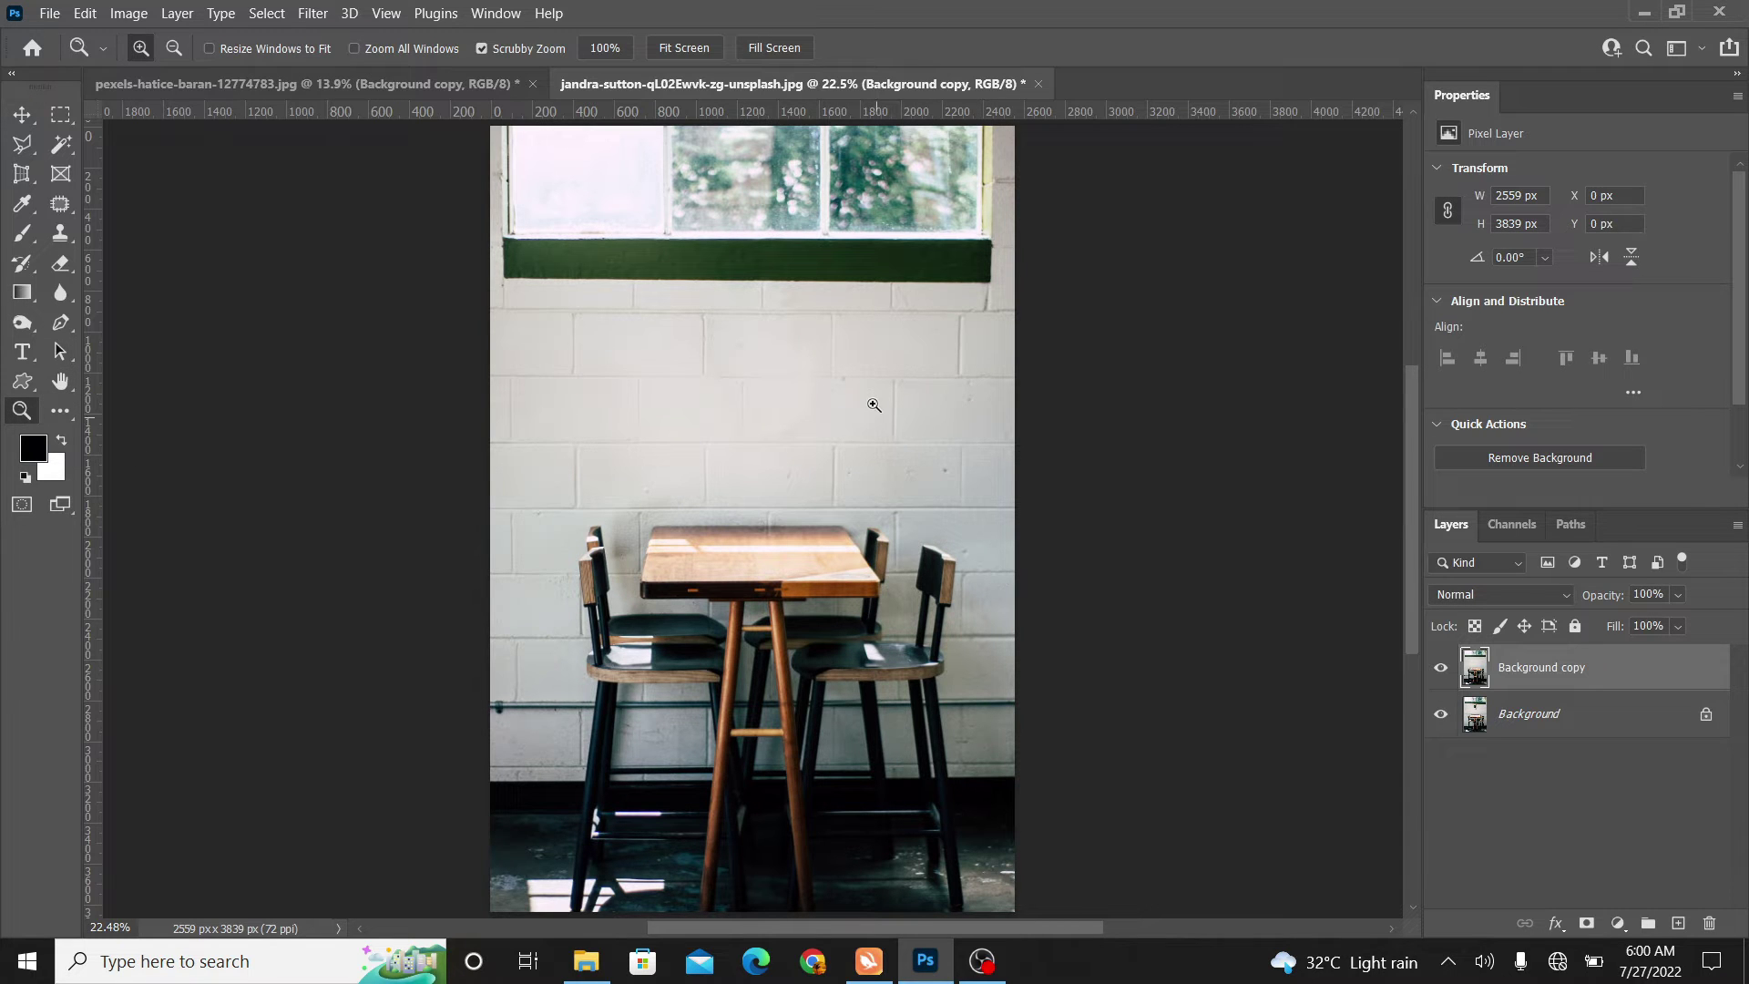
left_click_drag(865, 385, 951, 421)
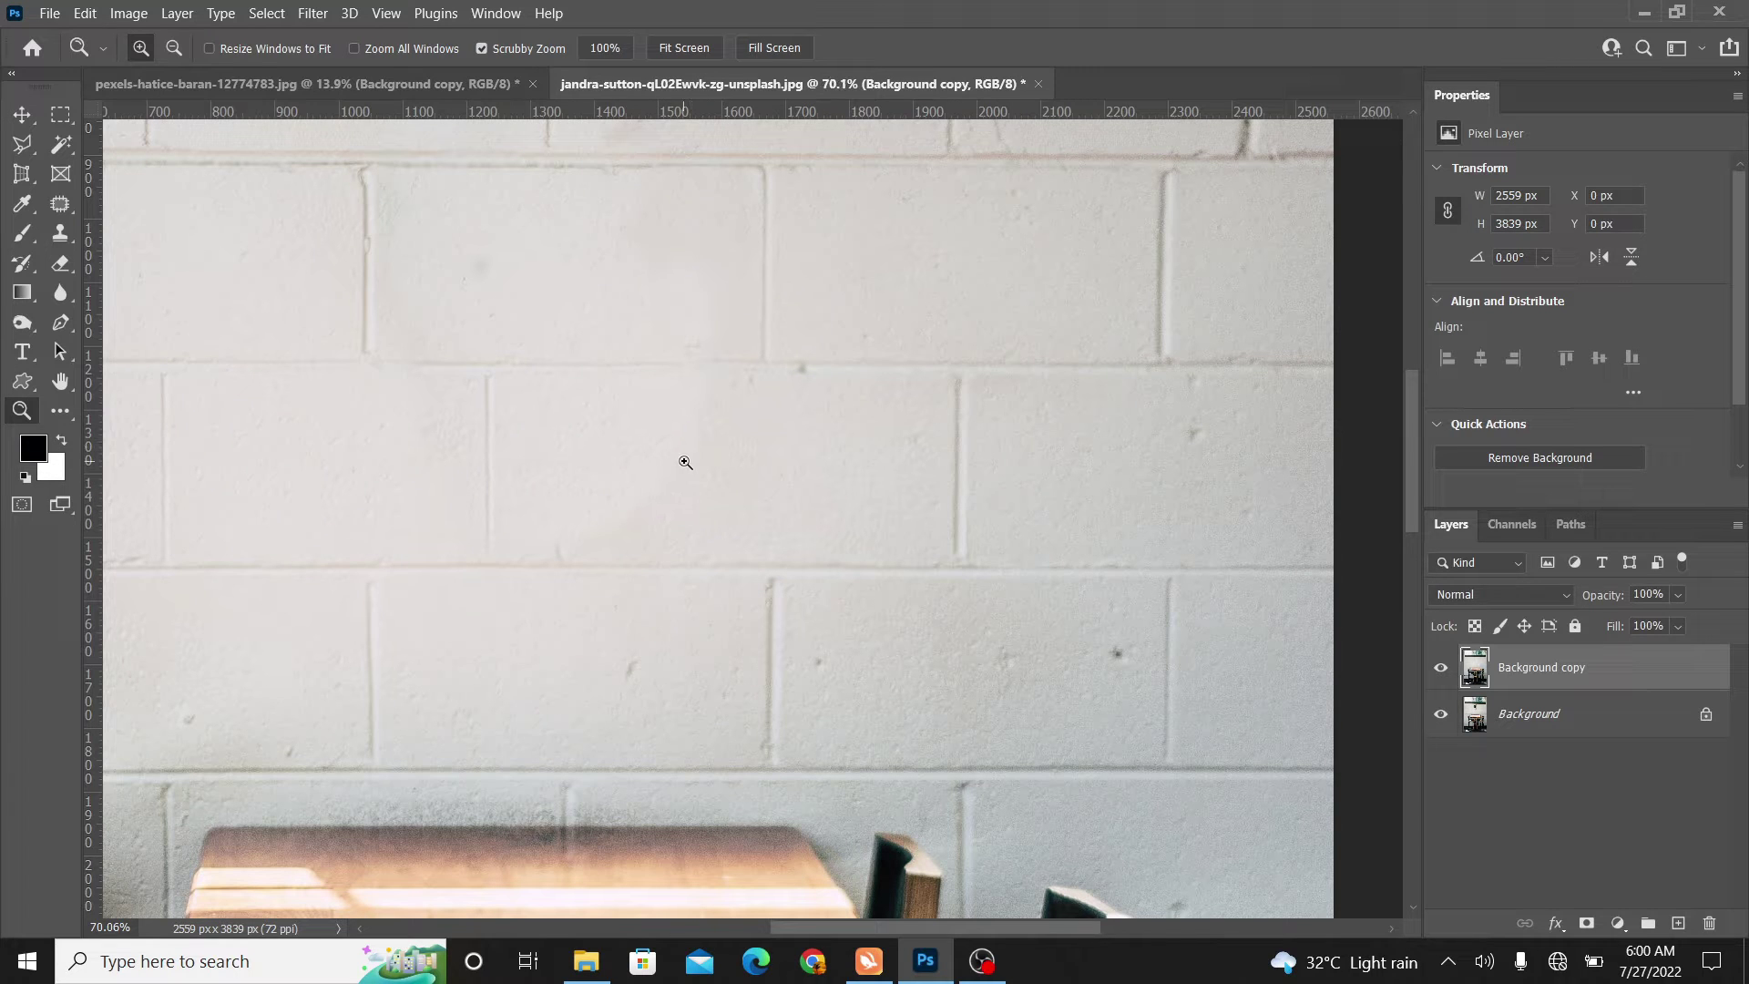
Step: Clone clean wall texture over the uneven tonal patch in the second full row of blocks with the Clone Stamp tool
left_click(69, 237)
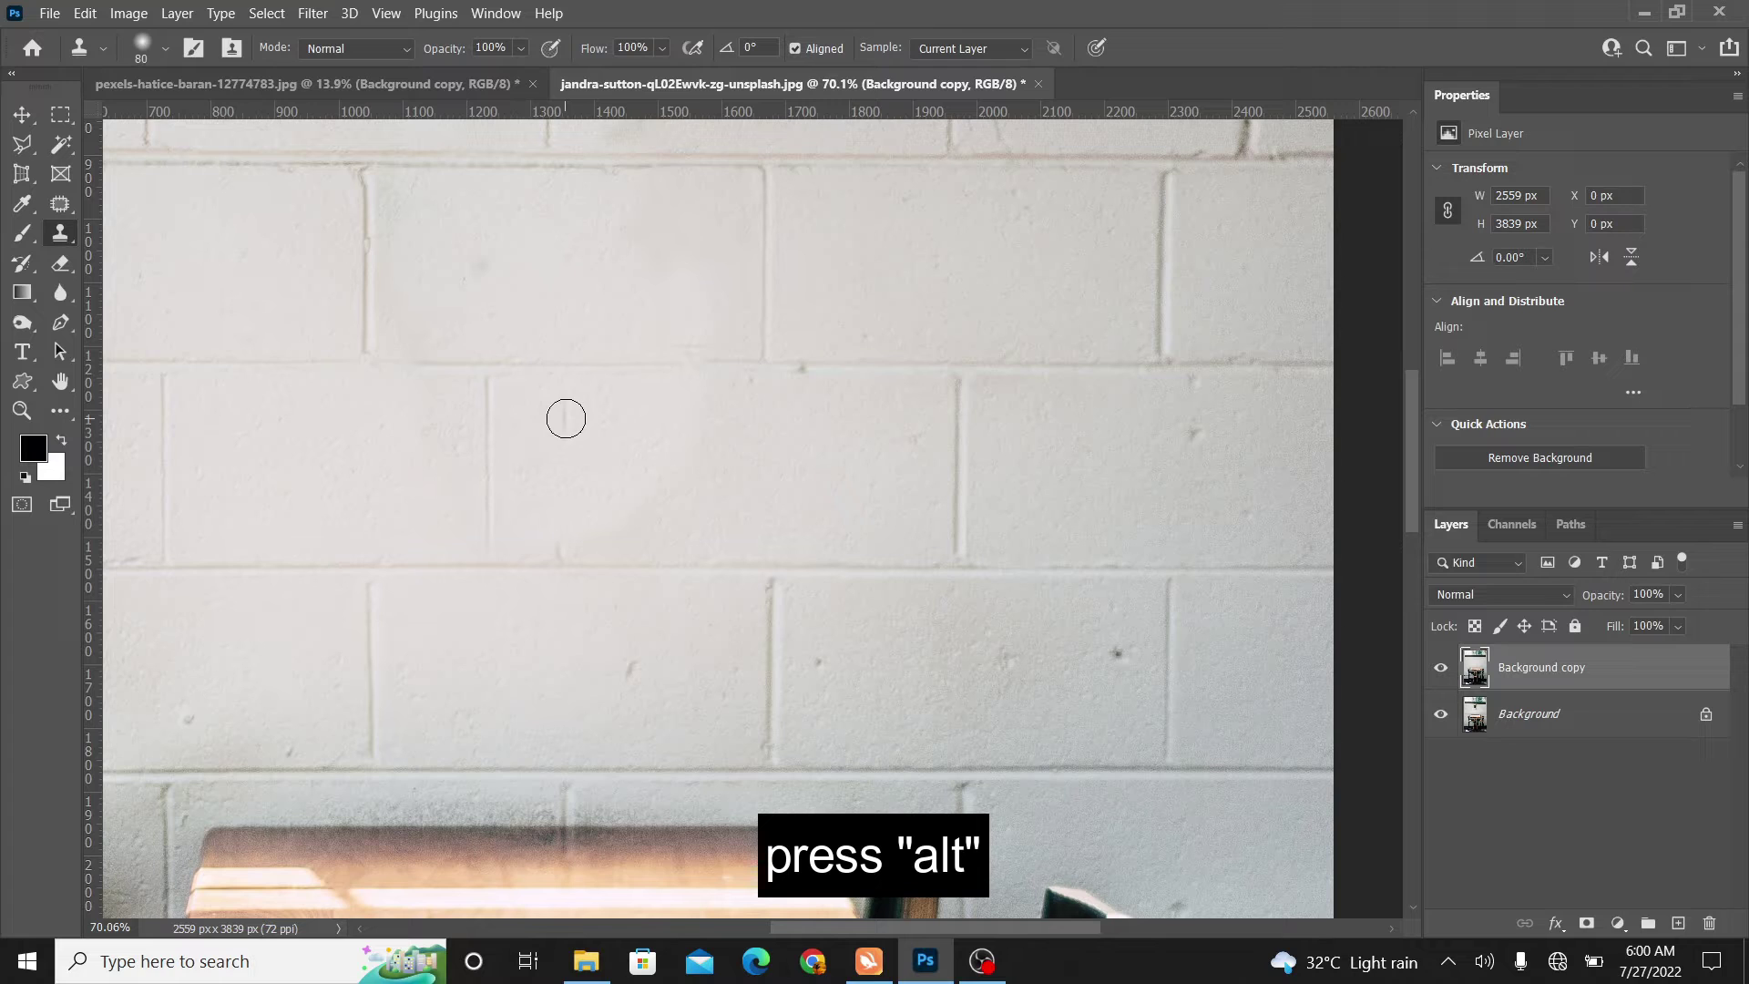
key("alt")
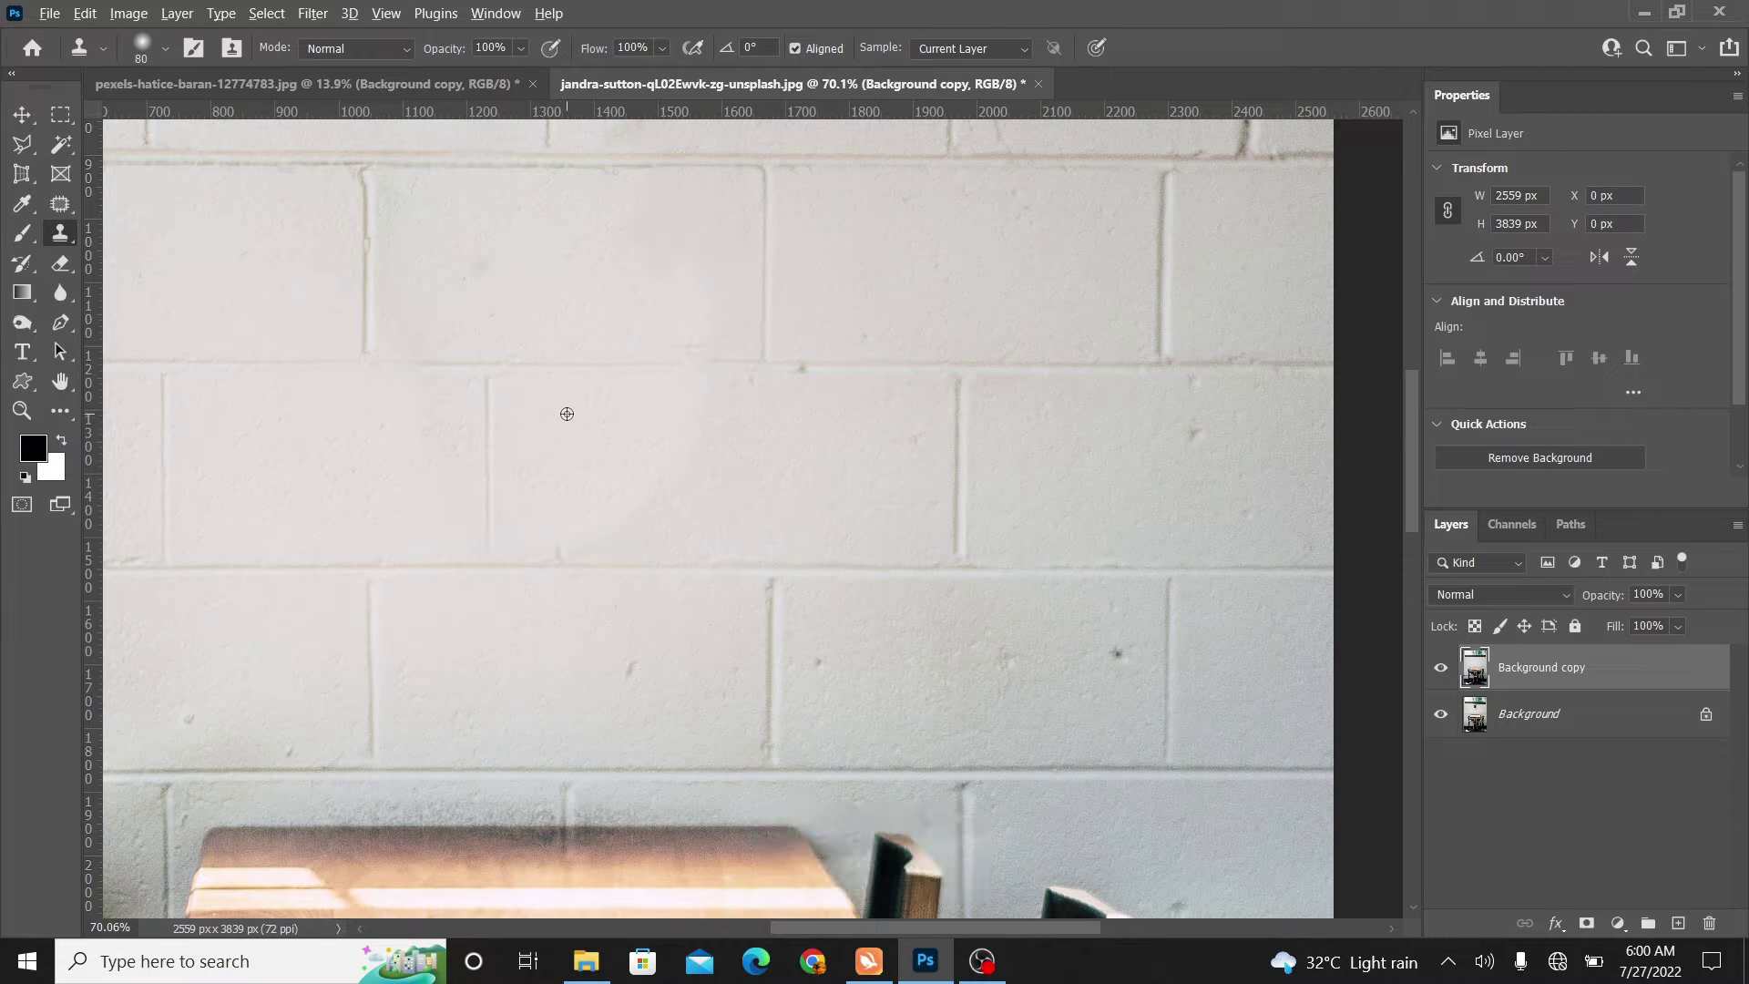
mouse_move(739, 427)
left_mouse_down()
mouse_move(655, 475)
mouse_move(728, 453)
mouse_move(654, 498)
mouse_move(691, 497)
mouse_move(606, 526)
mouse_move(557, 512)
mouse_move(558, 542)
mouse_move(537, 544)
mouse_move(649, 540)
left_mouse_up()
left_click(604, 484, "alt")
left_click(557, 512, "alt")
left_click(725, 433, "alt")
left_click_drag(752, 450, 771, 481)
Step: Compare the whole retouched wall photo with the original by toggling the visibility of the Background copy layer
double_click(64, 384)
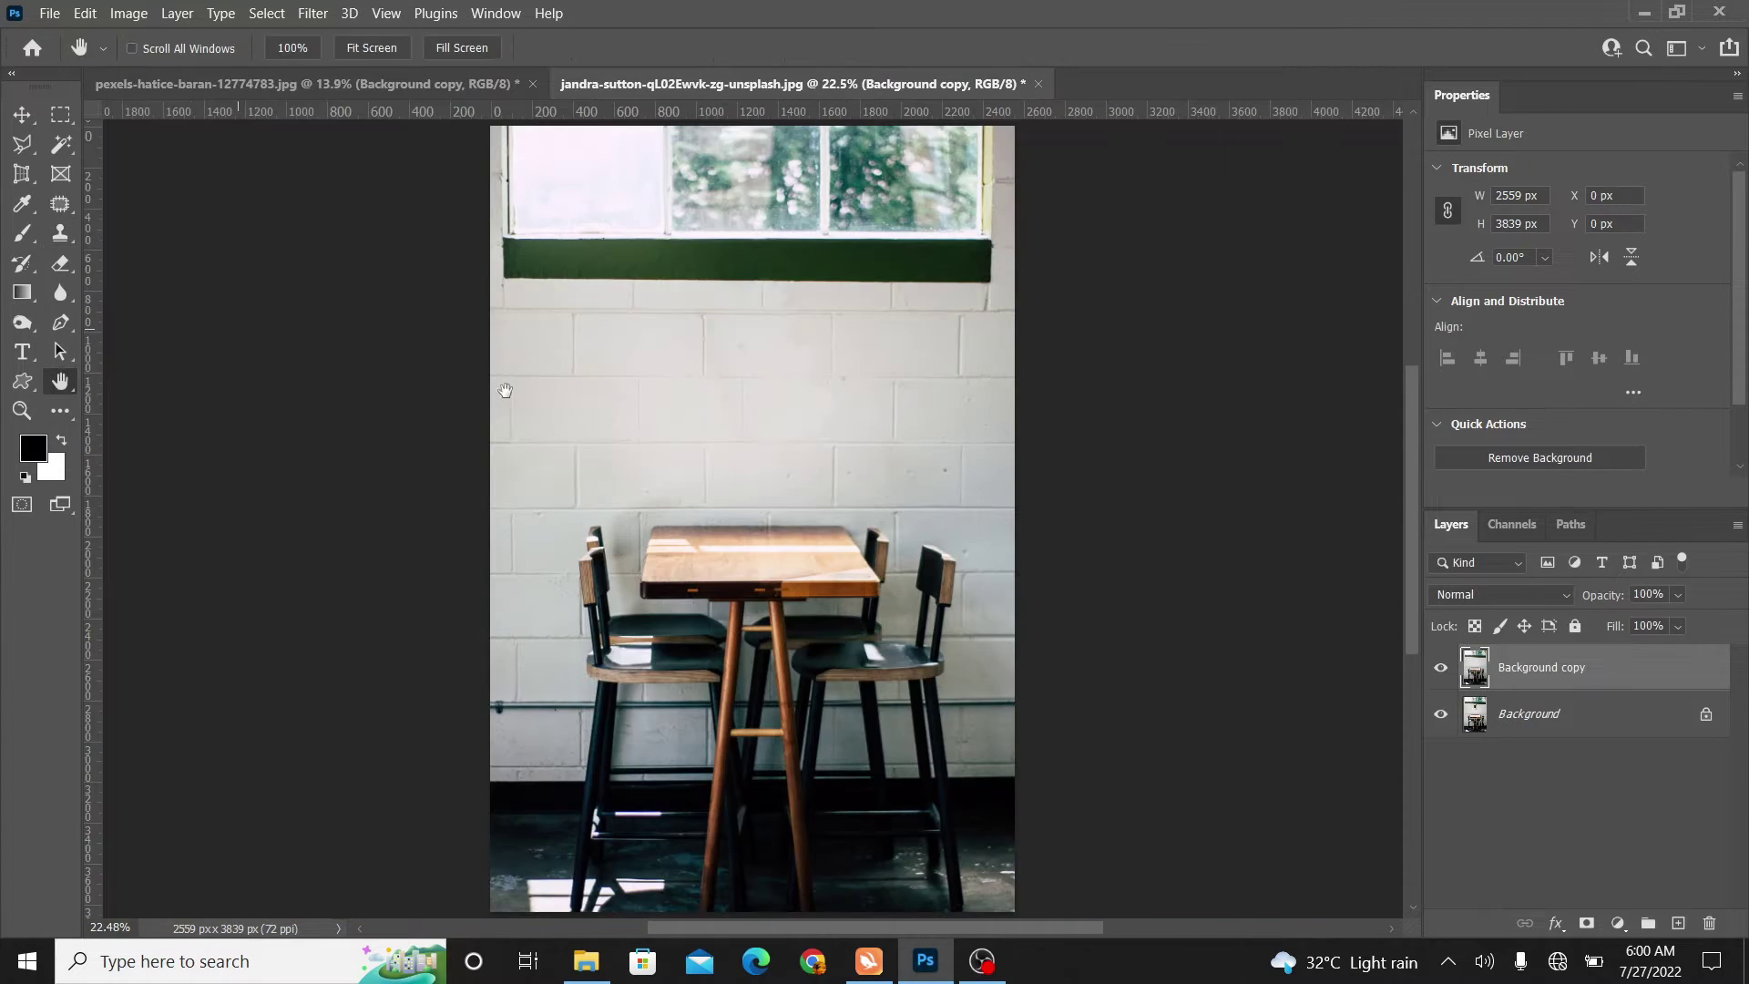
left_click(1448, 671)
left_click(1448, 671)
left_click(1448, 670)
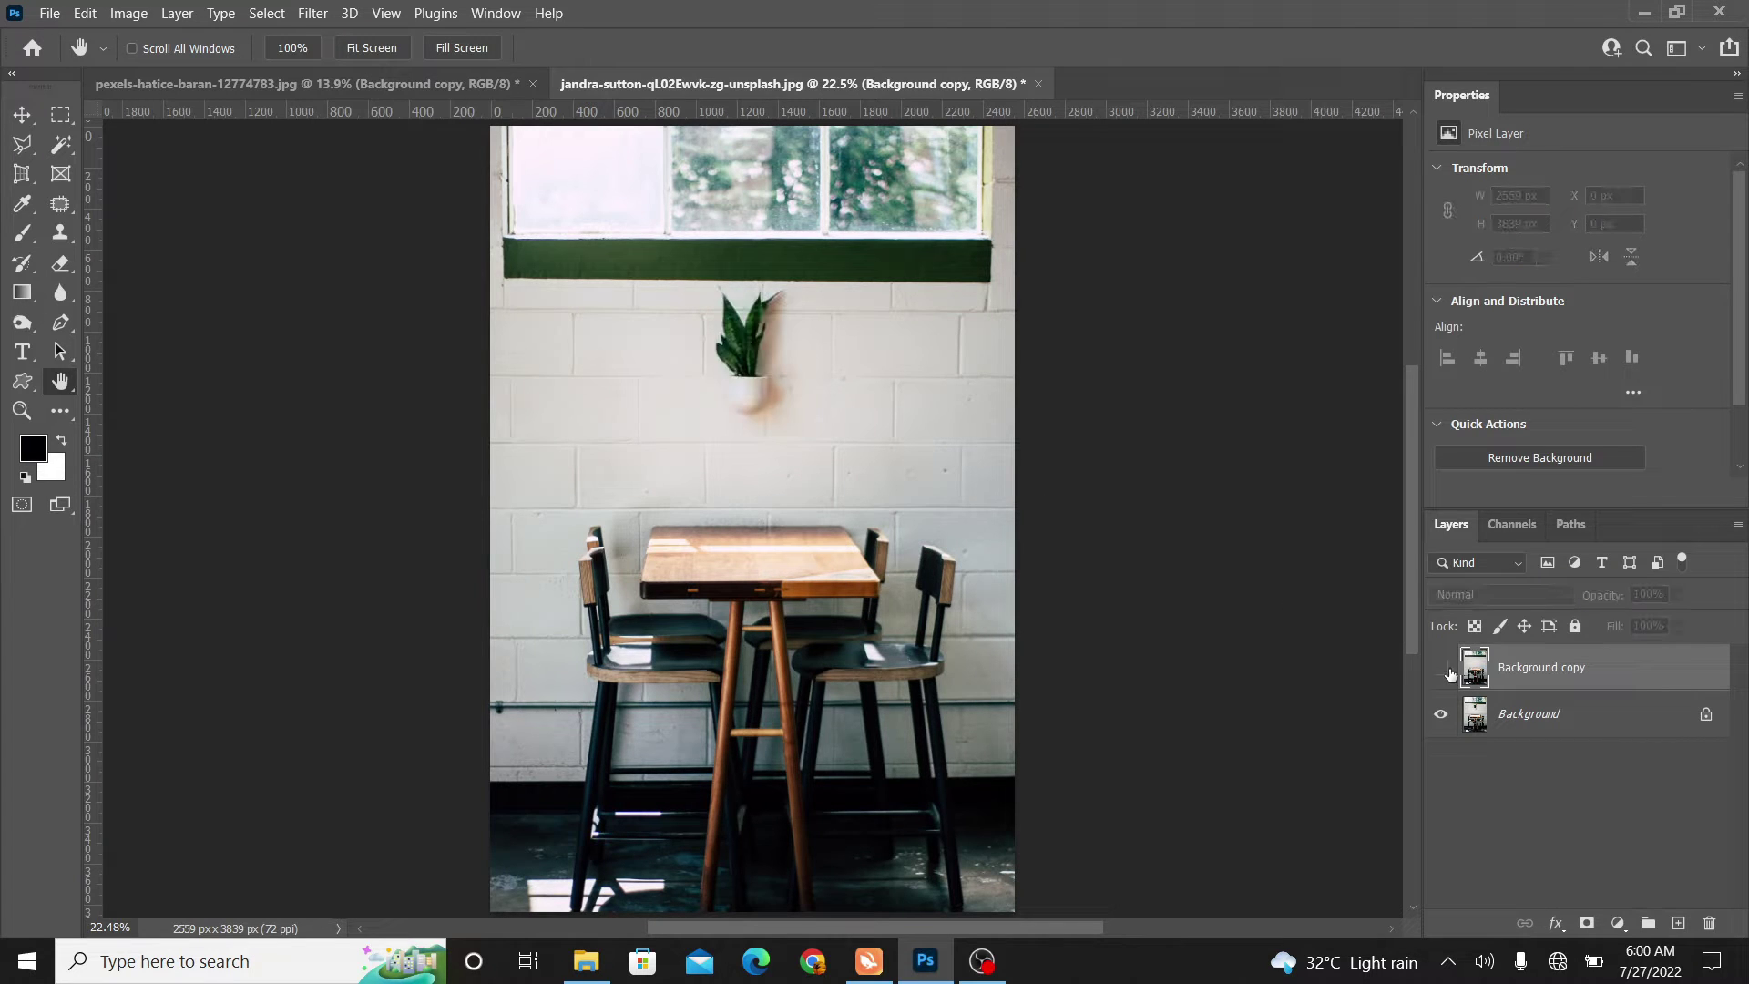
left_click(1448, 671)
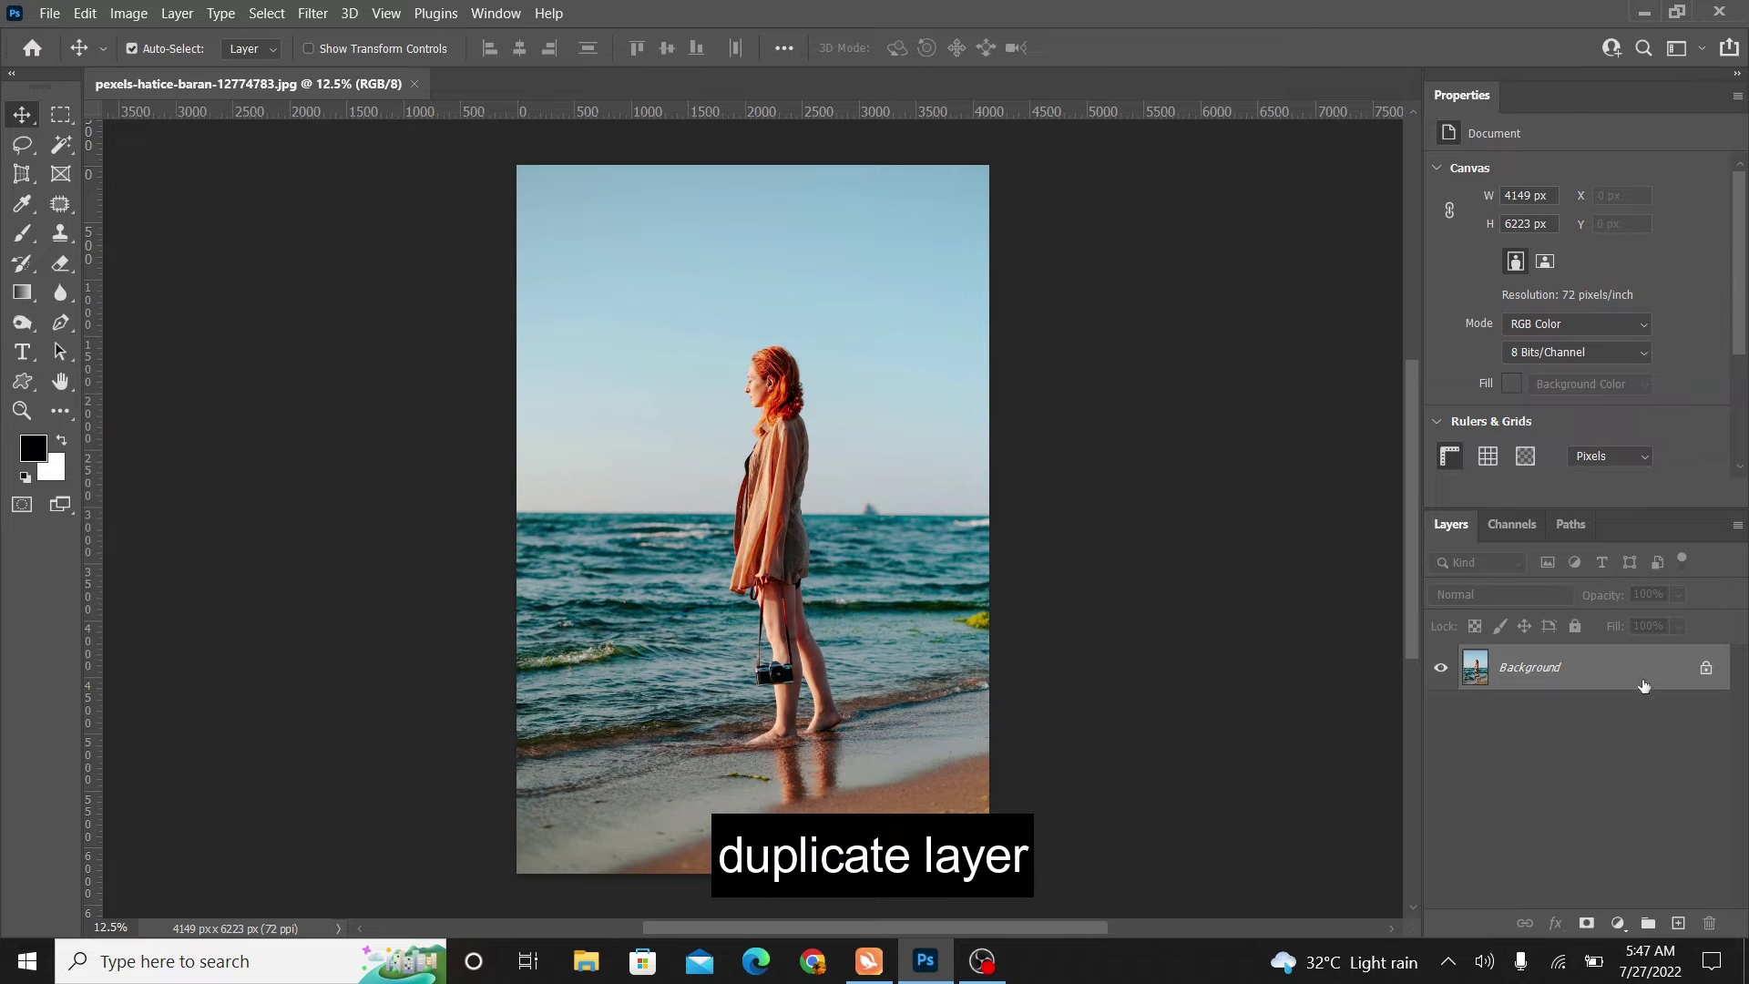
Step: Duplicate the beach photo's Background layer and select the standing woman with Select Subject
left_click_drag(1644, 685, 1680, 923)
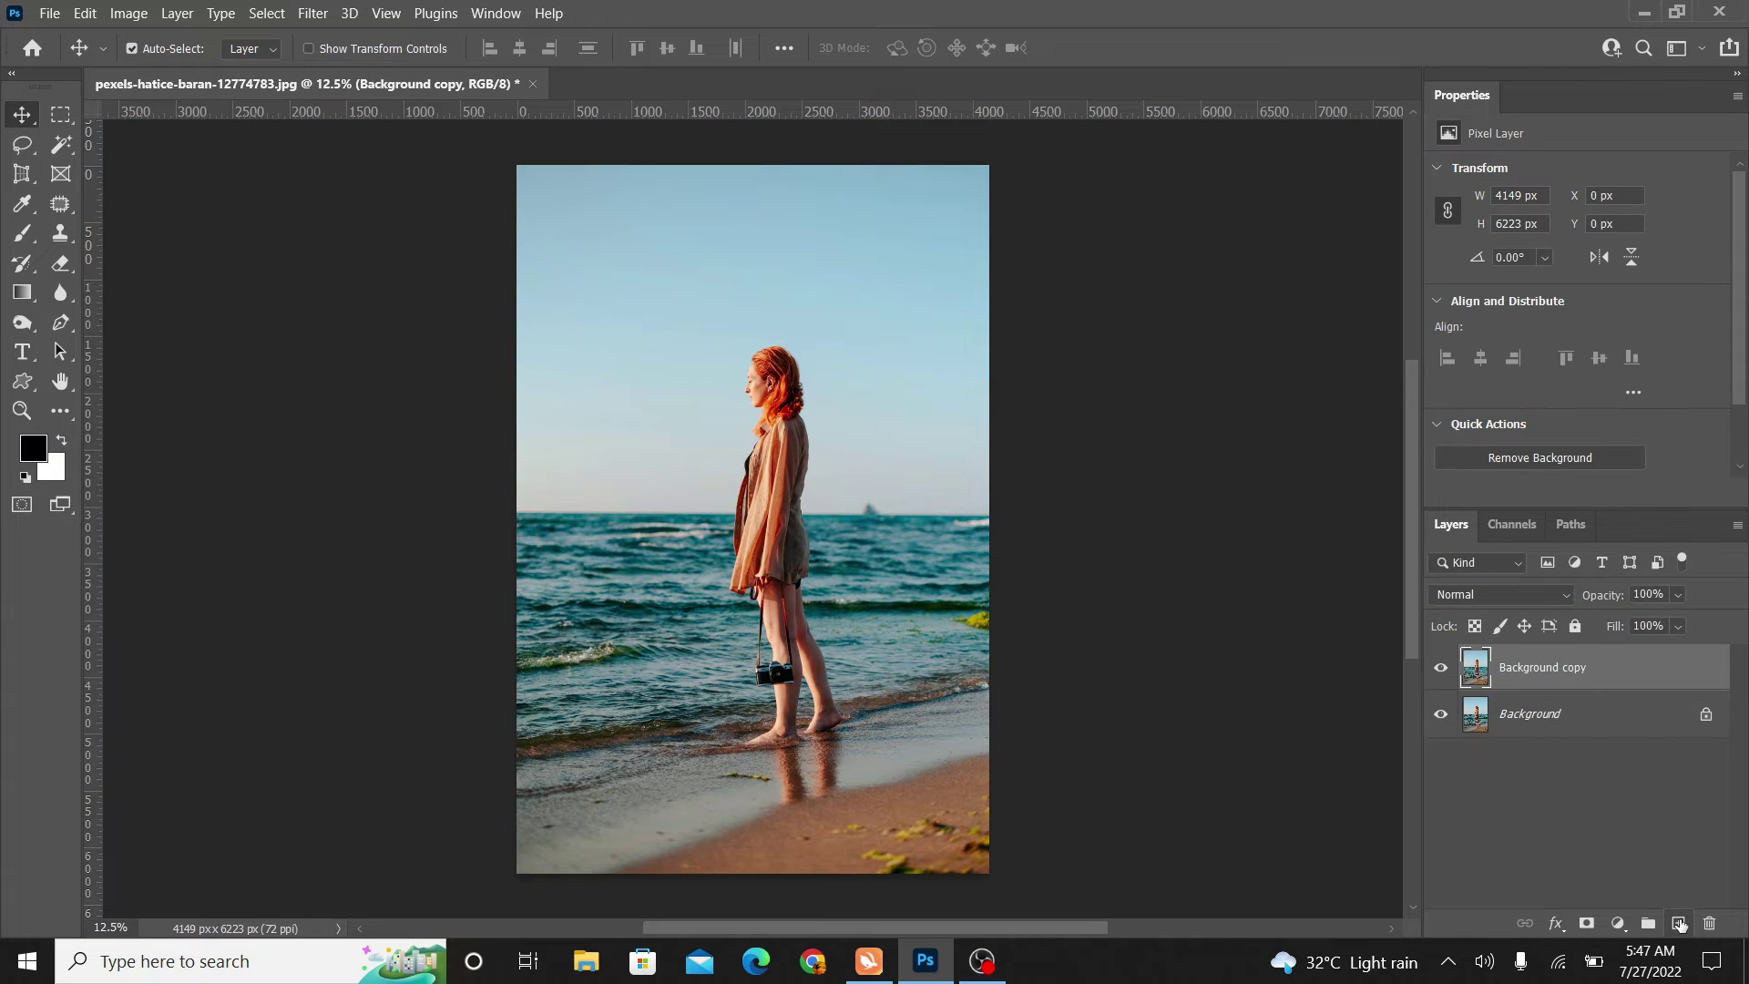
left_click(267, 12)
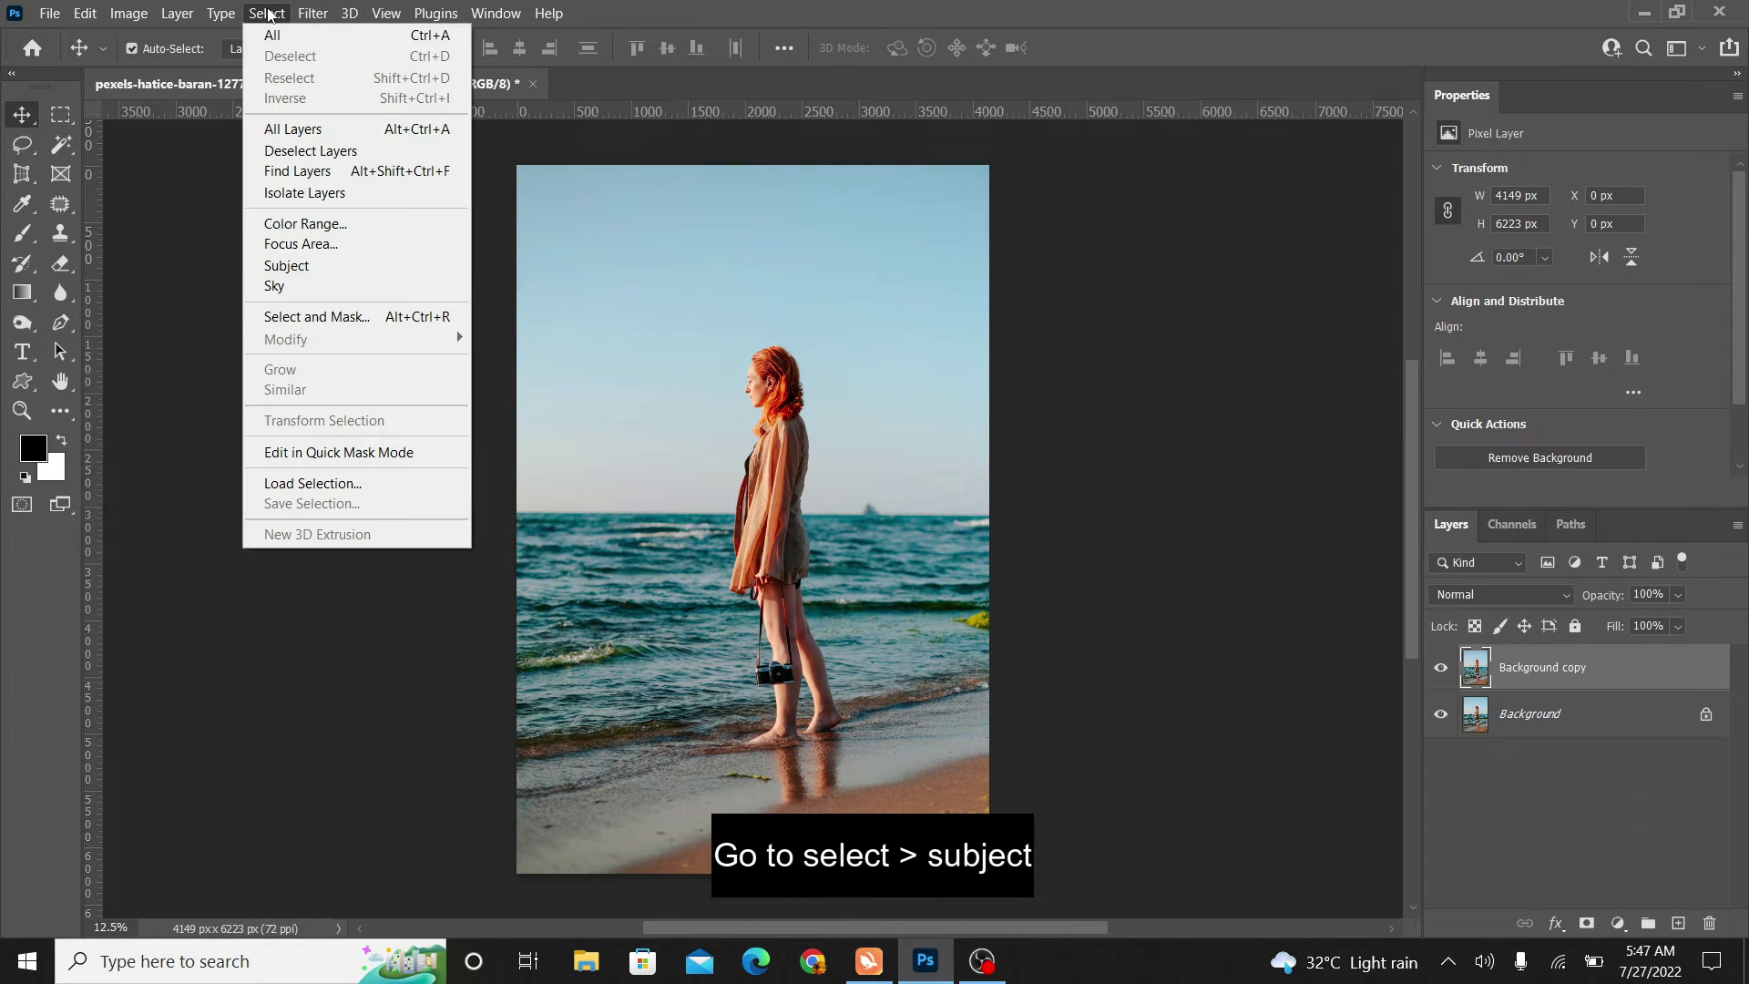
left_click(350, 267)
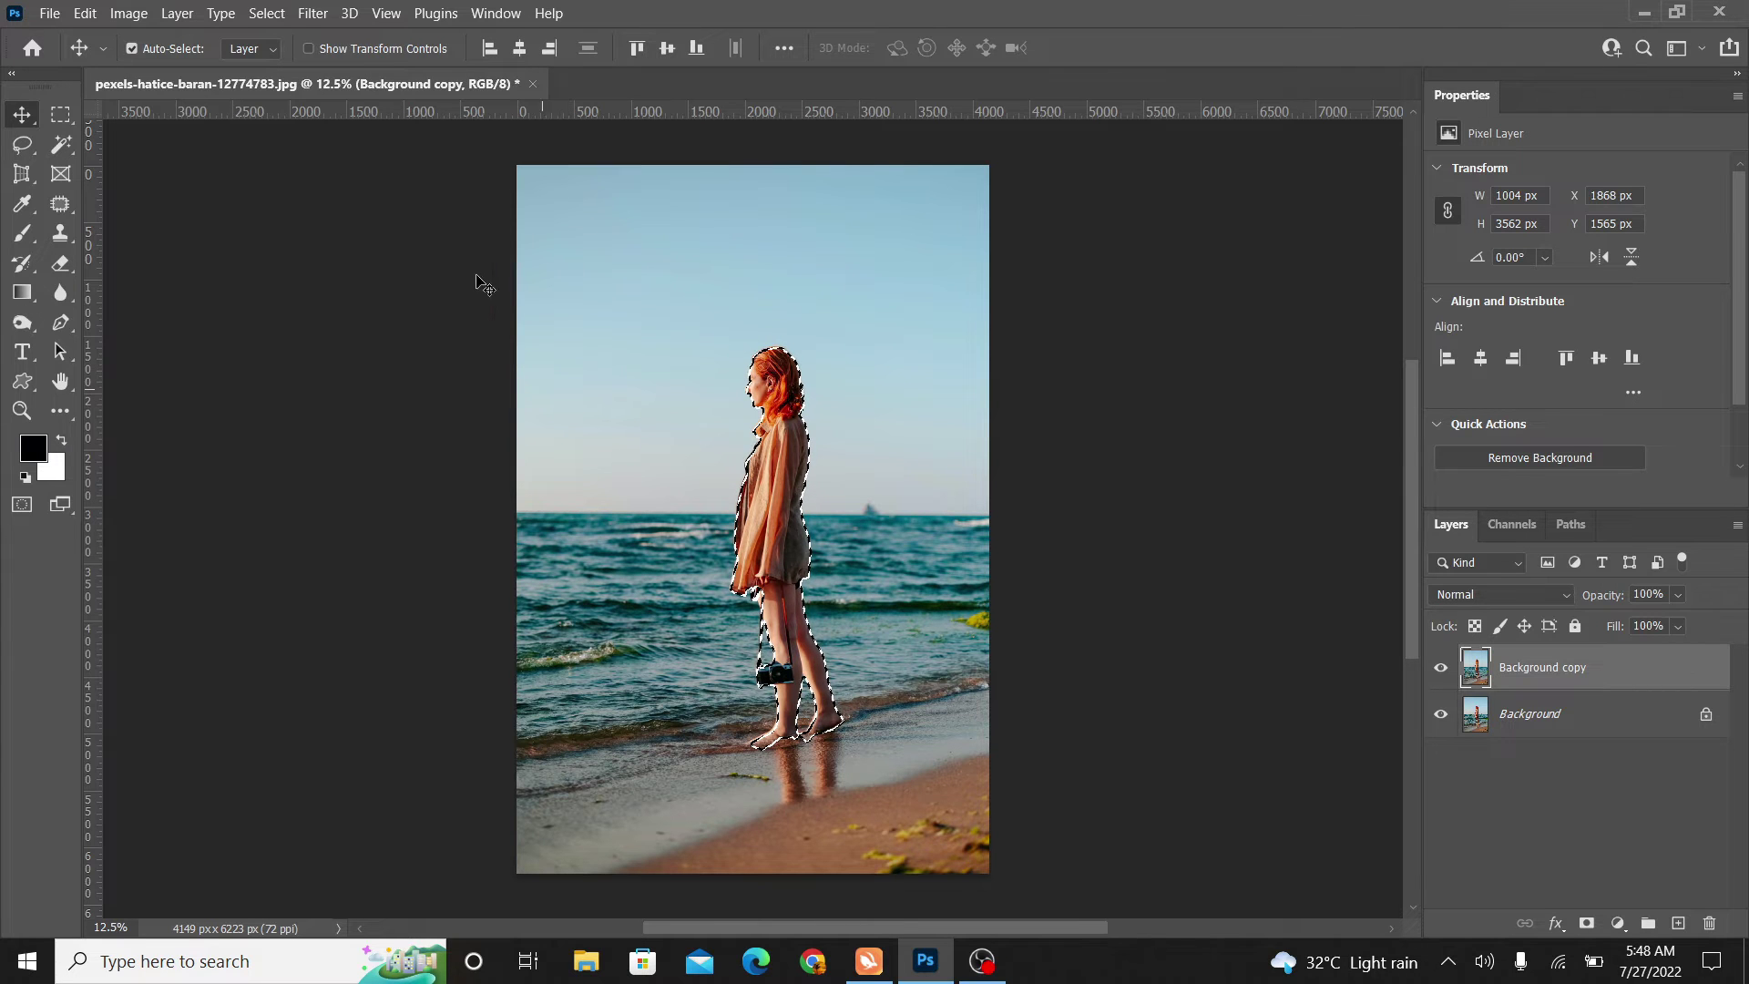
Step: Expand the selection around the woman by 50 pixels
left_click(265, 13)
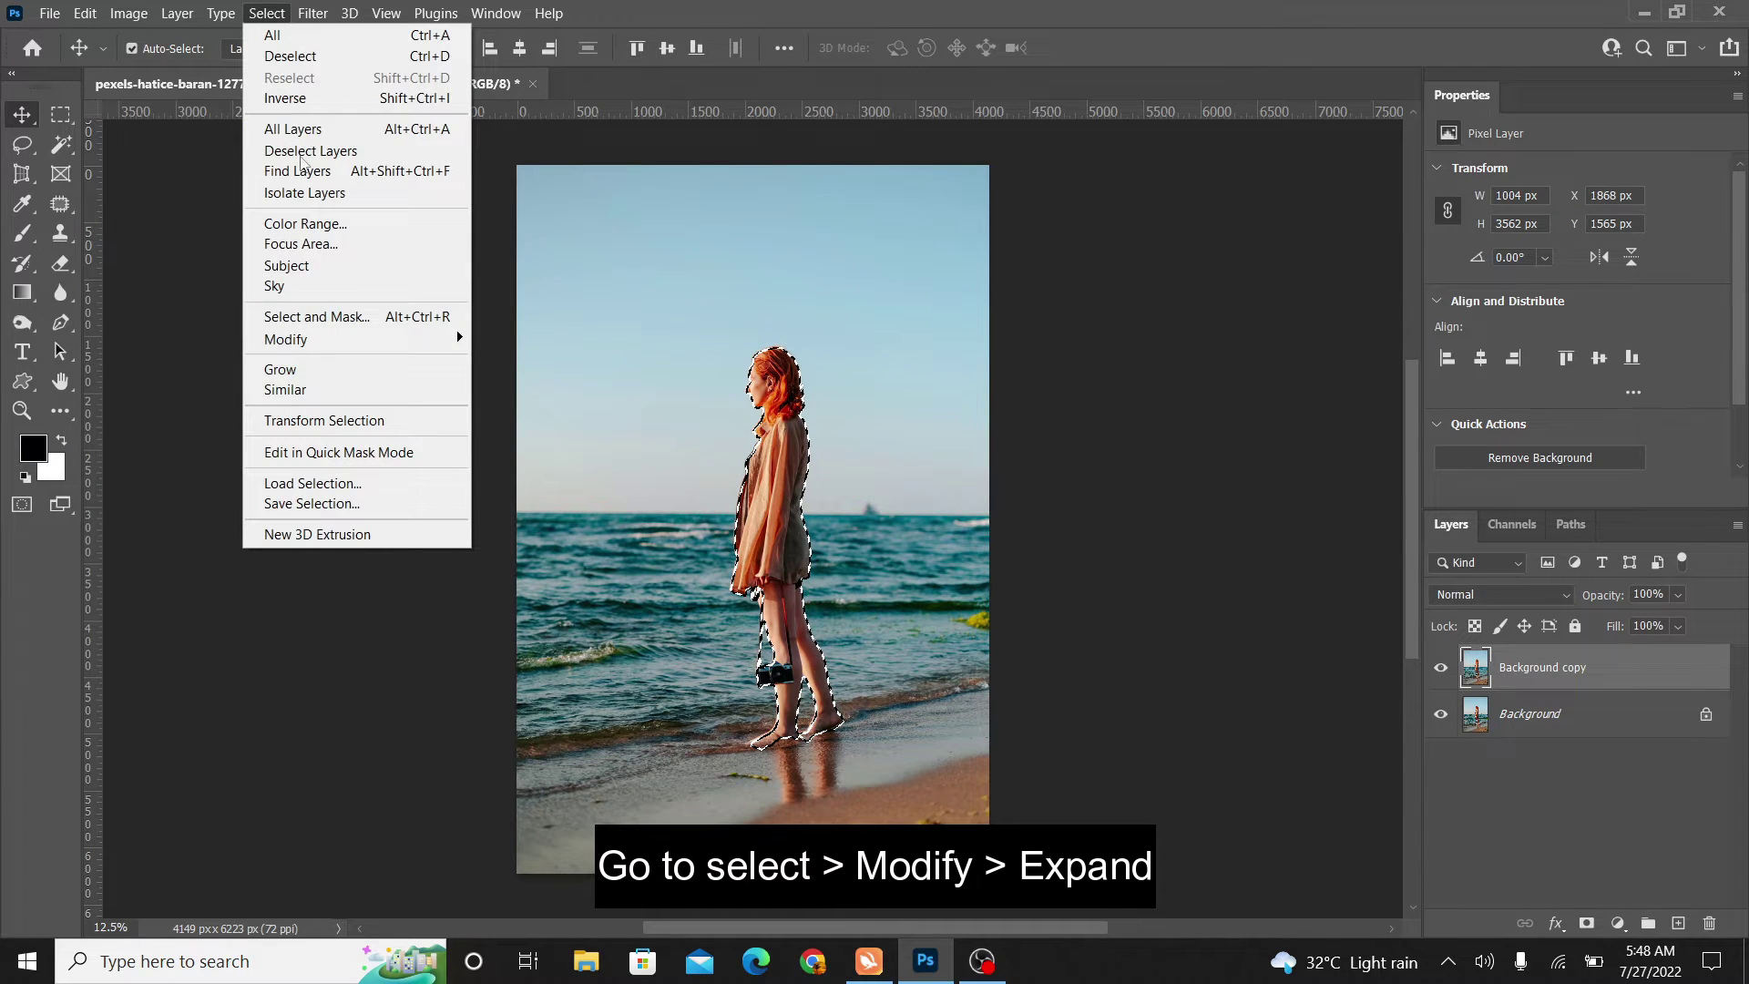
mouse_move(398, 346)
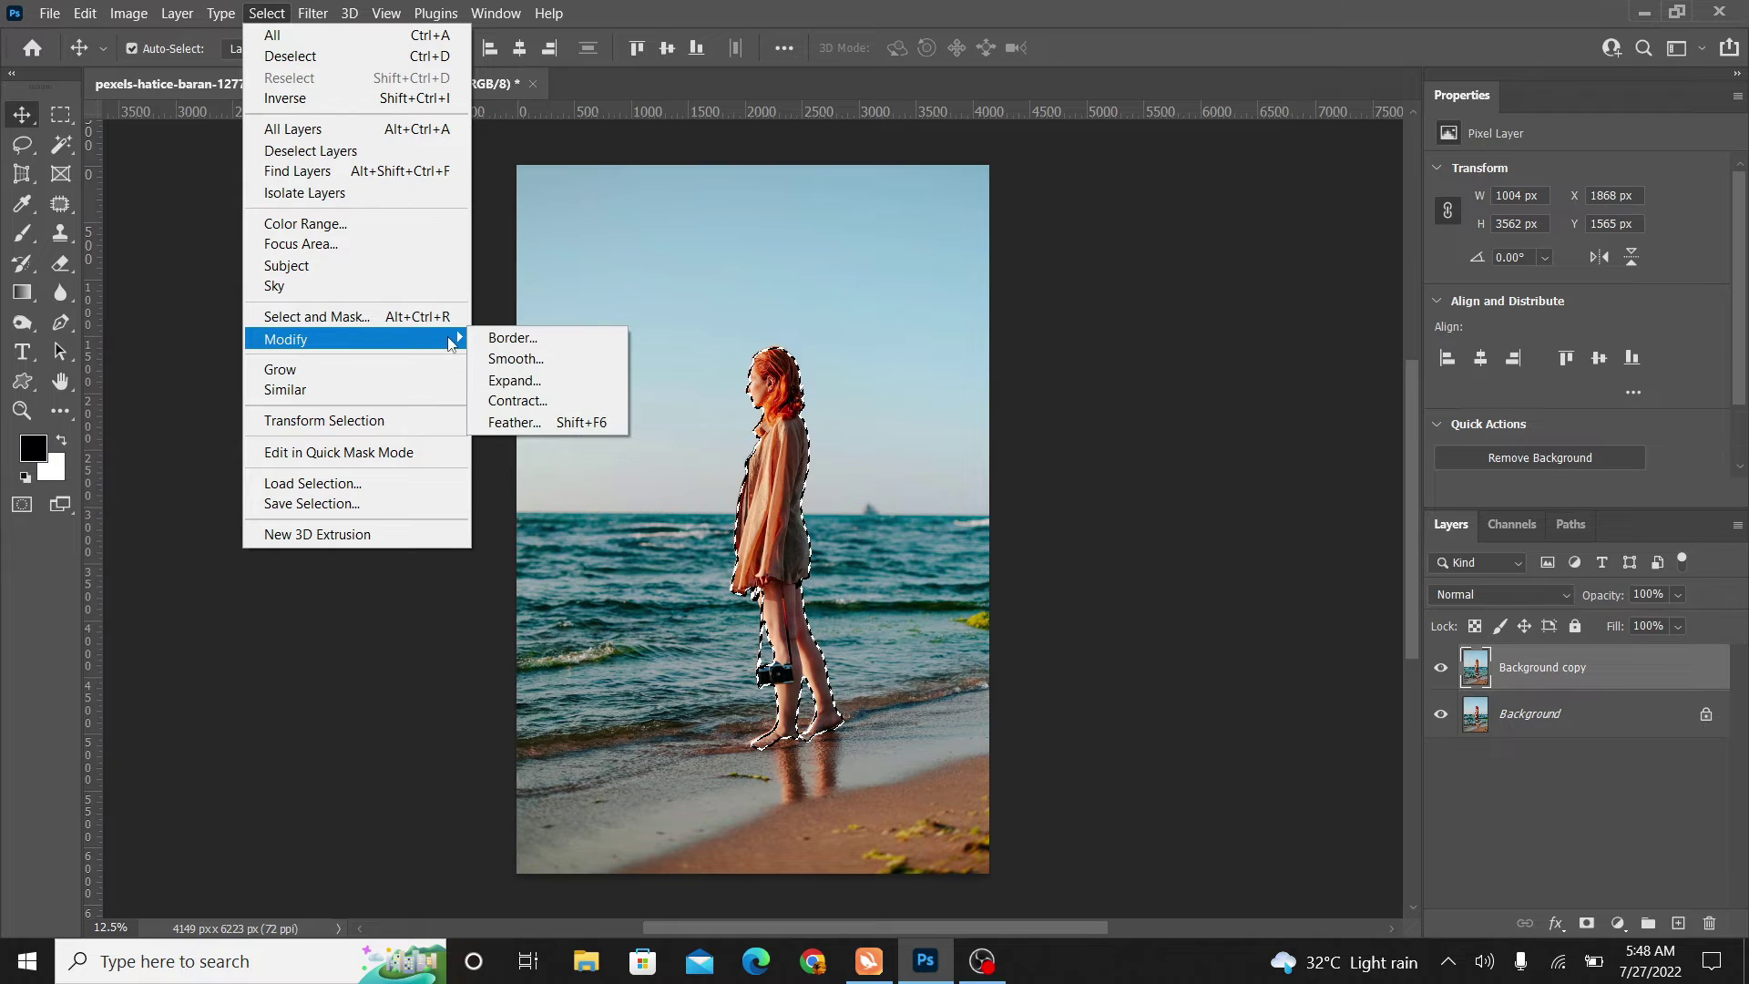
left_click(513, 379)
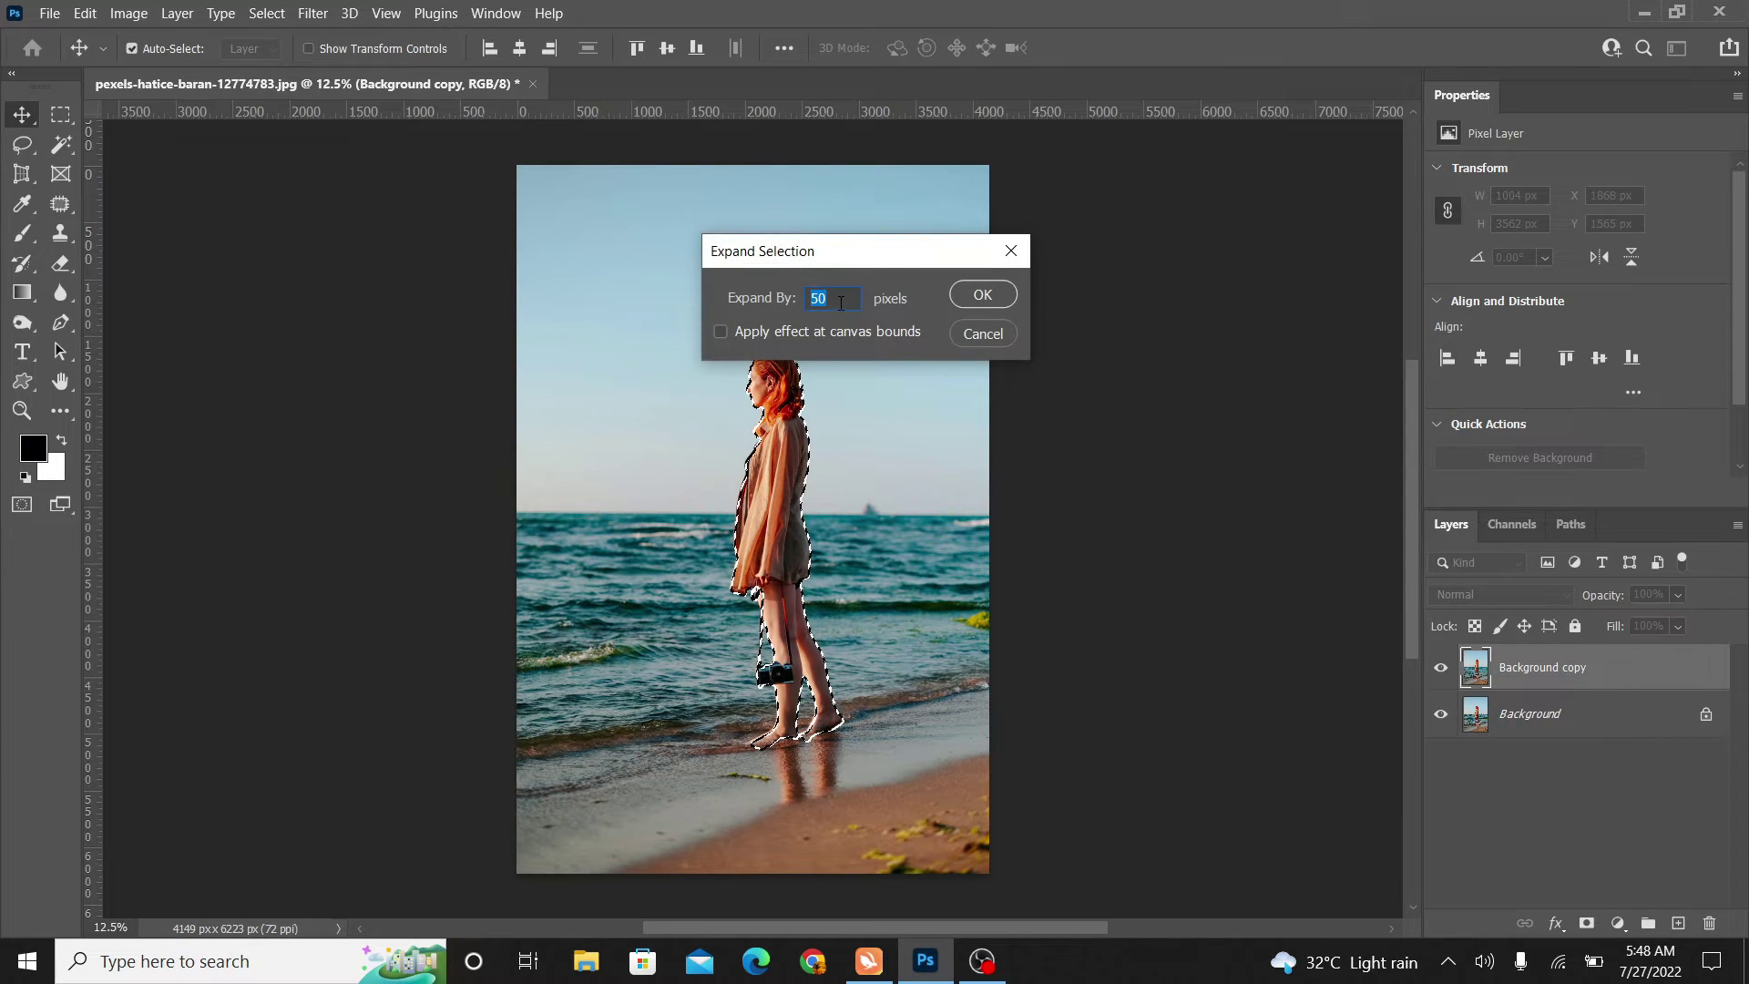
left_click(980, 293)
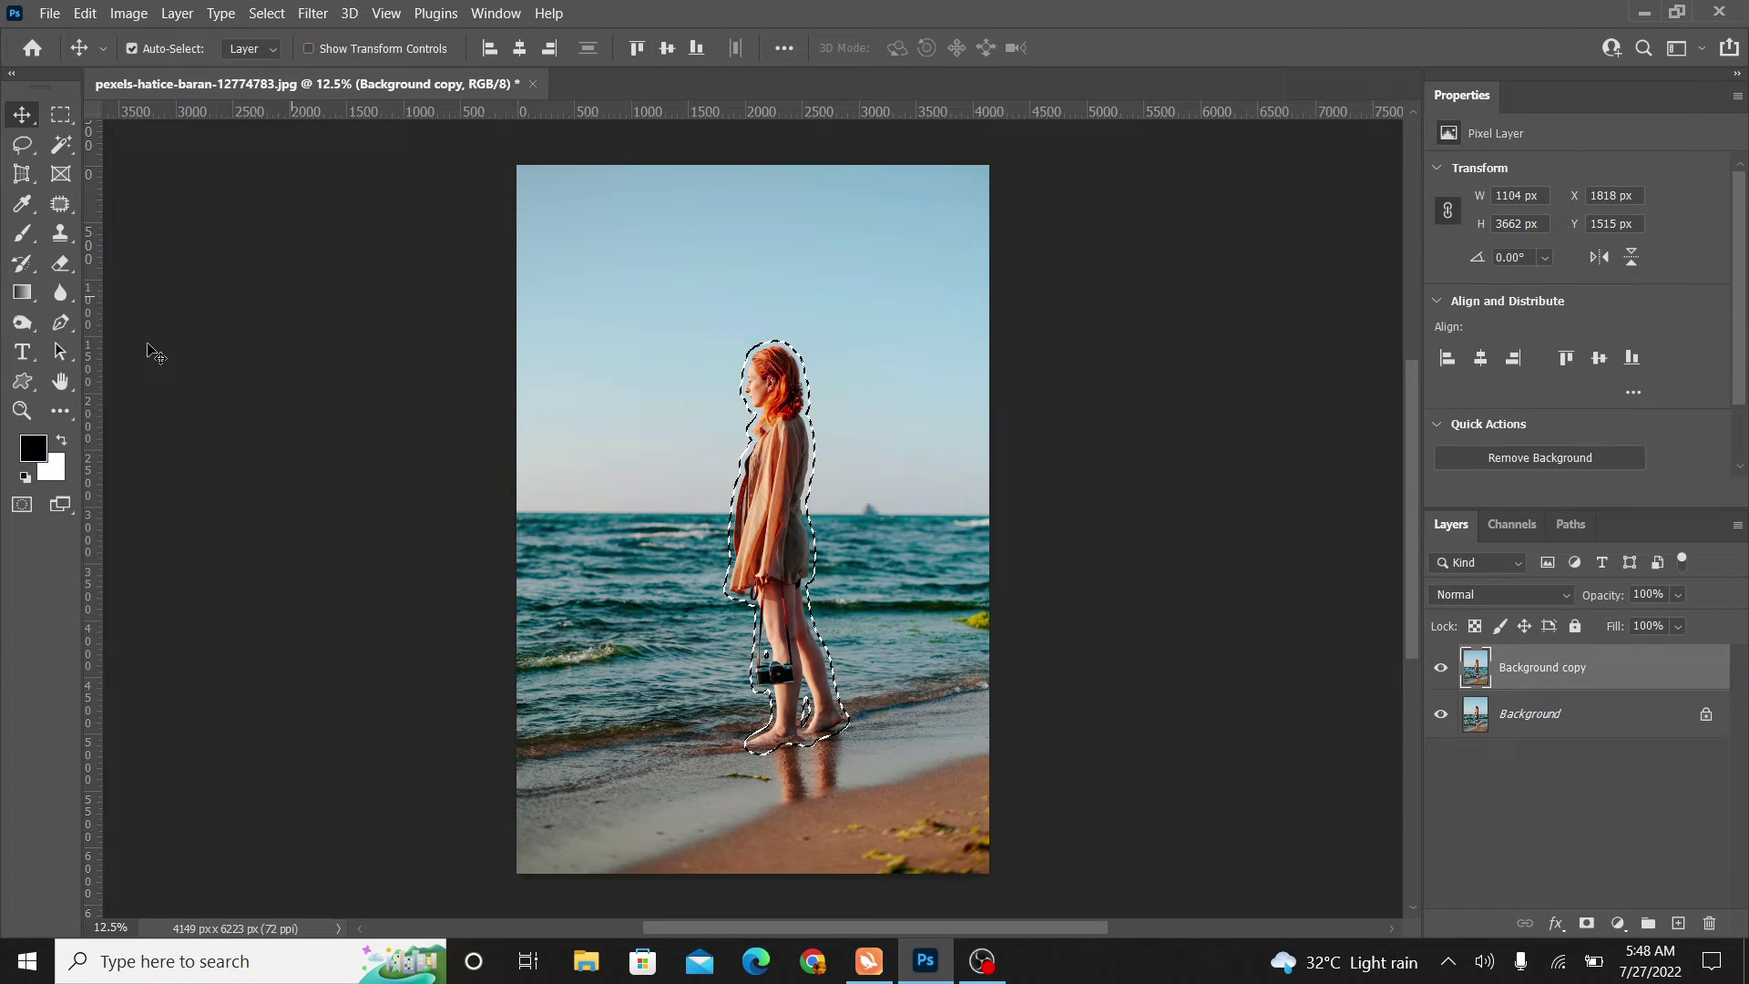
Step: Add the woman's reflection on the wet sand below her feet to the selection with the Lasso tool
left_click(22, 410)
left_click_drag(809, 736, 858, 704)
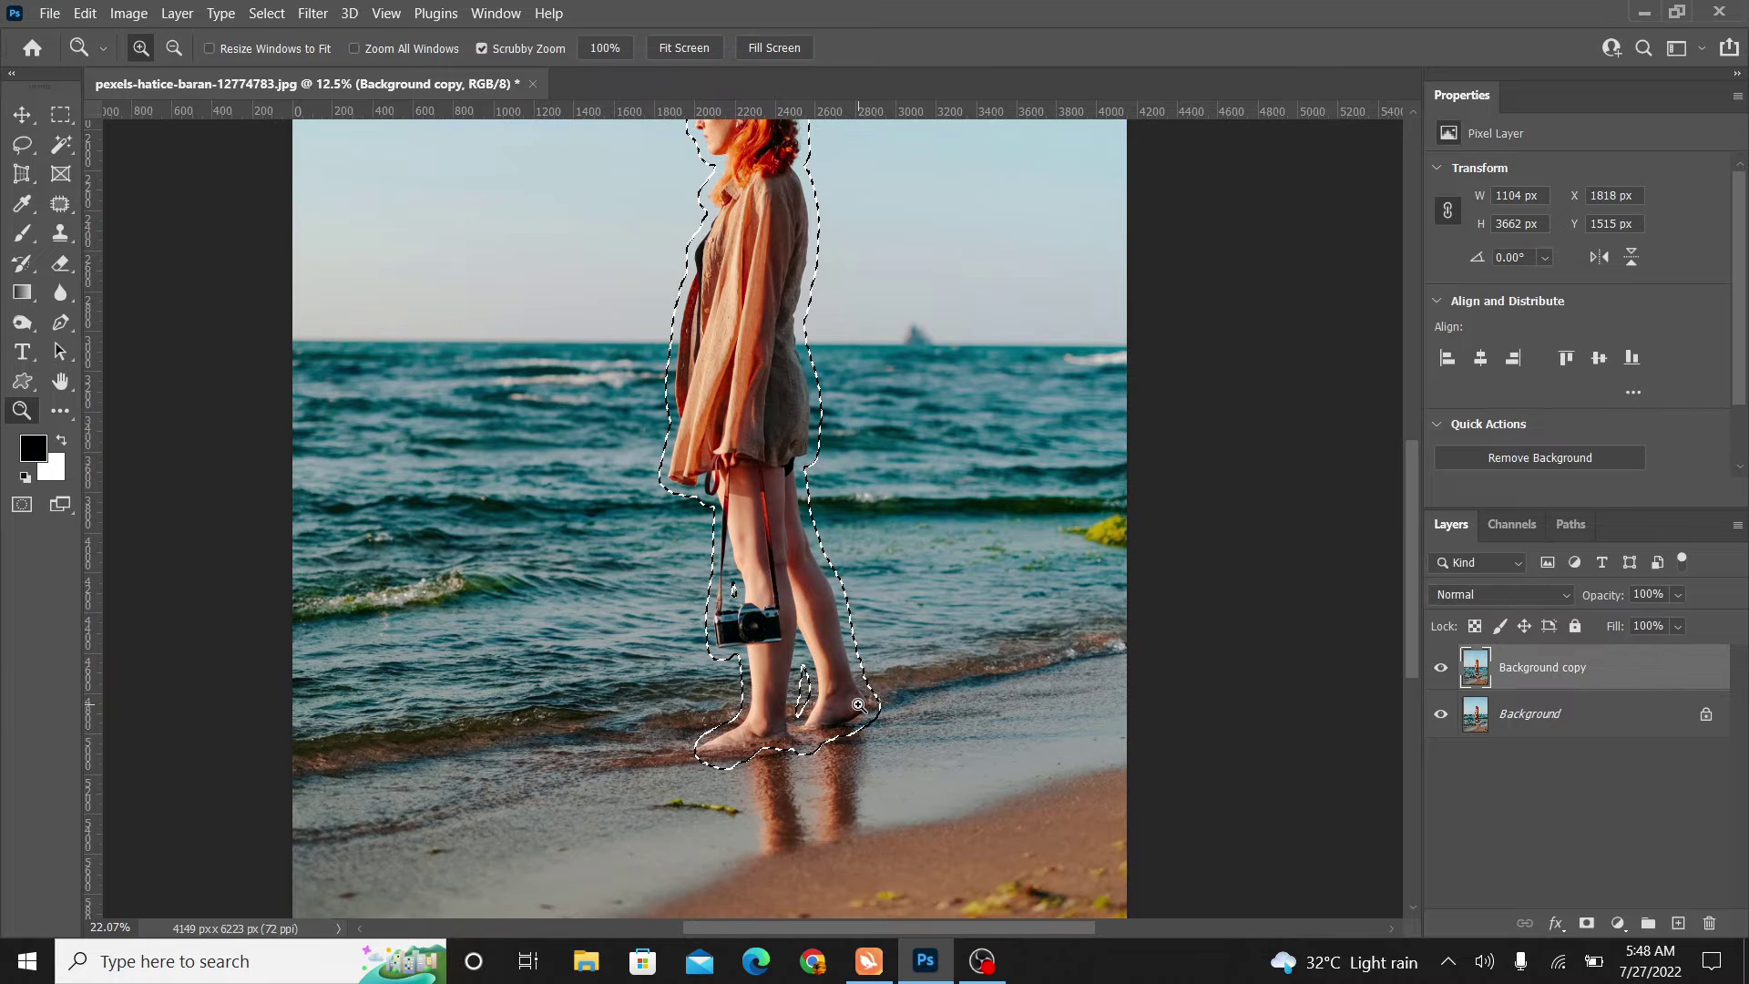
left_click(23, 144)
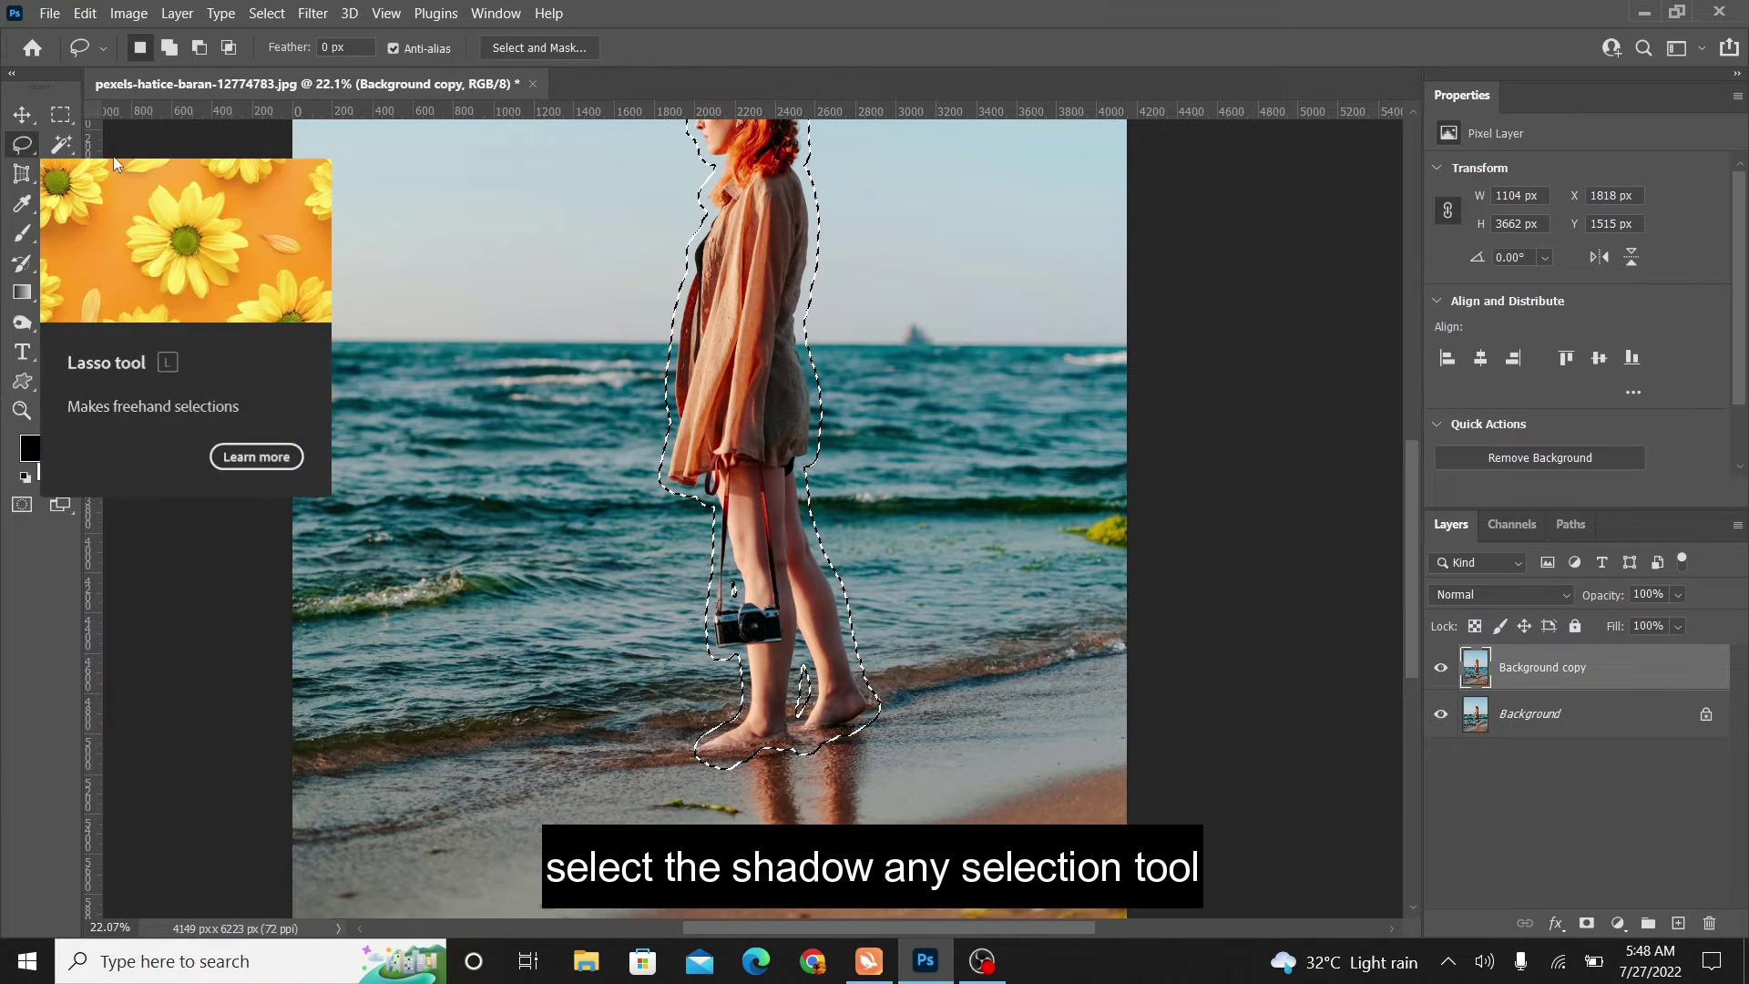
left_click(169, 48)
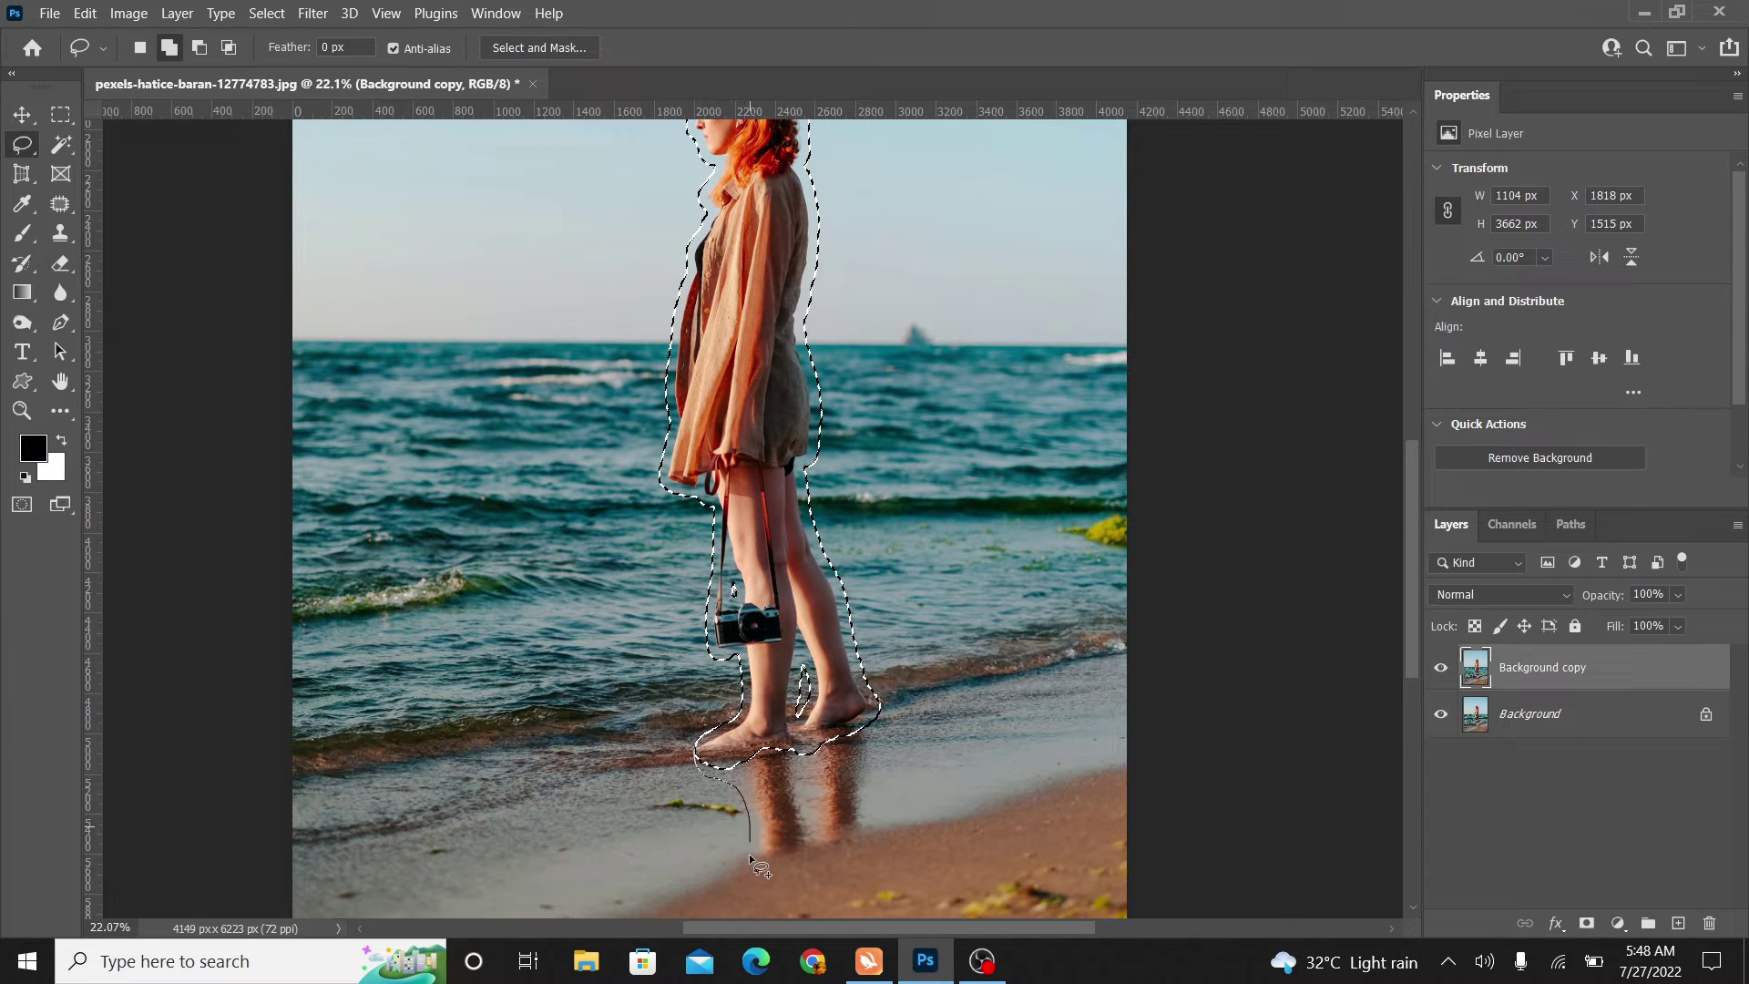
mouse_move(766, 874)
left_mouse_down()
mouse_move(842, 870)
mouse_move(880, 833)
left_mouse_up()
left_click_drag(873, 704, 708, 749)
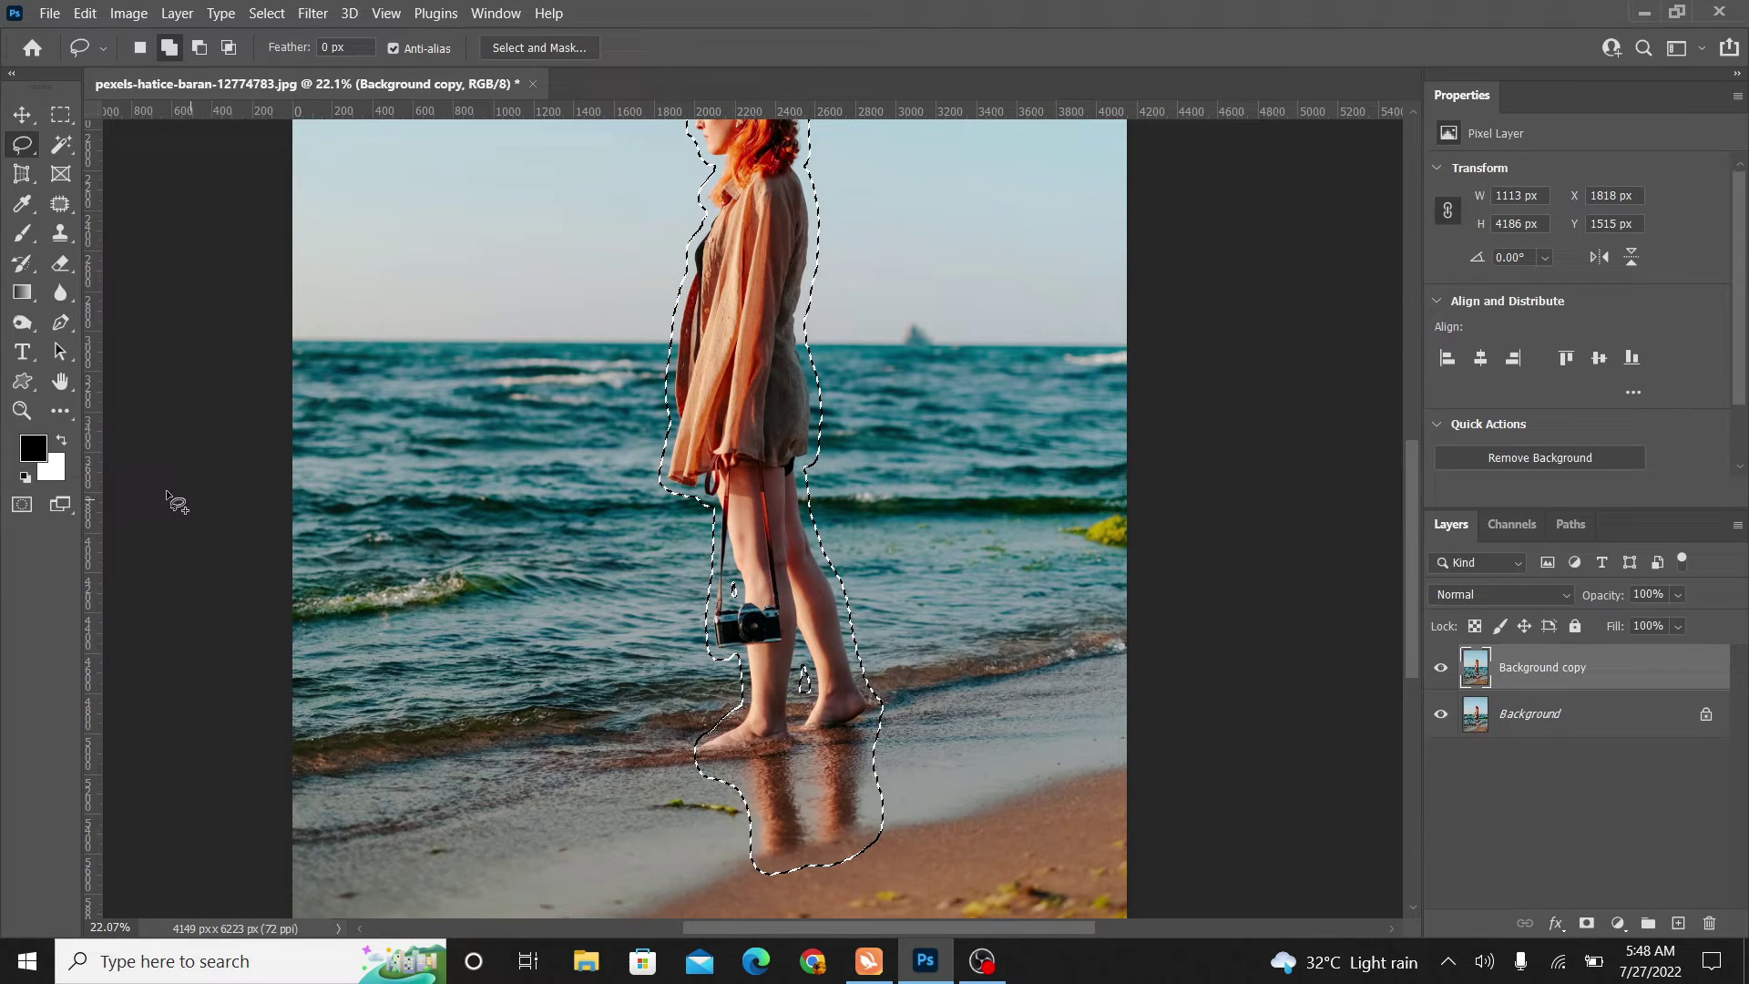
Step: Fill the selected woman and reflection with Content-Aware contents and deselect
double_click(60, 384)
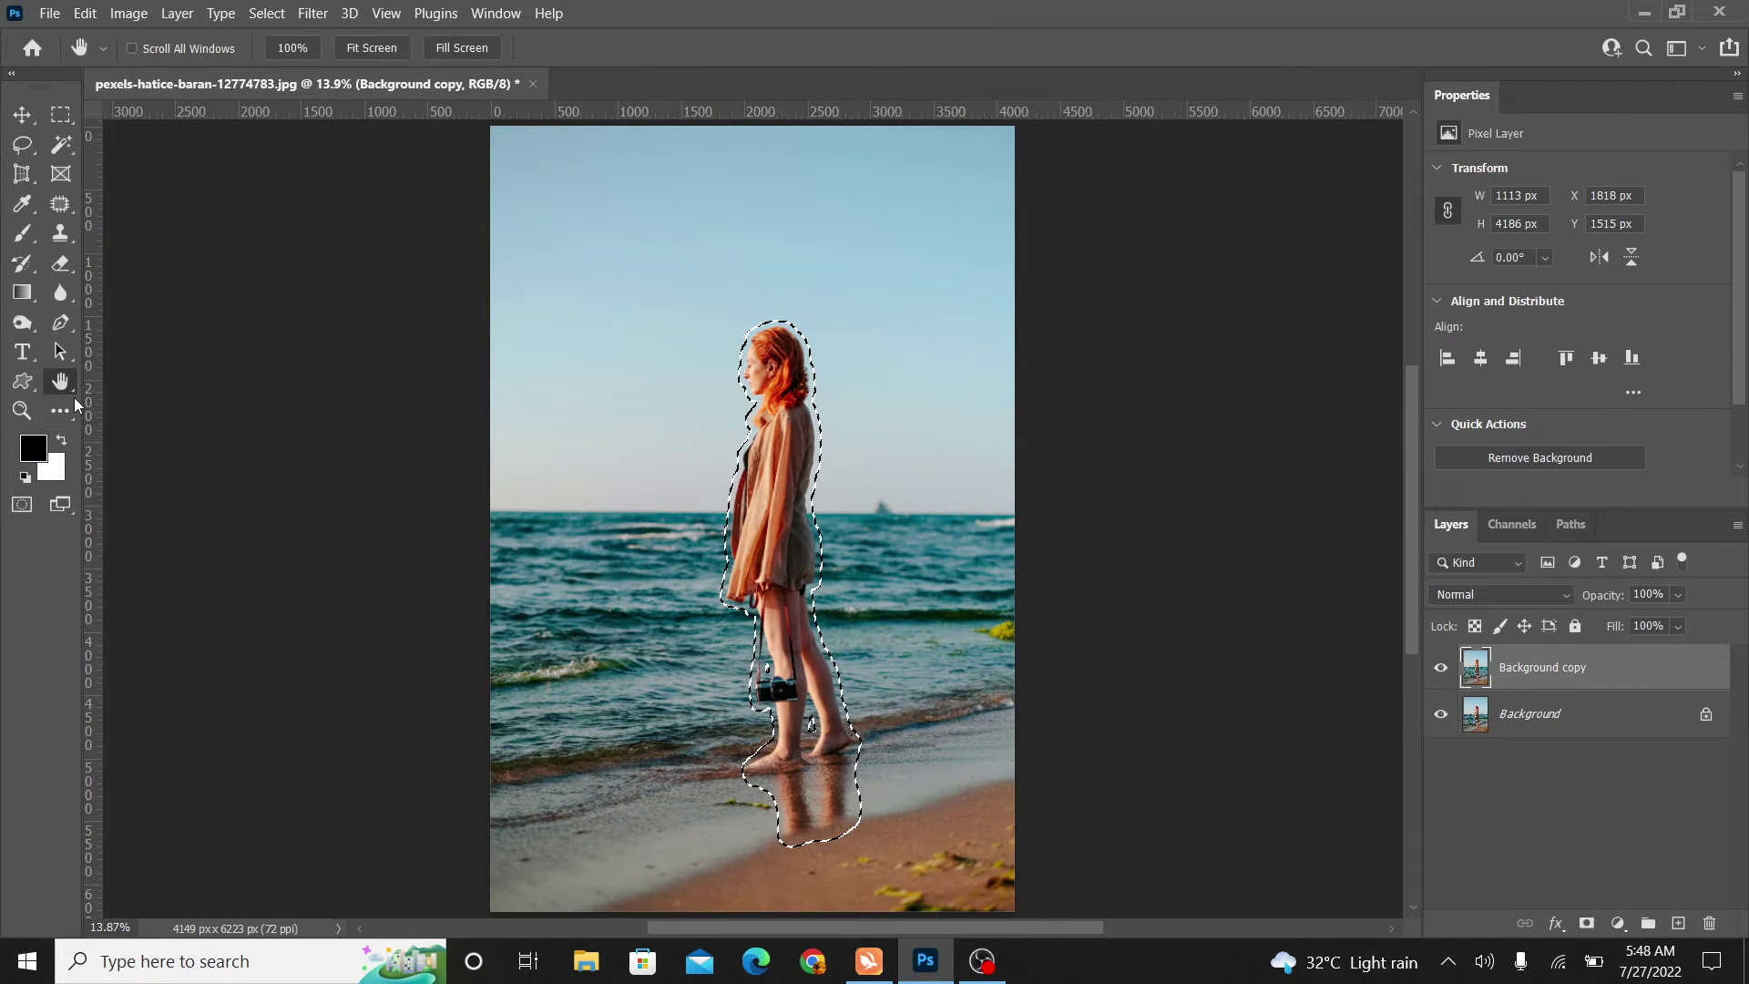
left_click(83, 15)
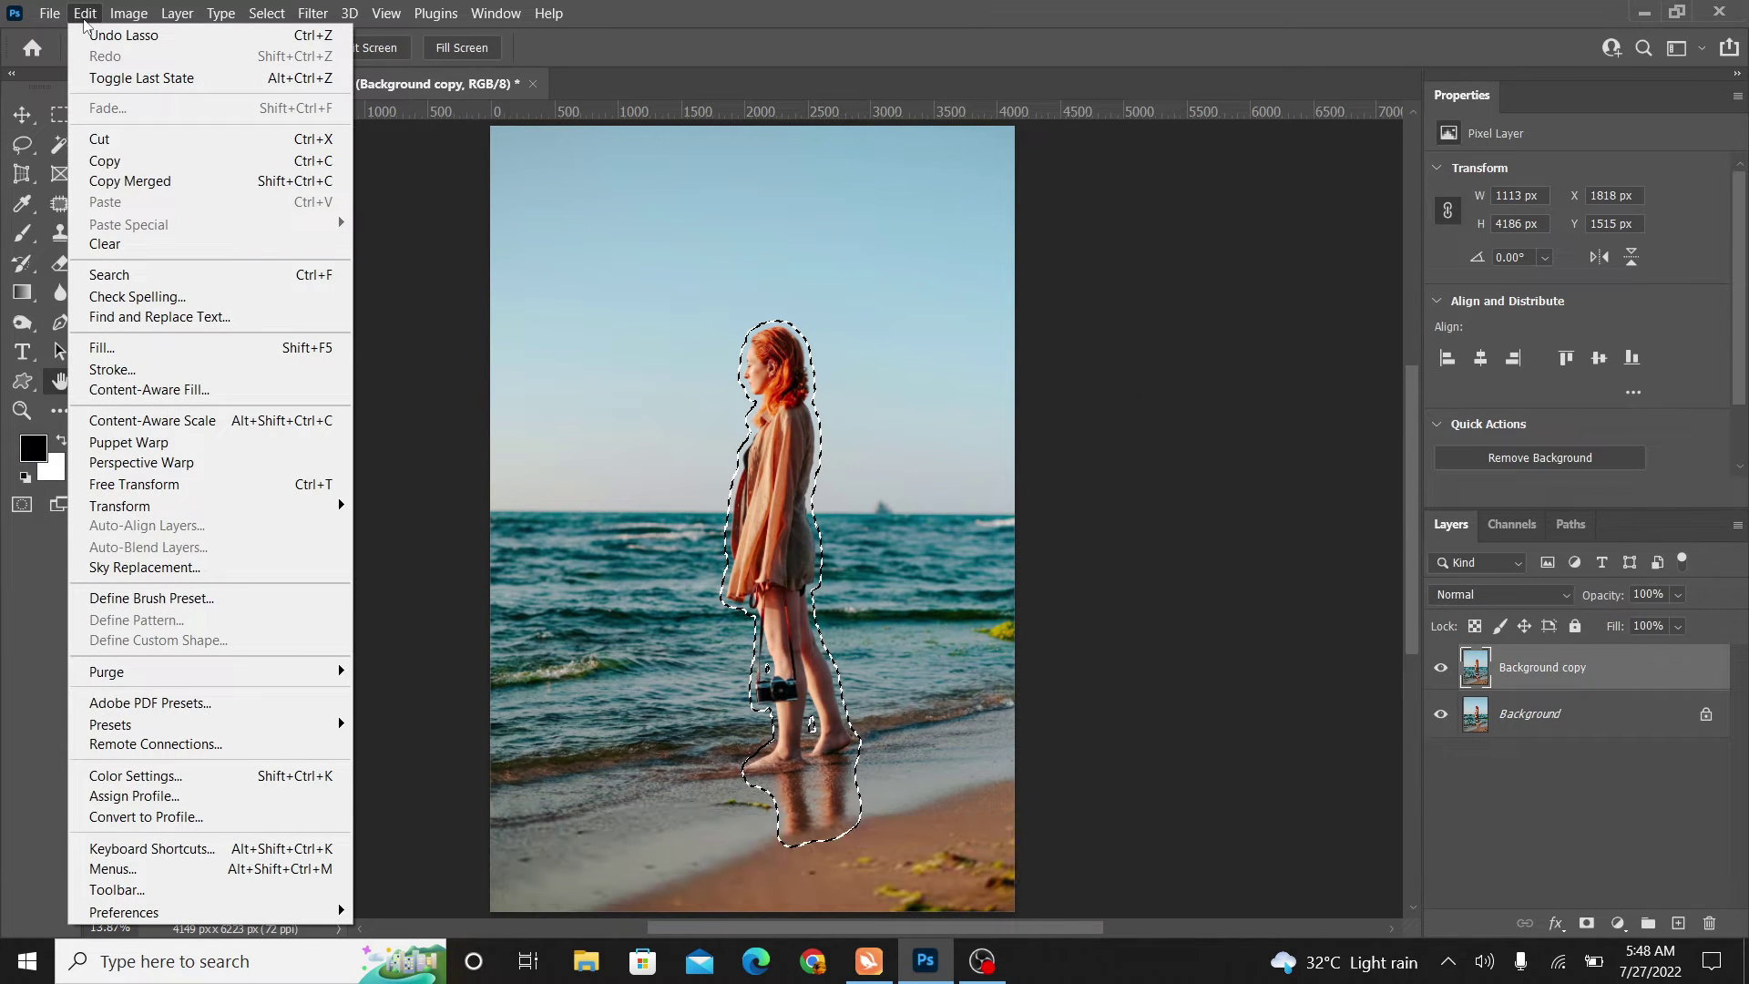
left_click(161, 347)
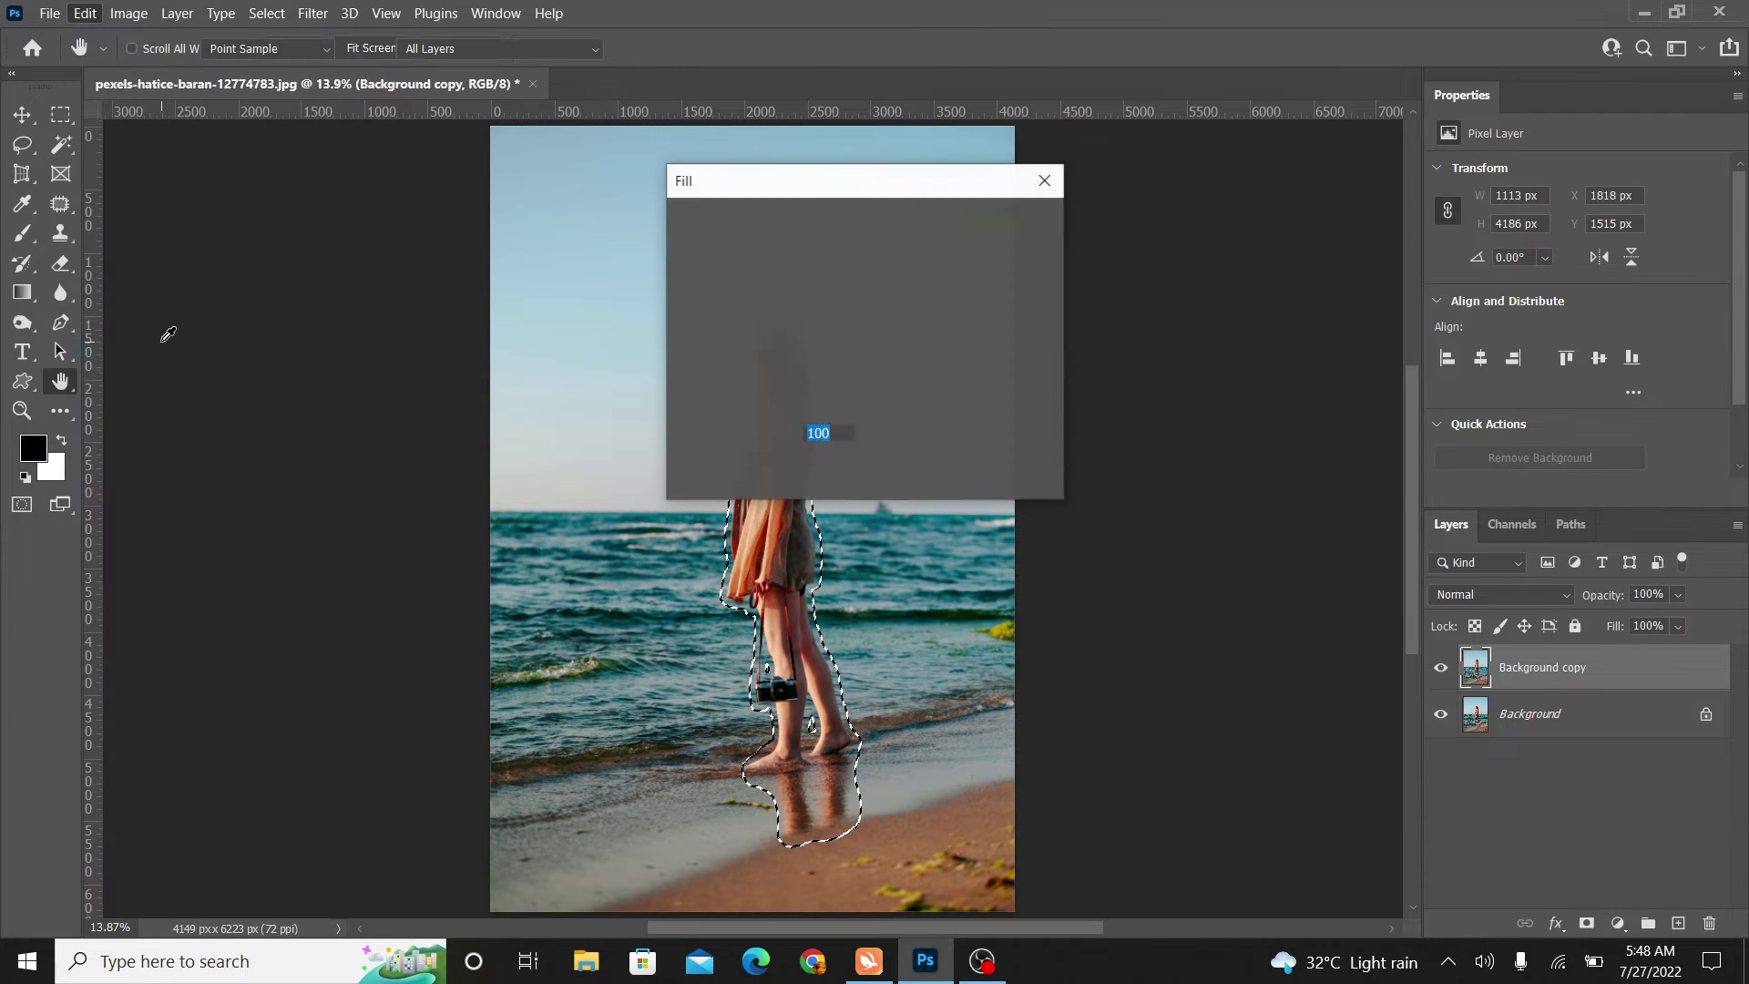
left_click(923, 223)
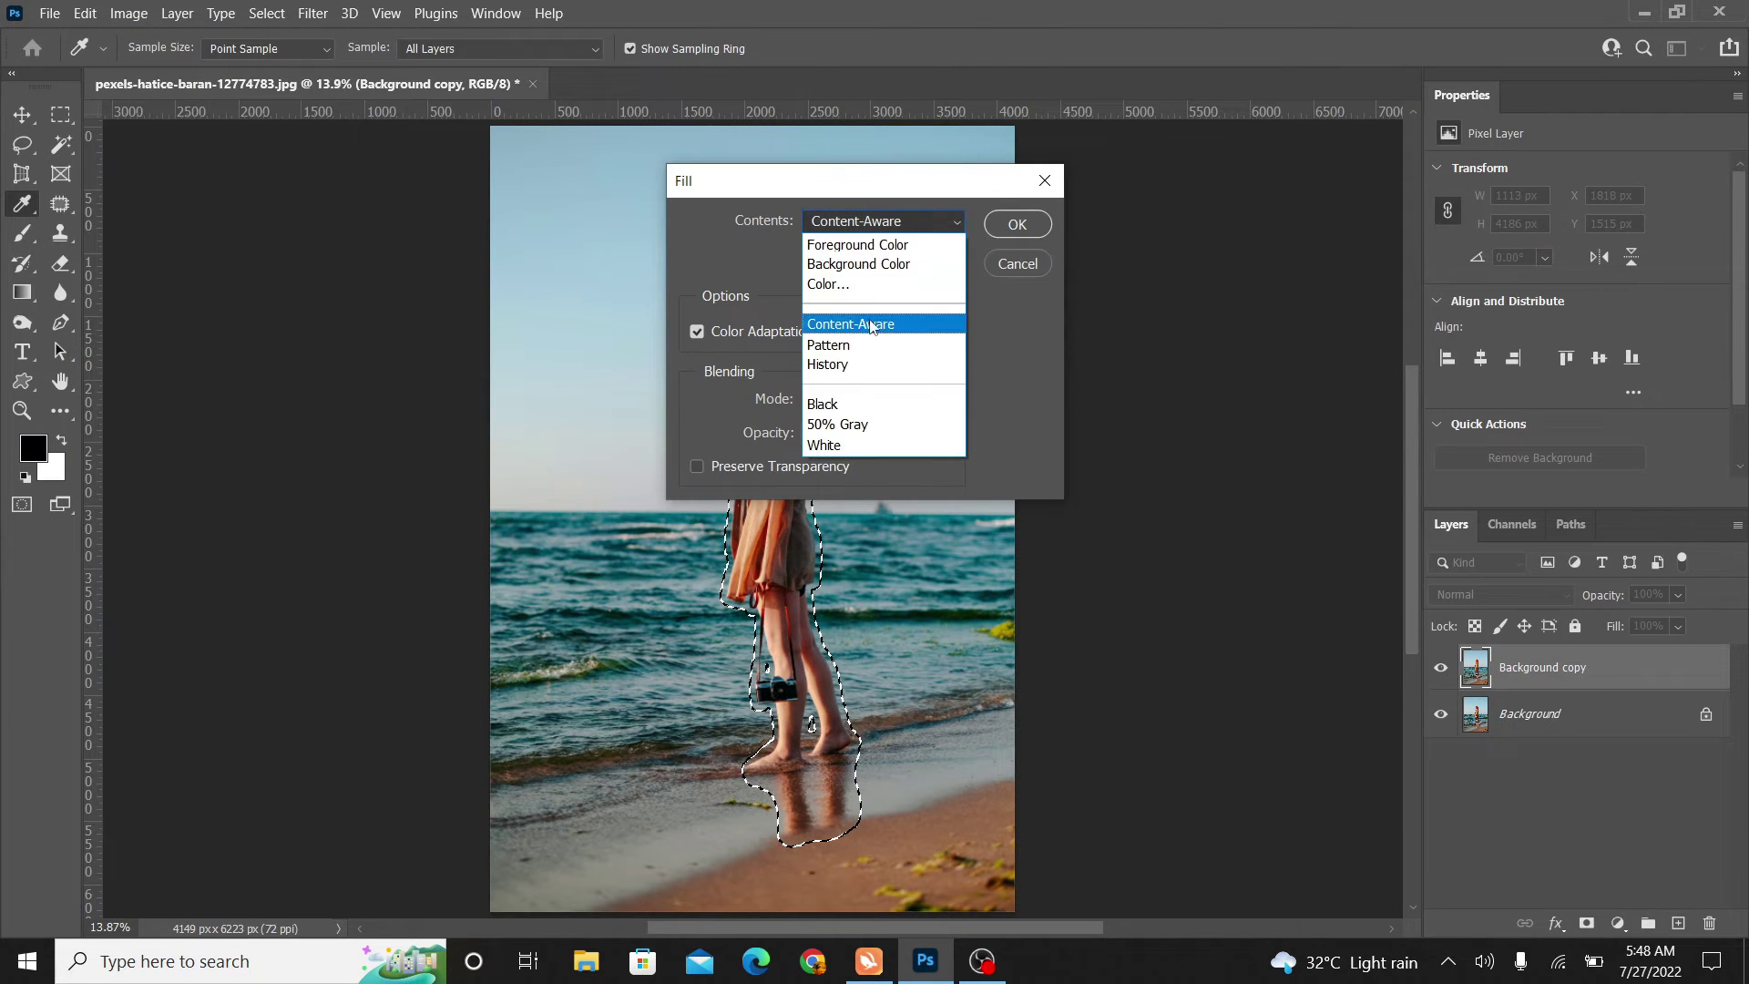
left_click(928, 335)
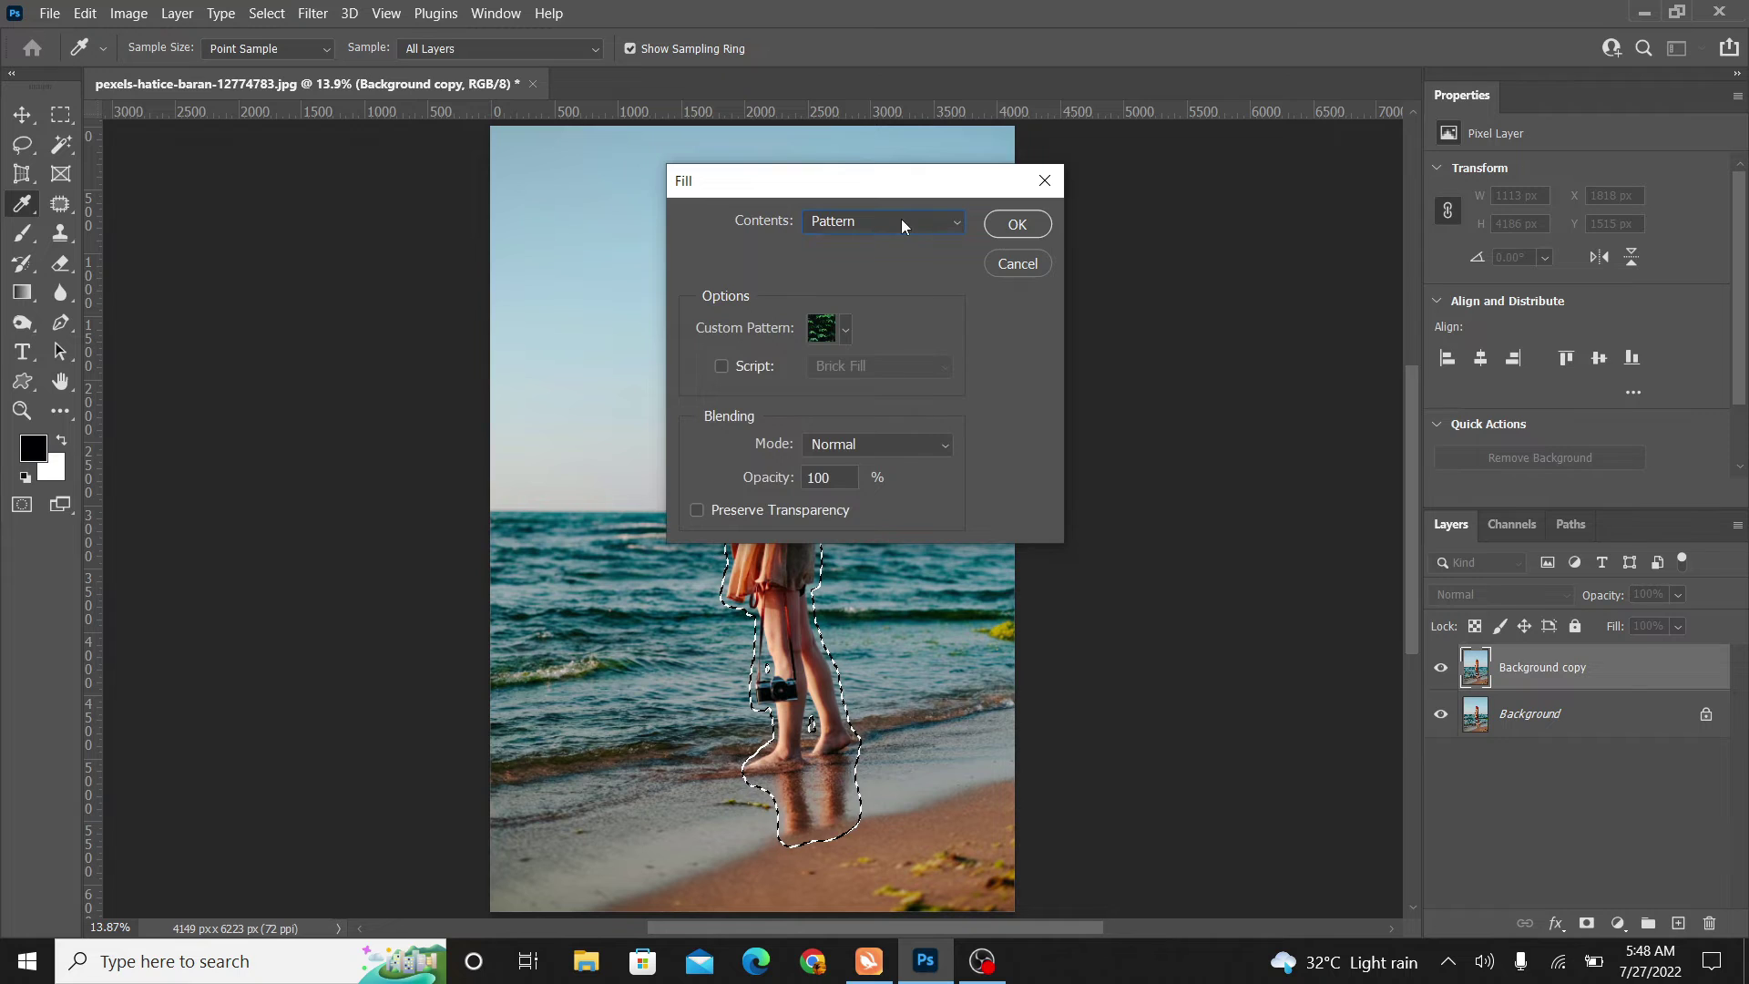
left_click(900, 221)
left_click(891, 325)
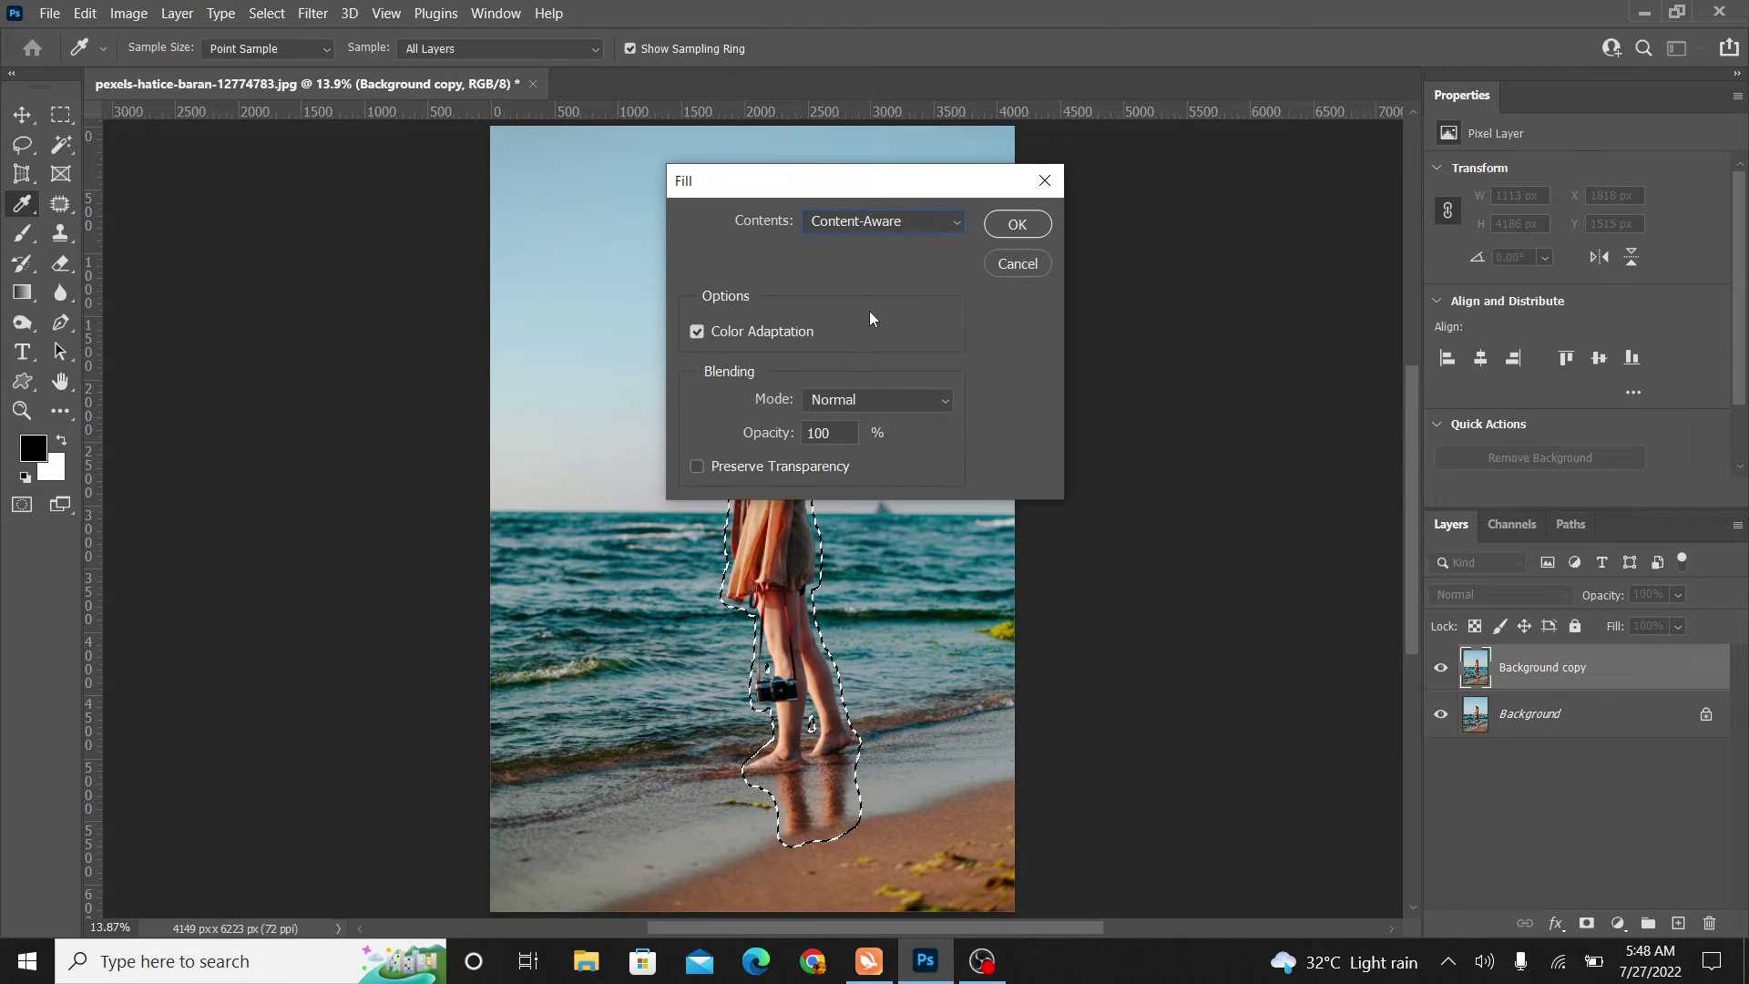
left_click(1012, 224)
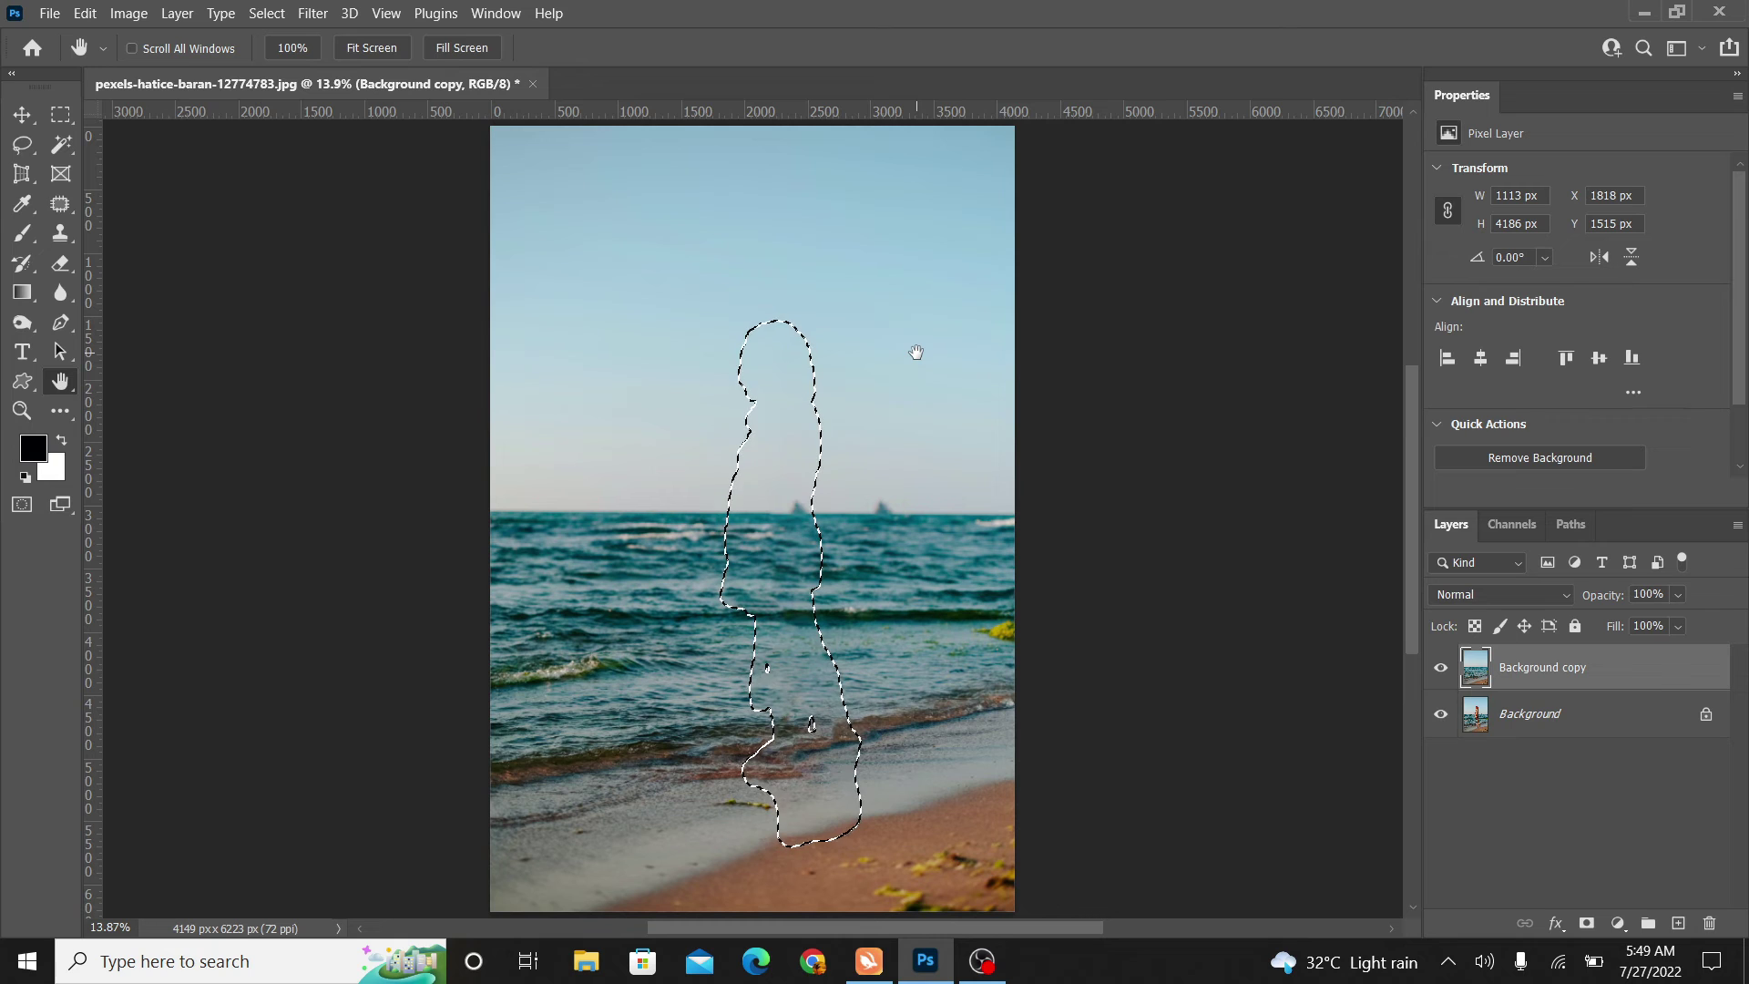
key("ctrl+d")
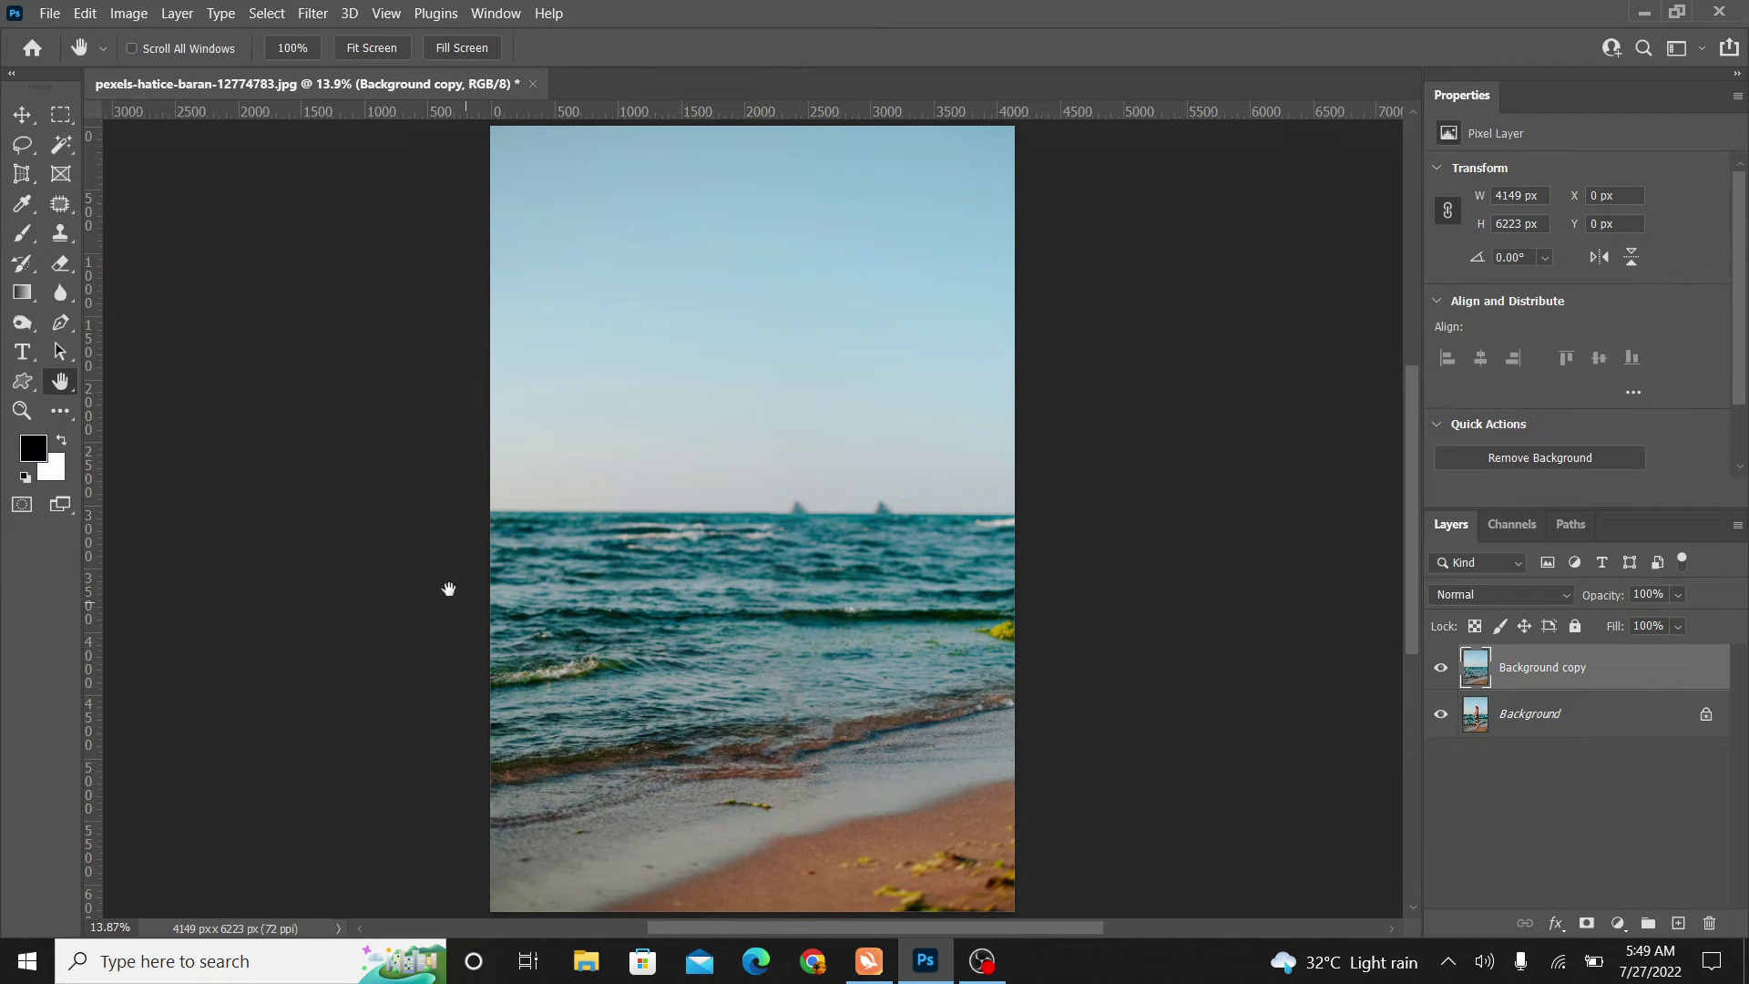
Step: Outline the duplicated boat on the horizon, where the woman stood, with a triangular Polygonal Lasso selection
left_click(28, 413)
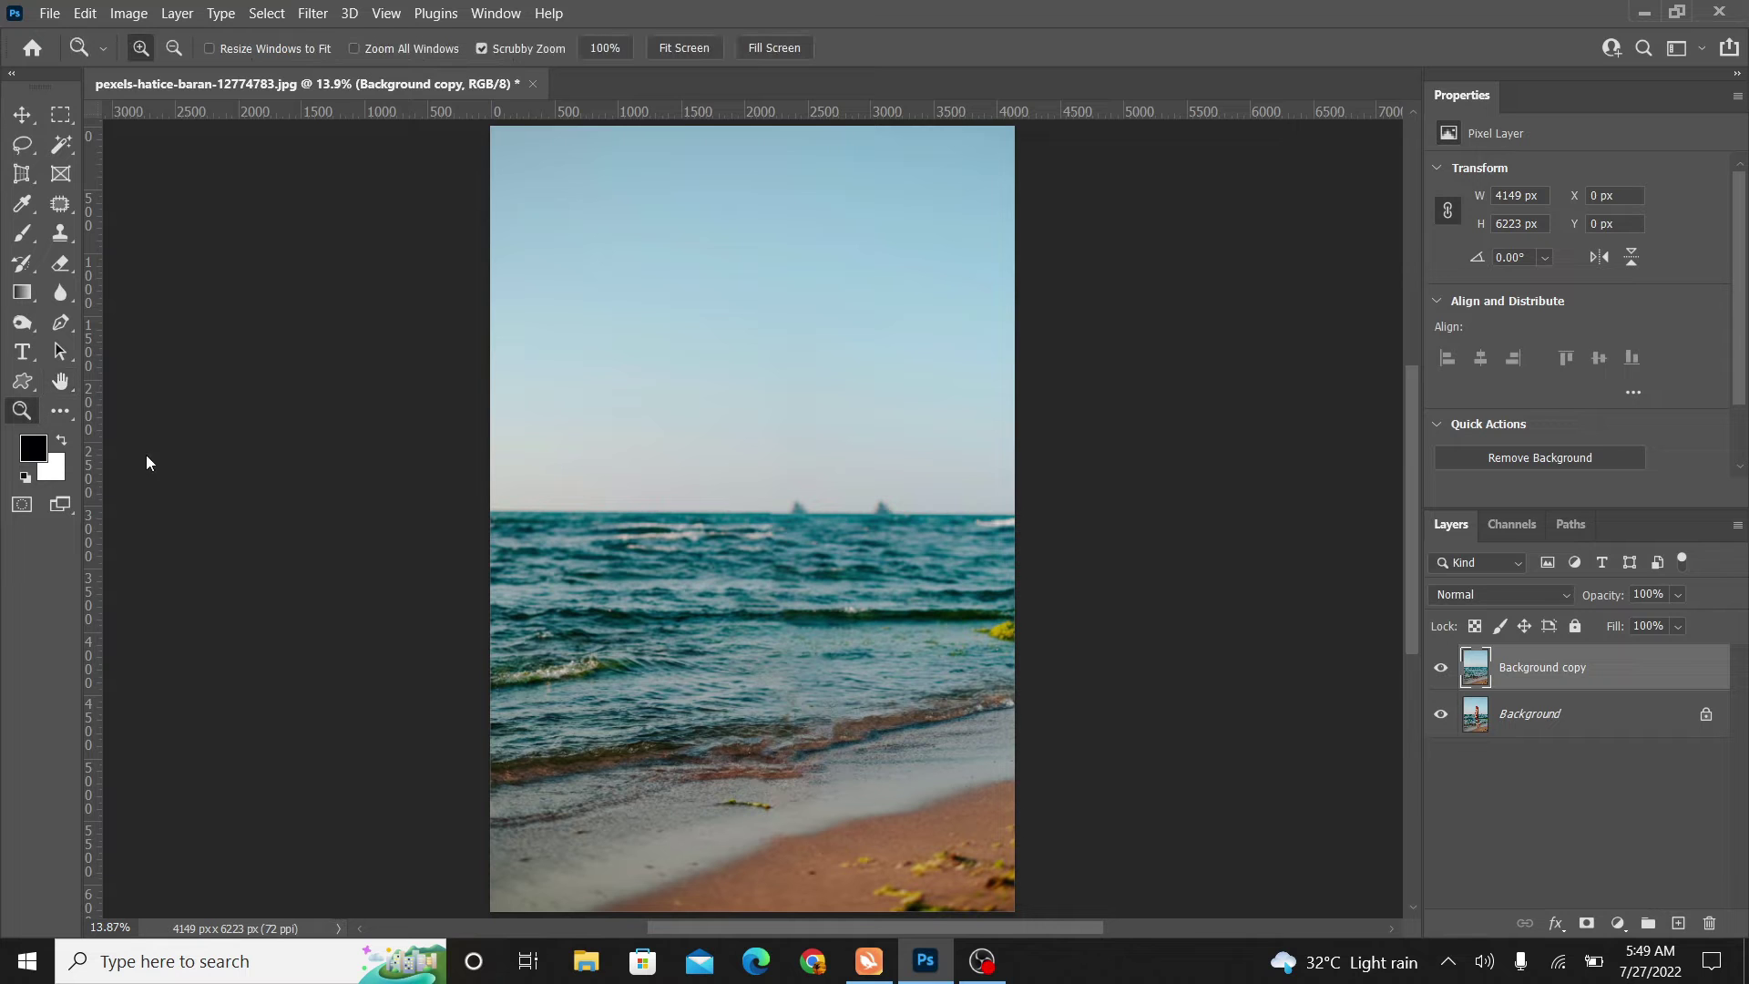
left_click_drag(803, 504, 925, 535)
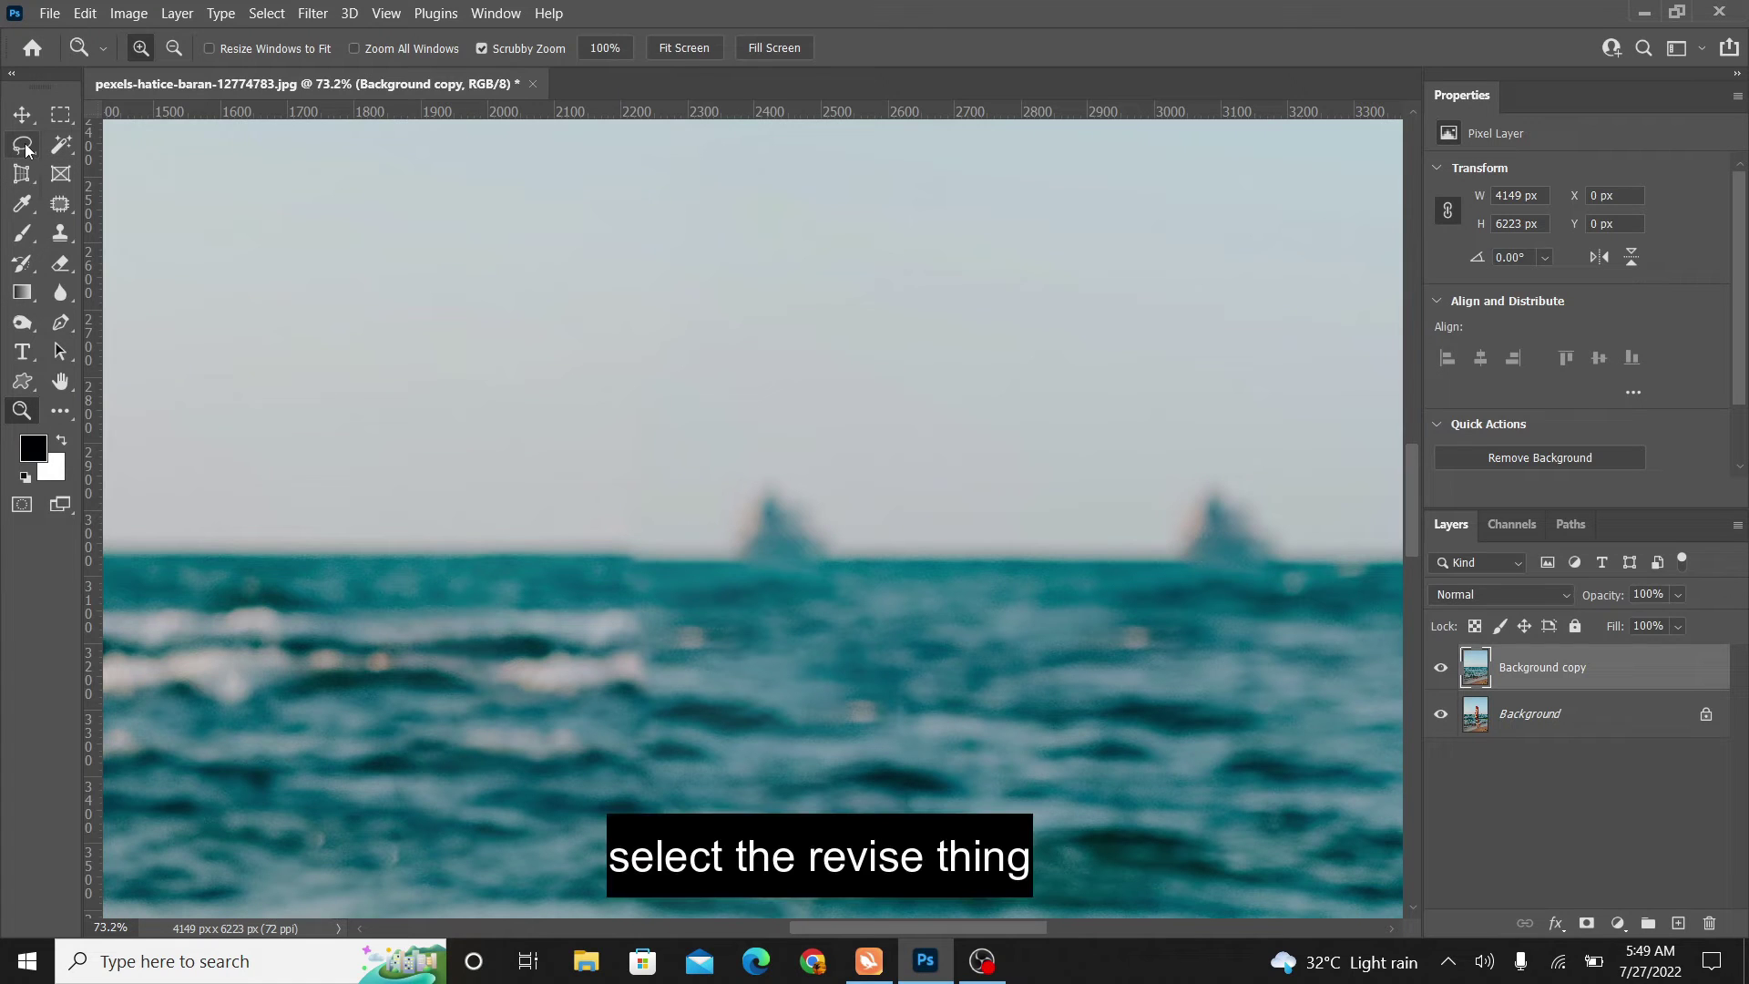
left_click_drag(22, 144, 111, 179)
left_click(113, 169)
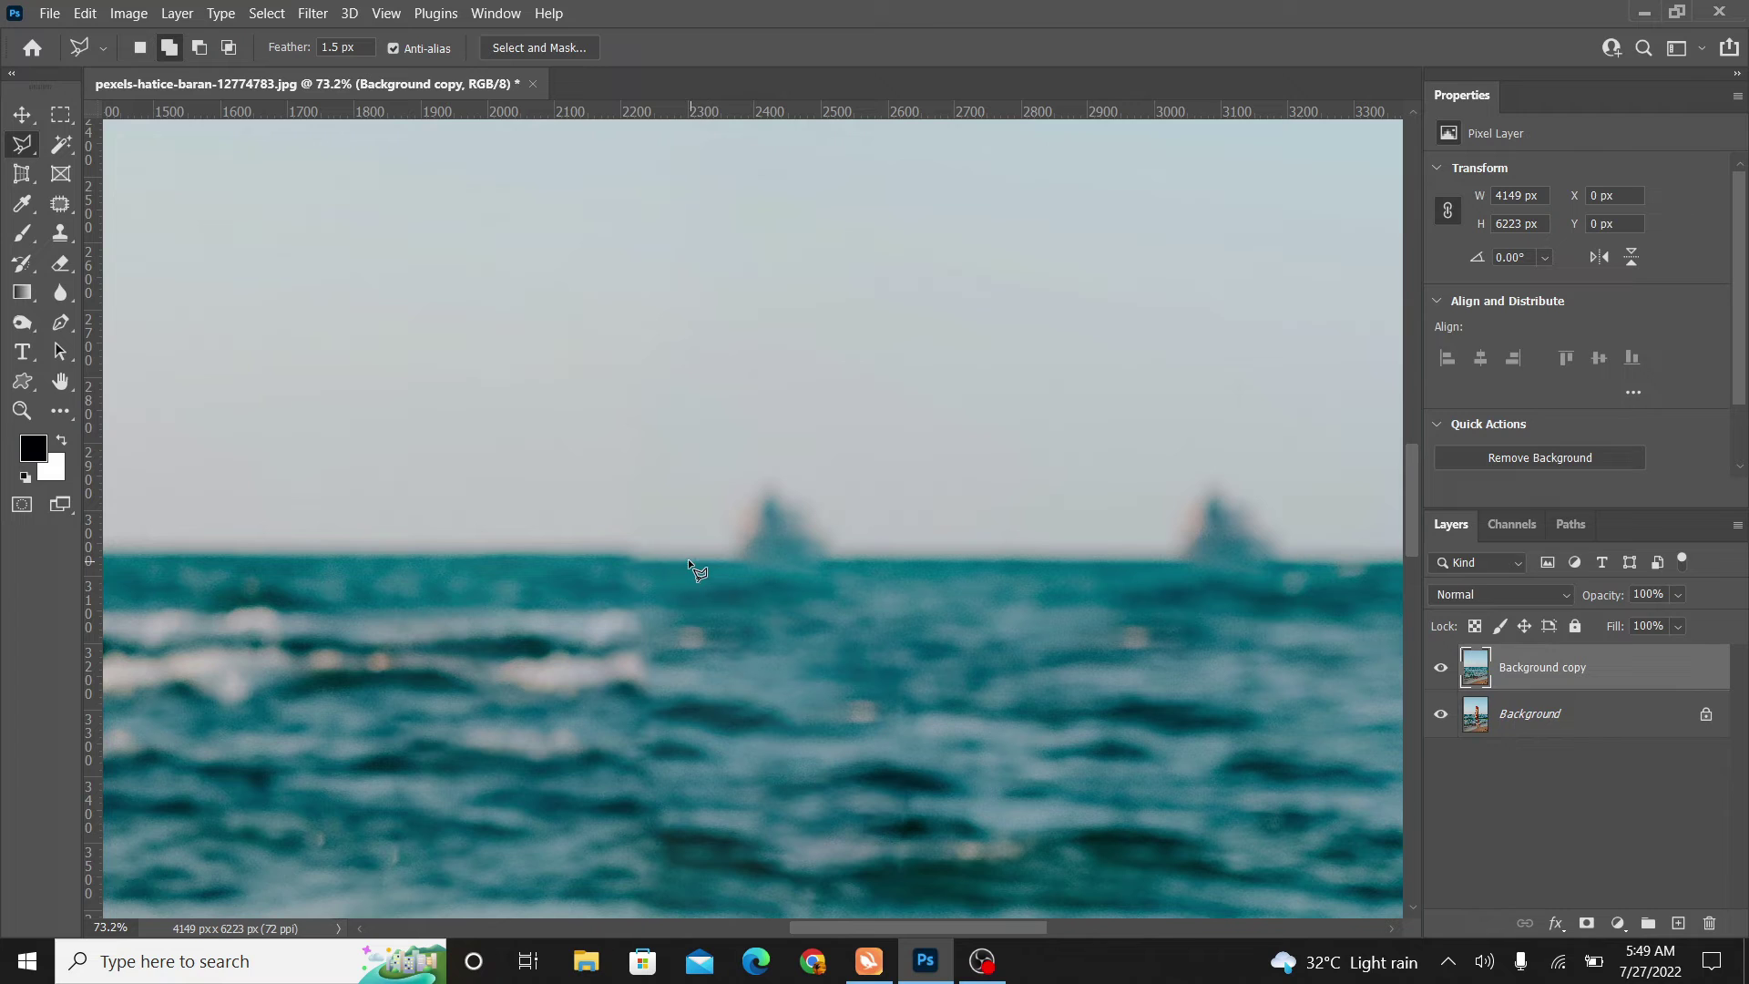
left_click(872, 559)
left_click(685, 559)
Step: Remove the selected duplicate boat with a Content-Aware fill and clear the selection
left_click(84, 14)
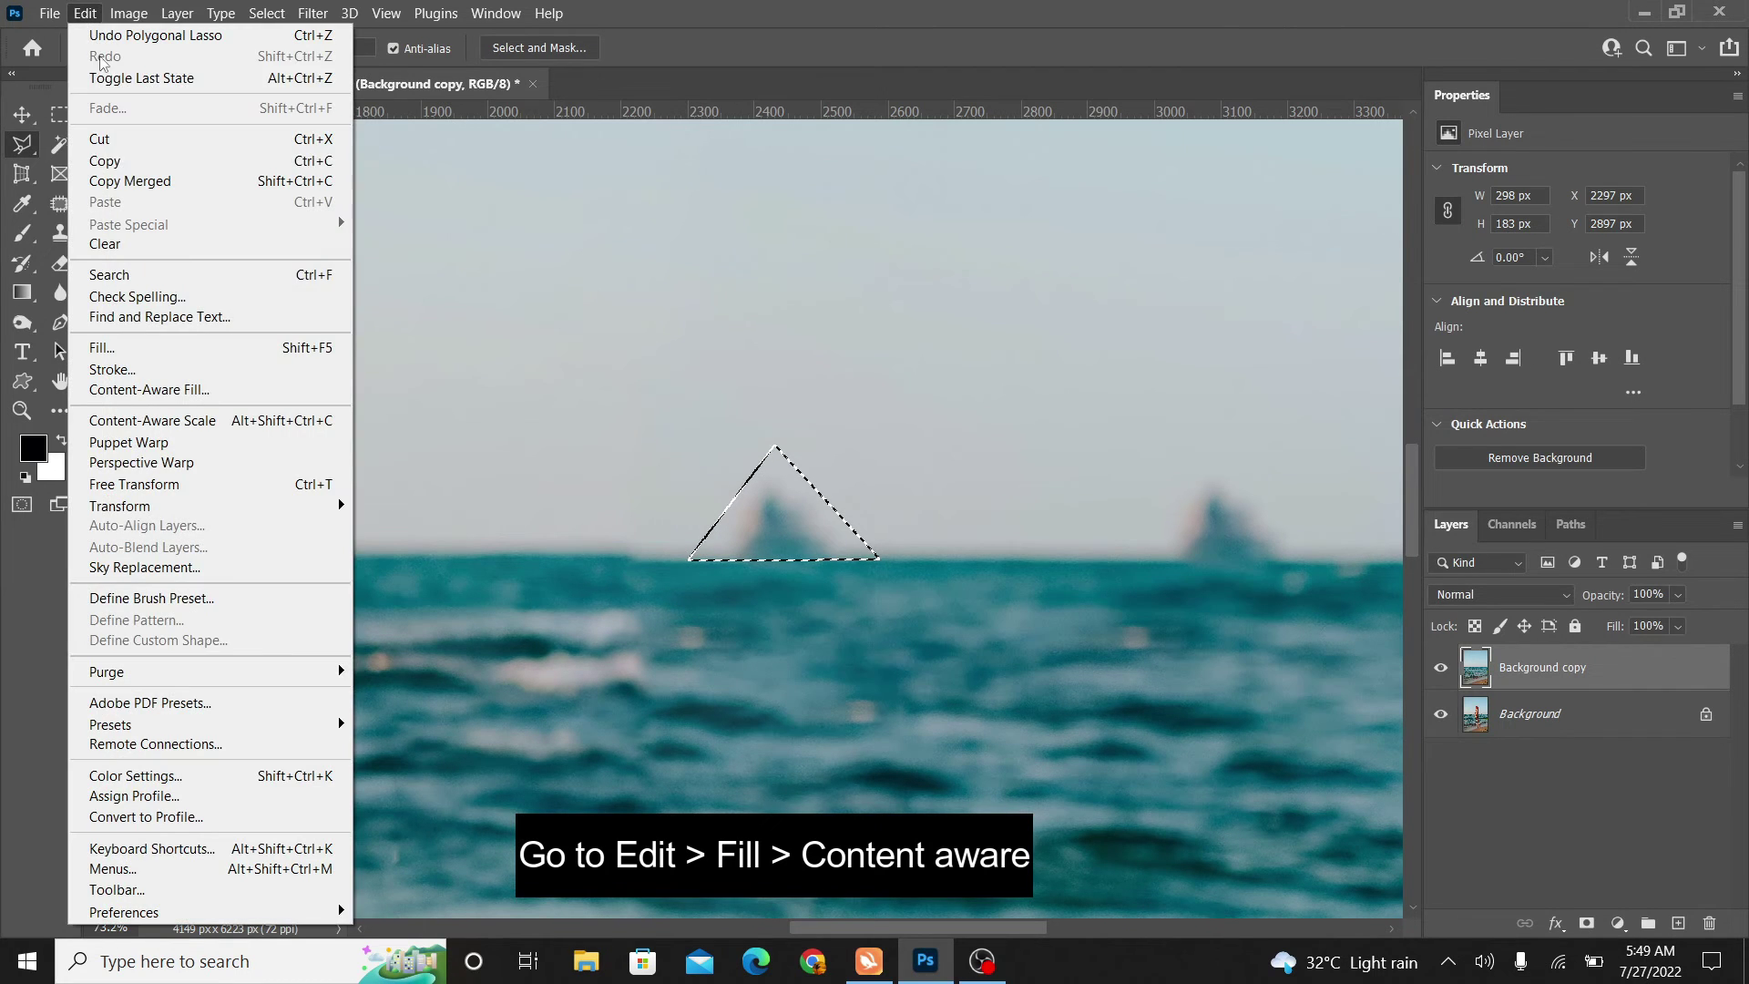
left_click(156, 347)
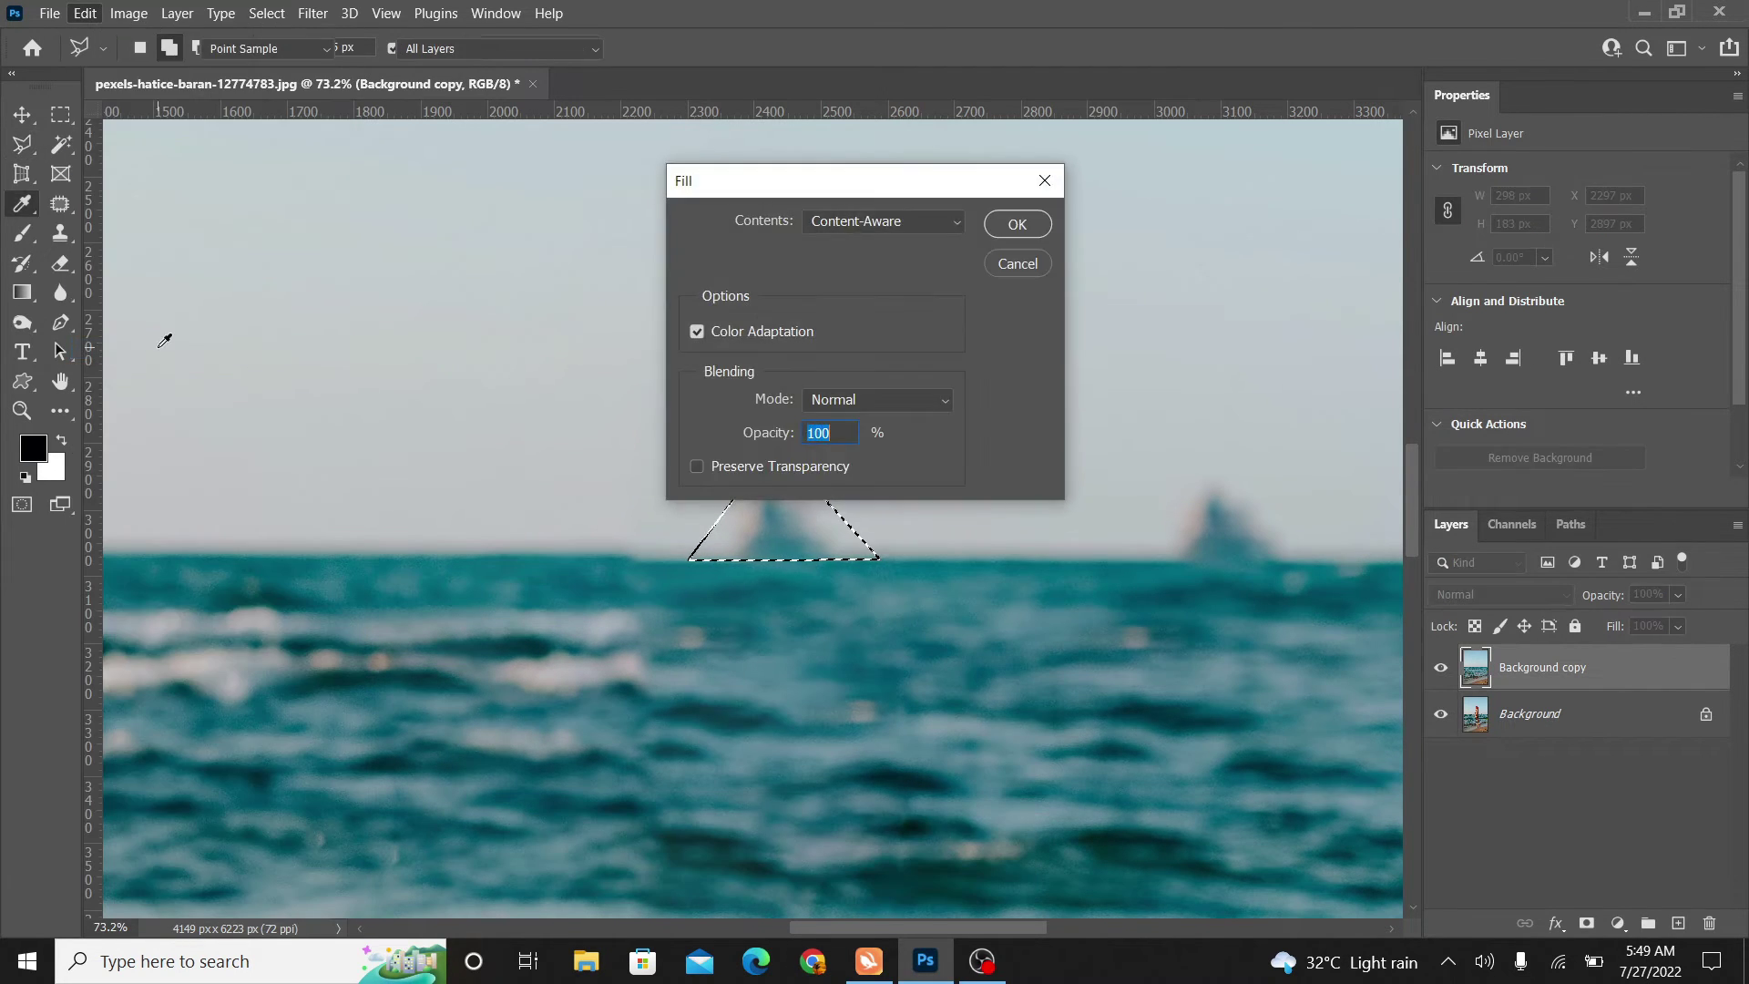
left_click(936, 227)
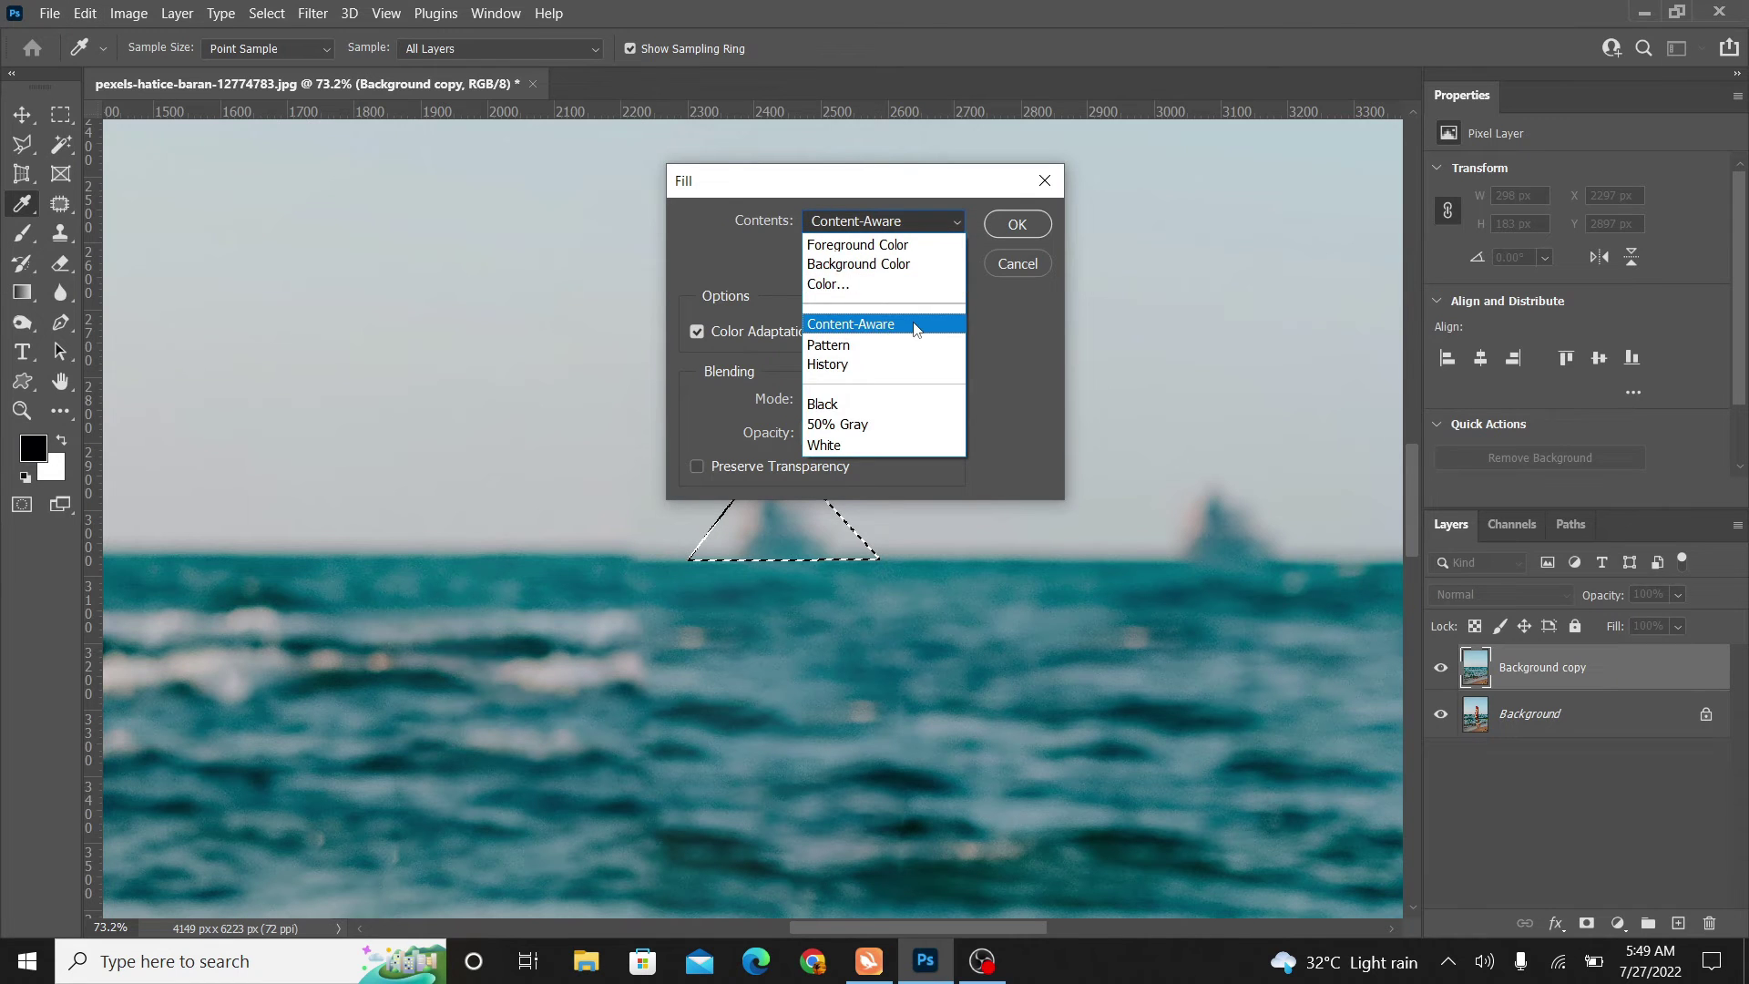
left_click(915, 326)
left_click(1017, 224)
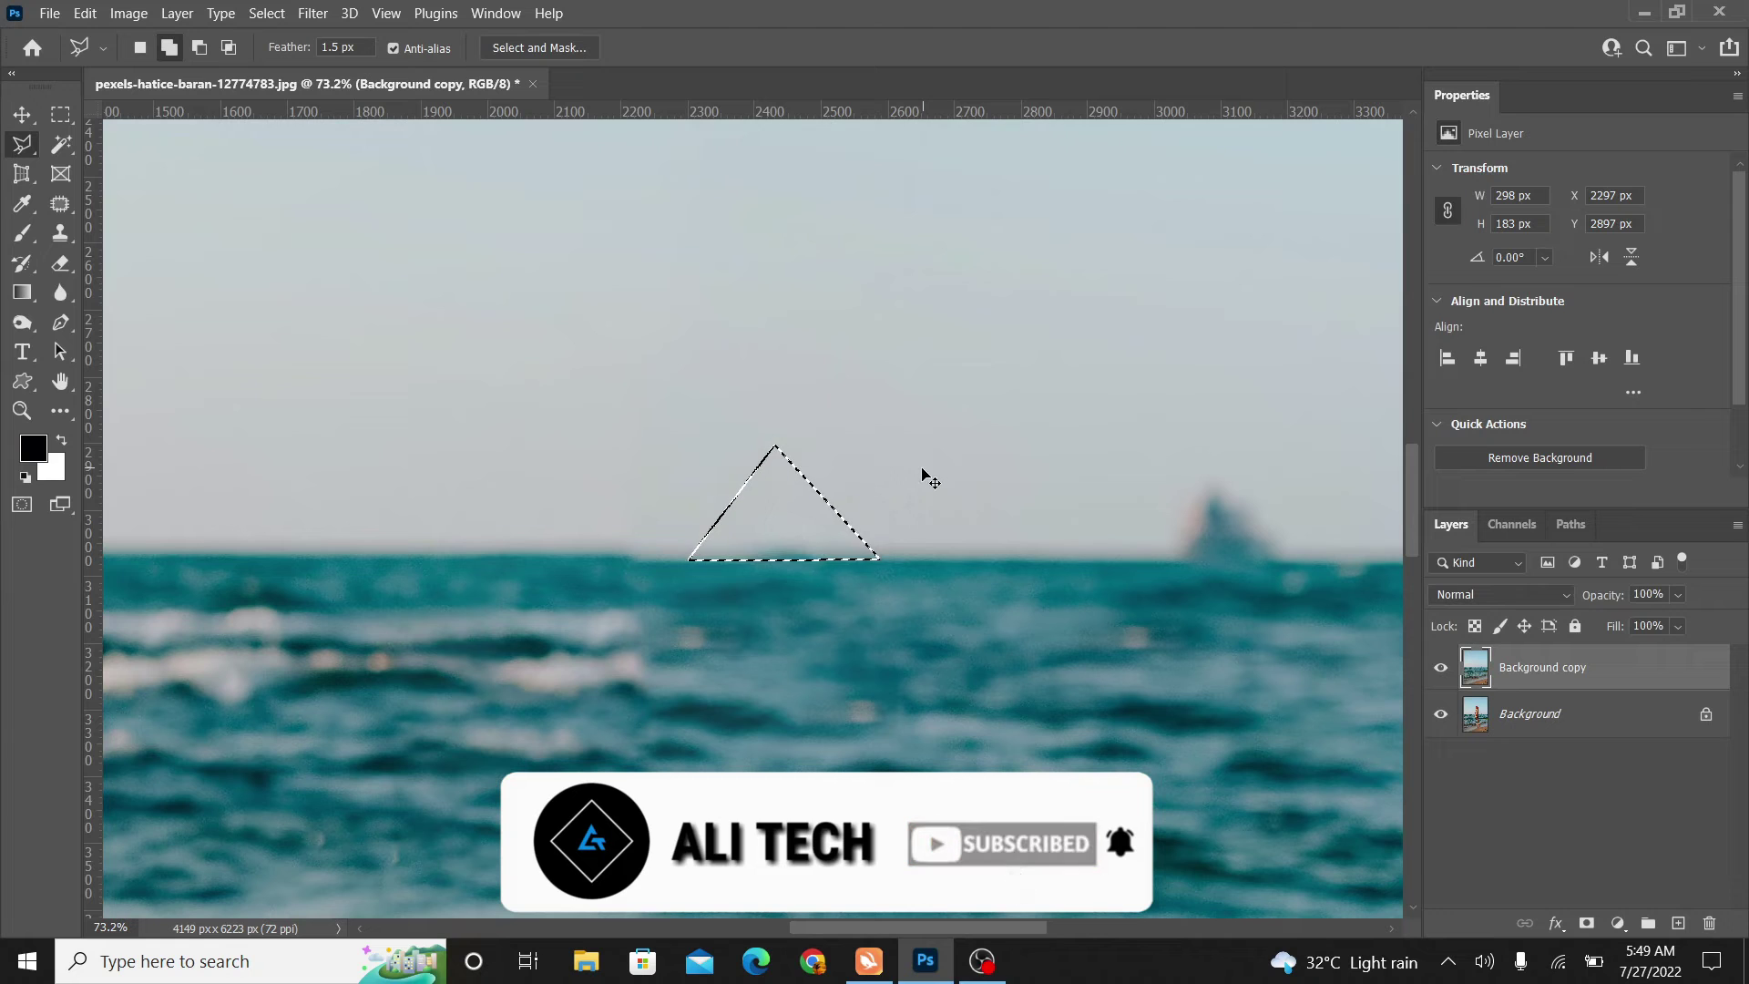
key("ctrl+d")
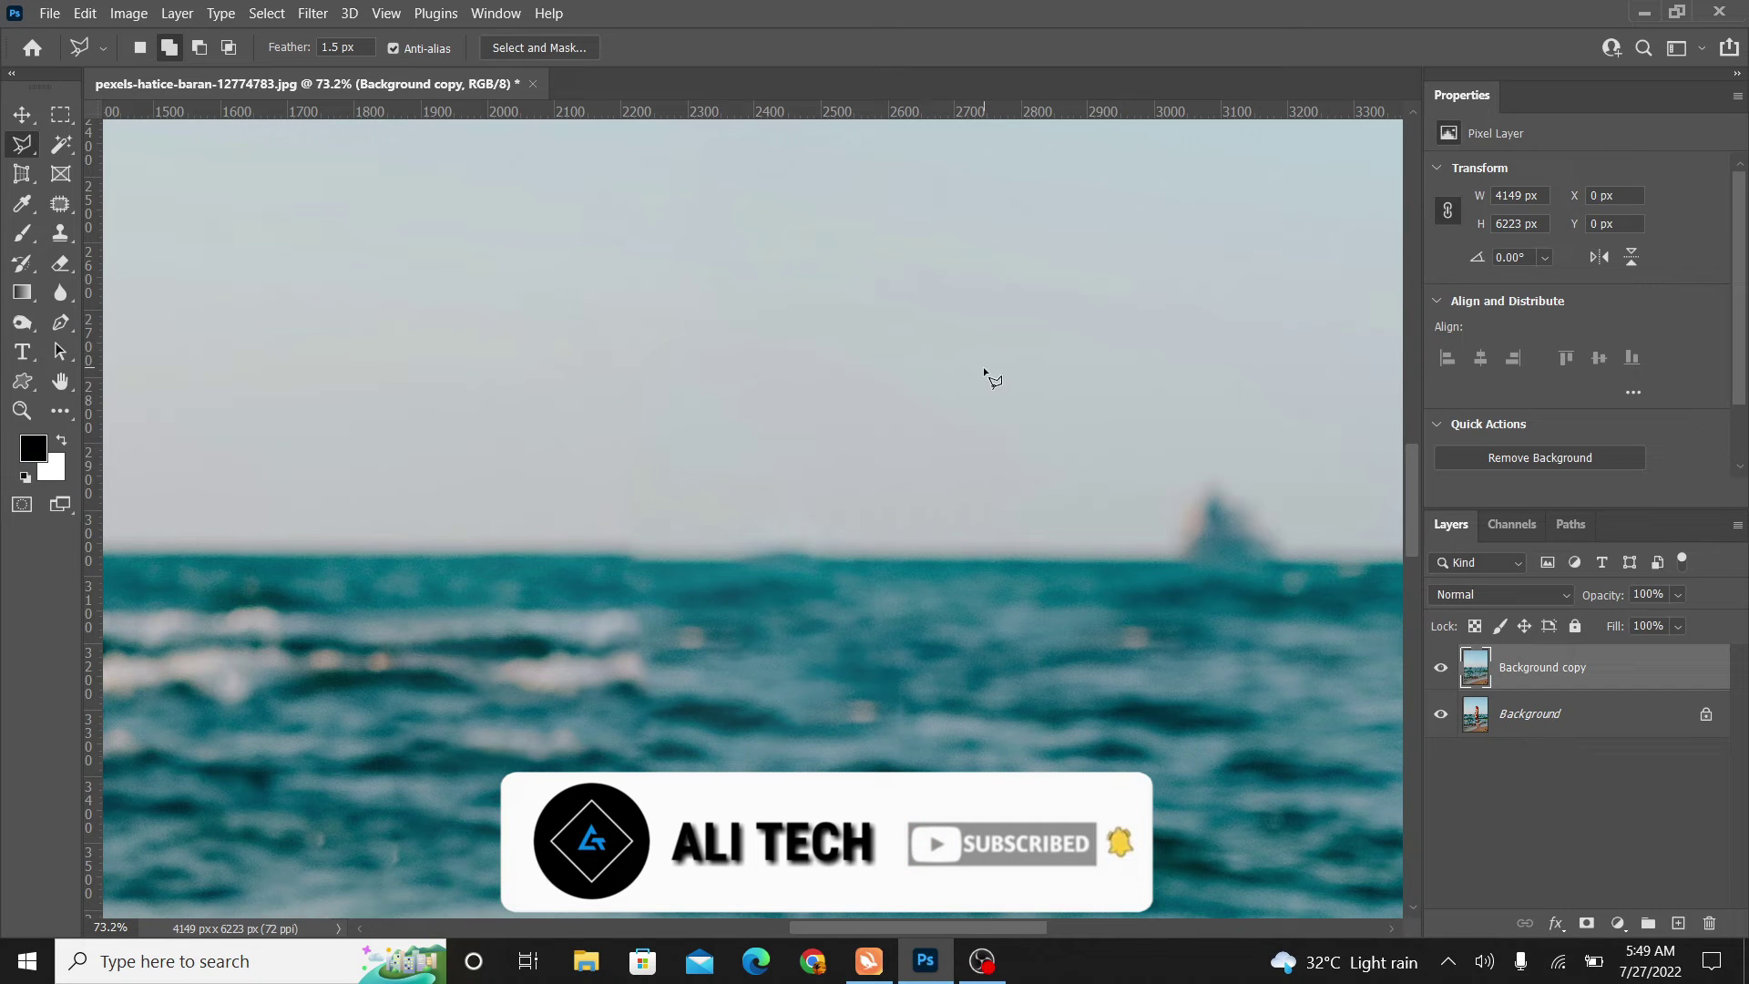
Step: Compare the full retouched beach photo with the original by toggling the visibility of the Background copy layer
double_click(62, 383)
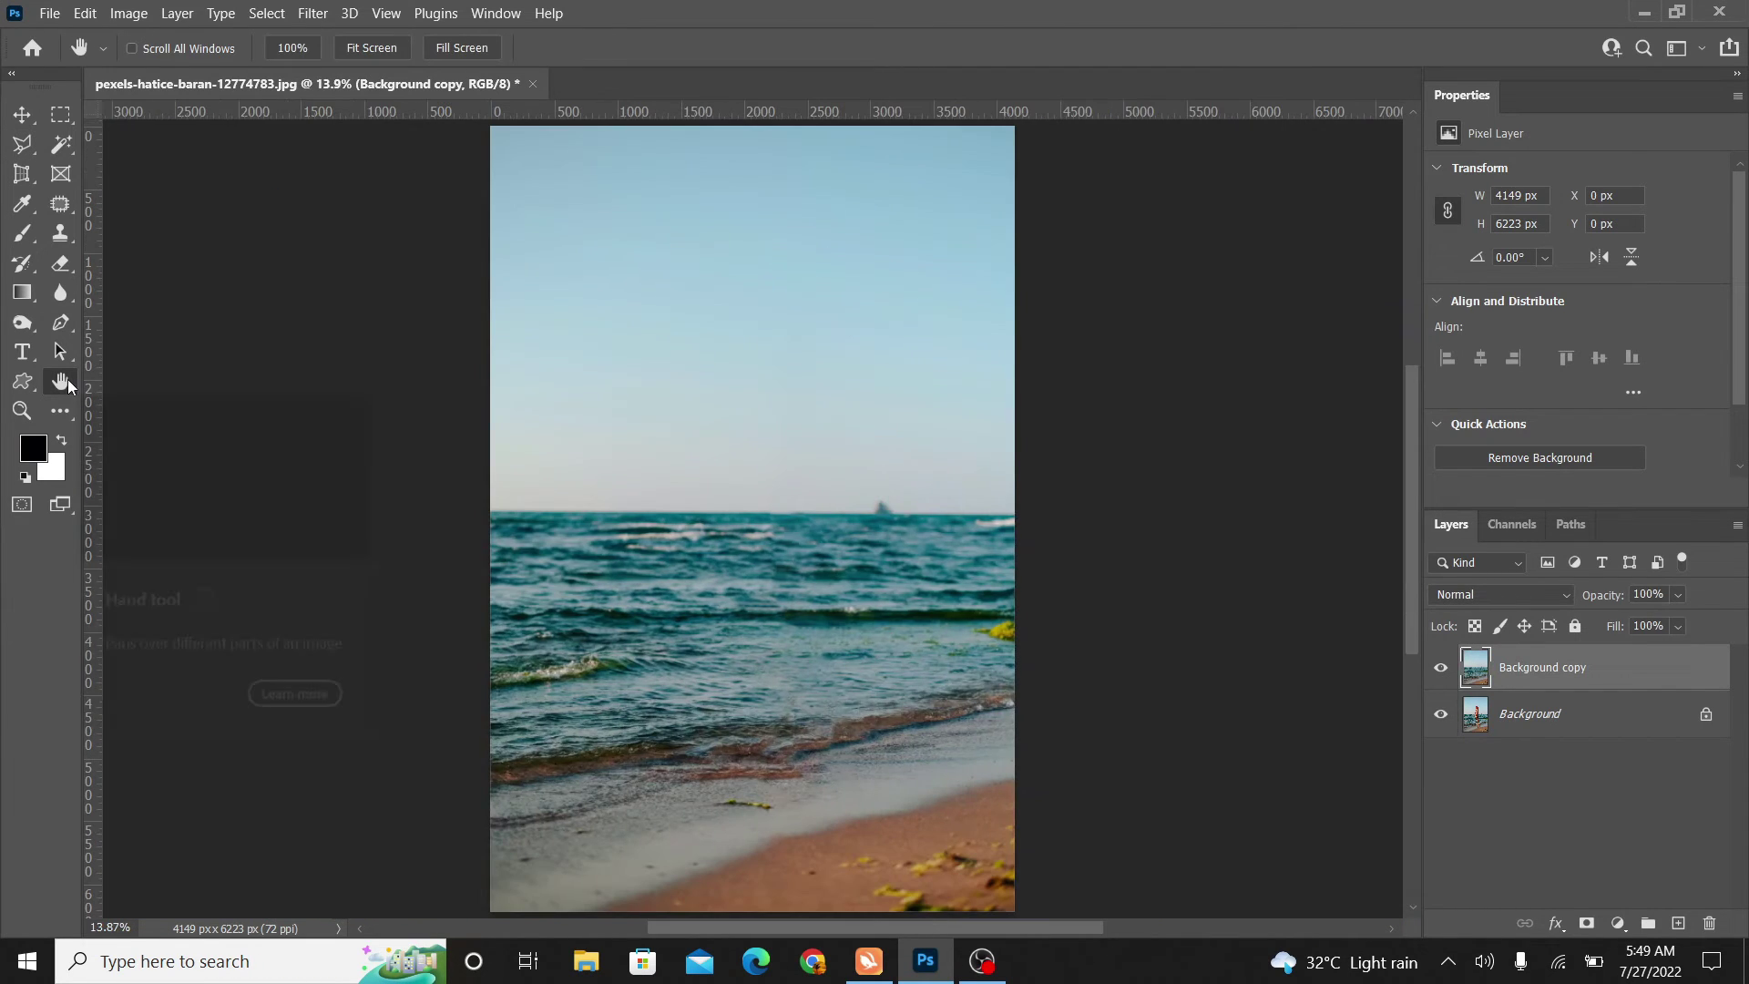
left_click(1441, 669)
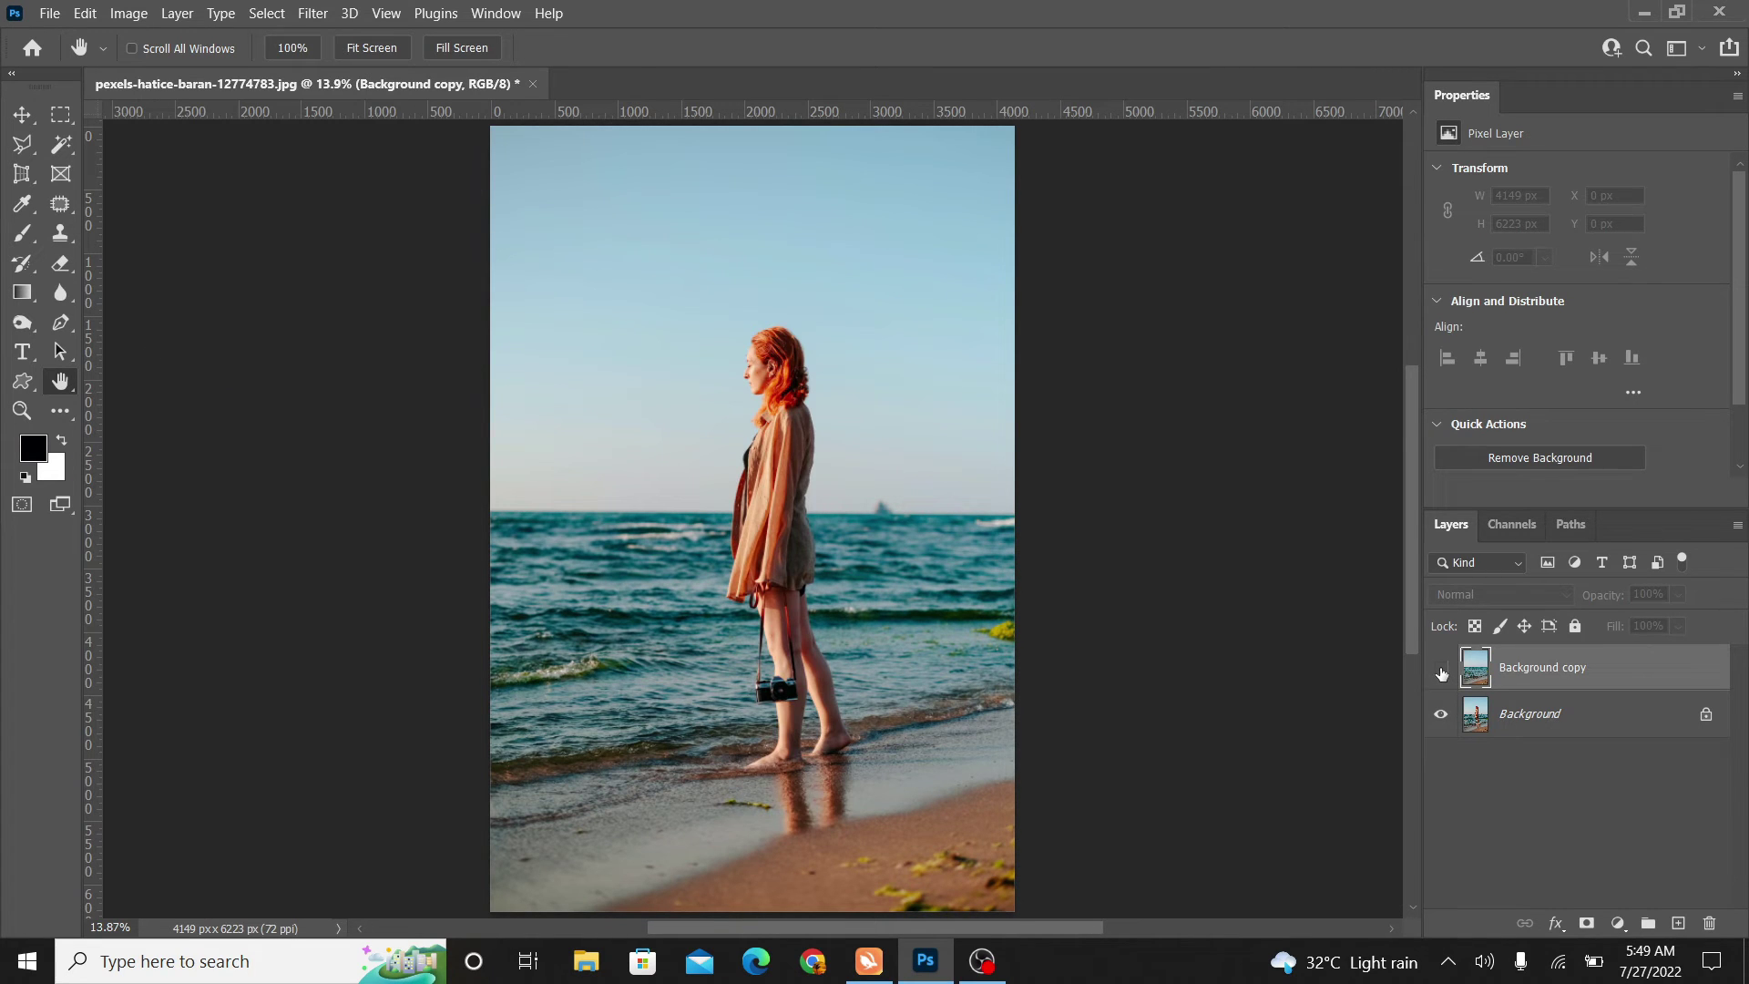
left_click(1441, 672)
left_click(1441, 671)
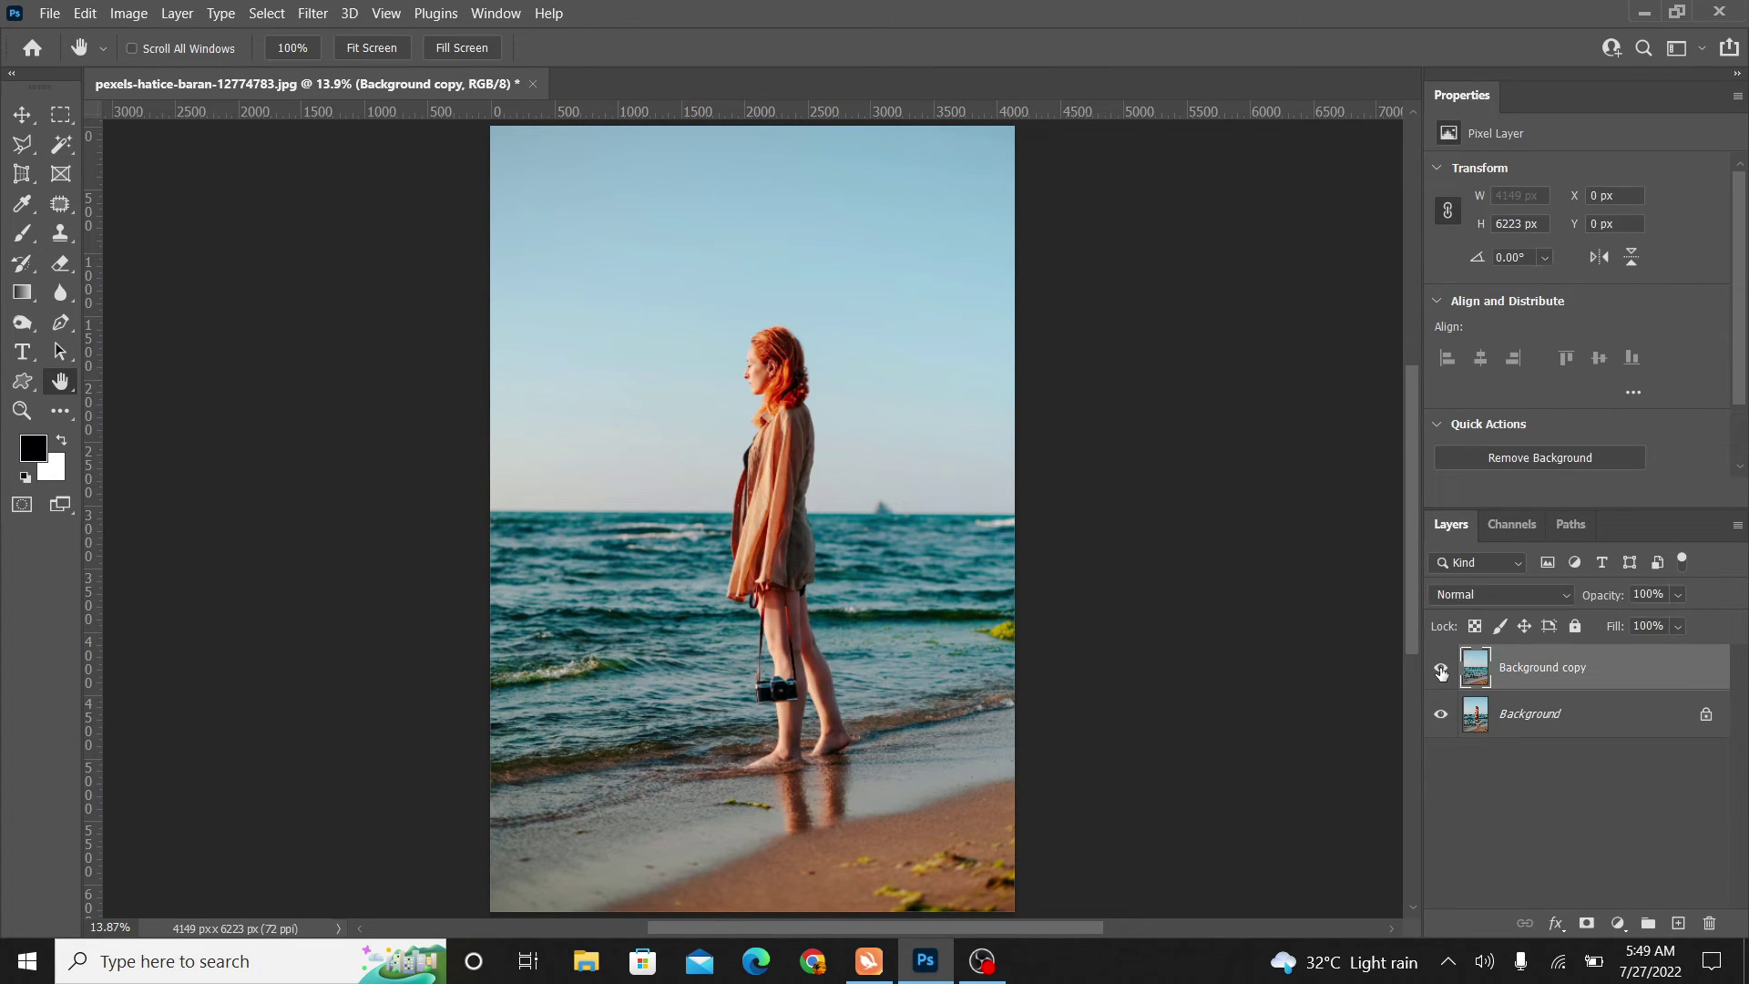
Step: Show the Background copy layer of the beach photo again to finish the comparison
left_click(1441, 672)
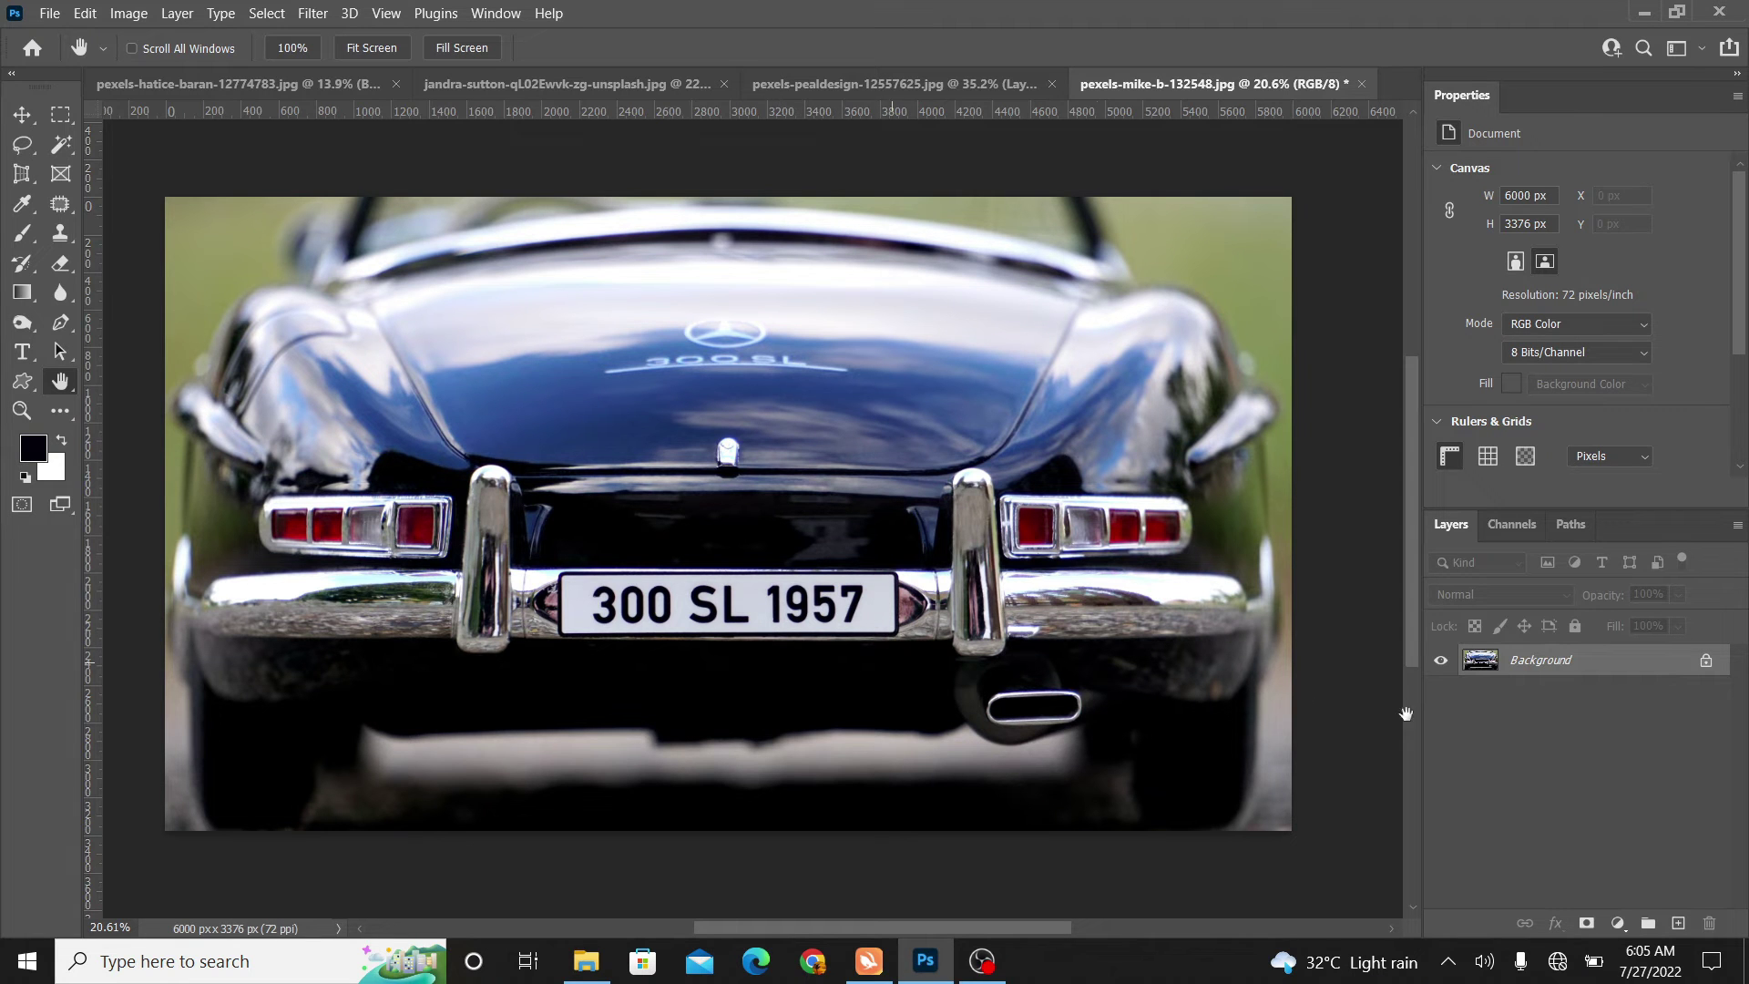
Step: Duplicate the car photo's Background layer and draw a rectangular marquee about 1580 × 250 px around the number plate's lettering
left_click_drag(1576, 671, 1681, 923)
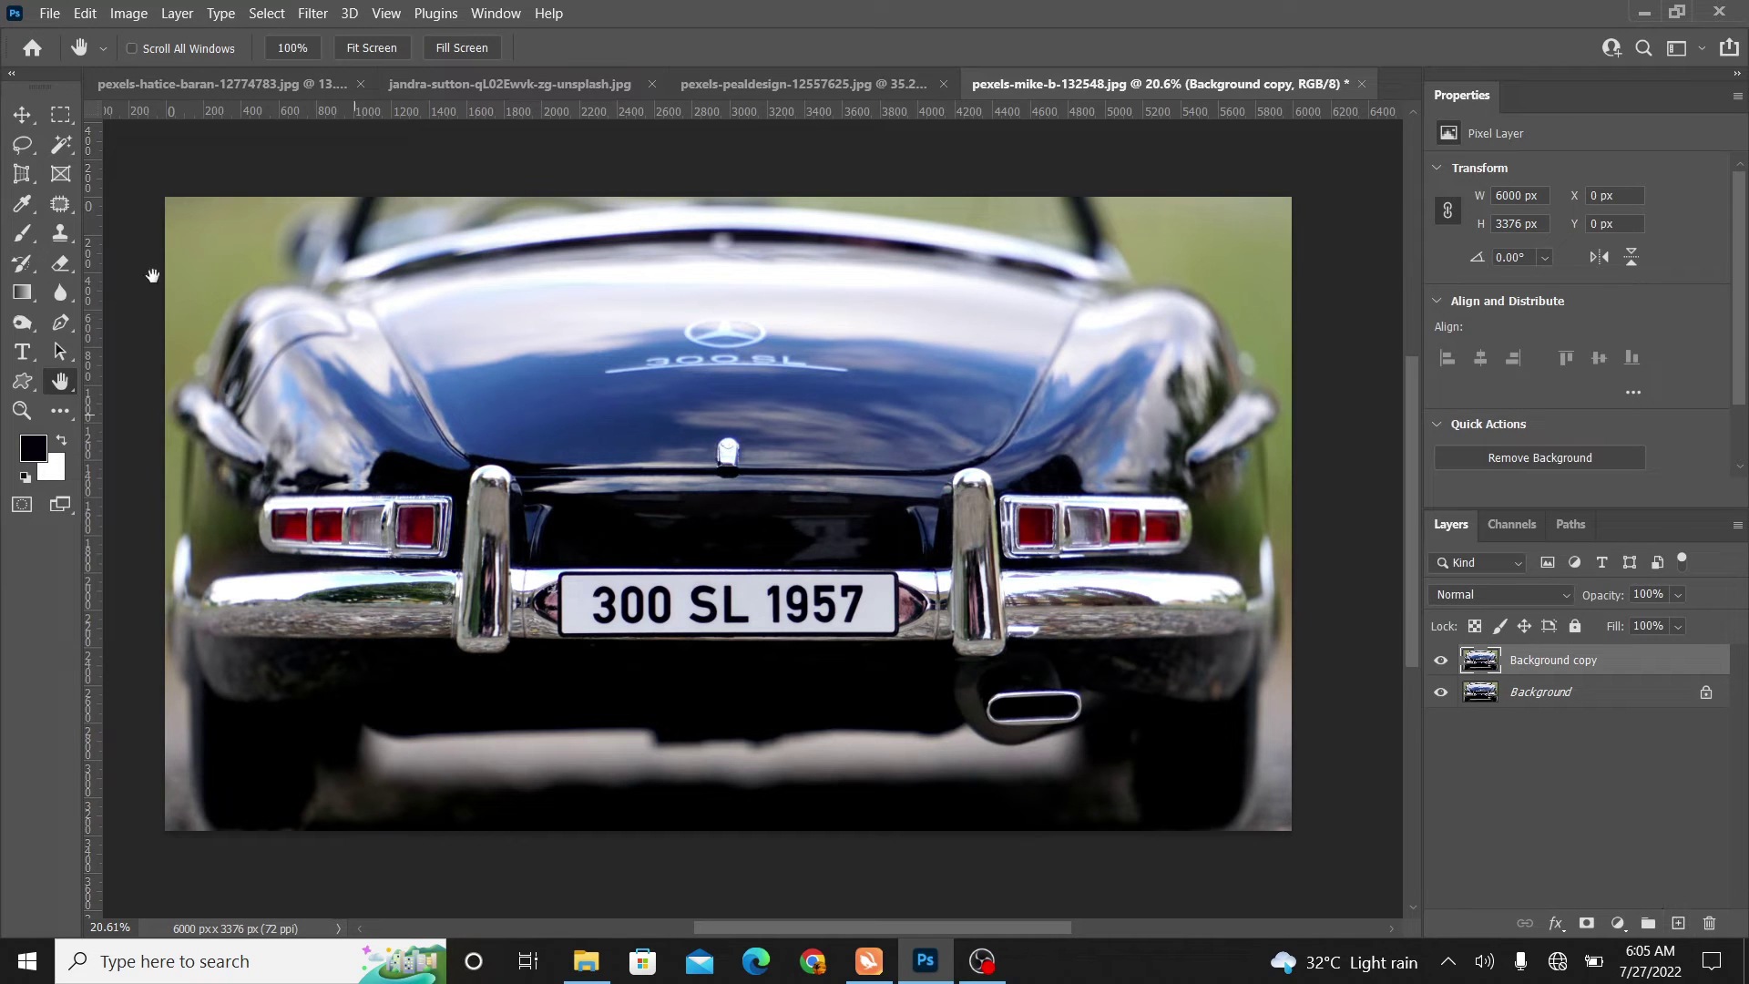
left_click(60, 114)
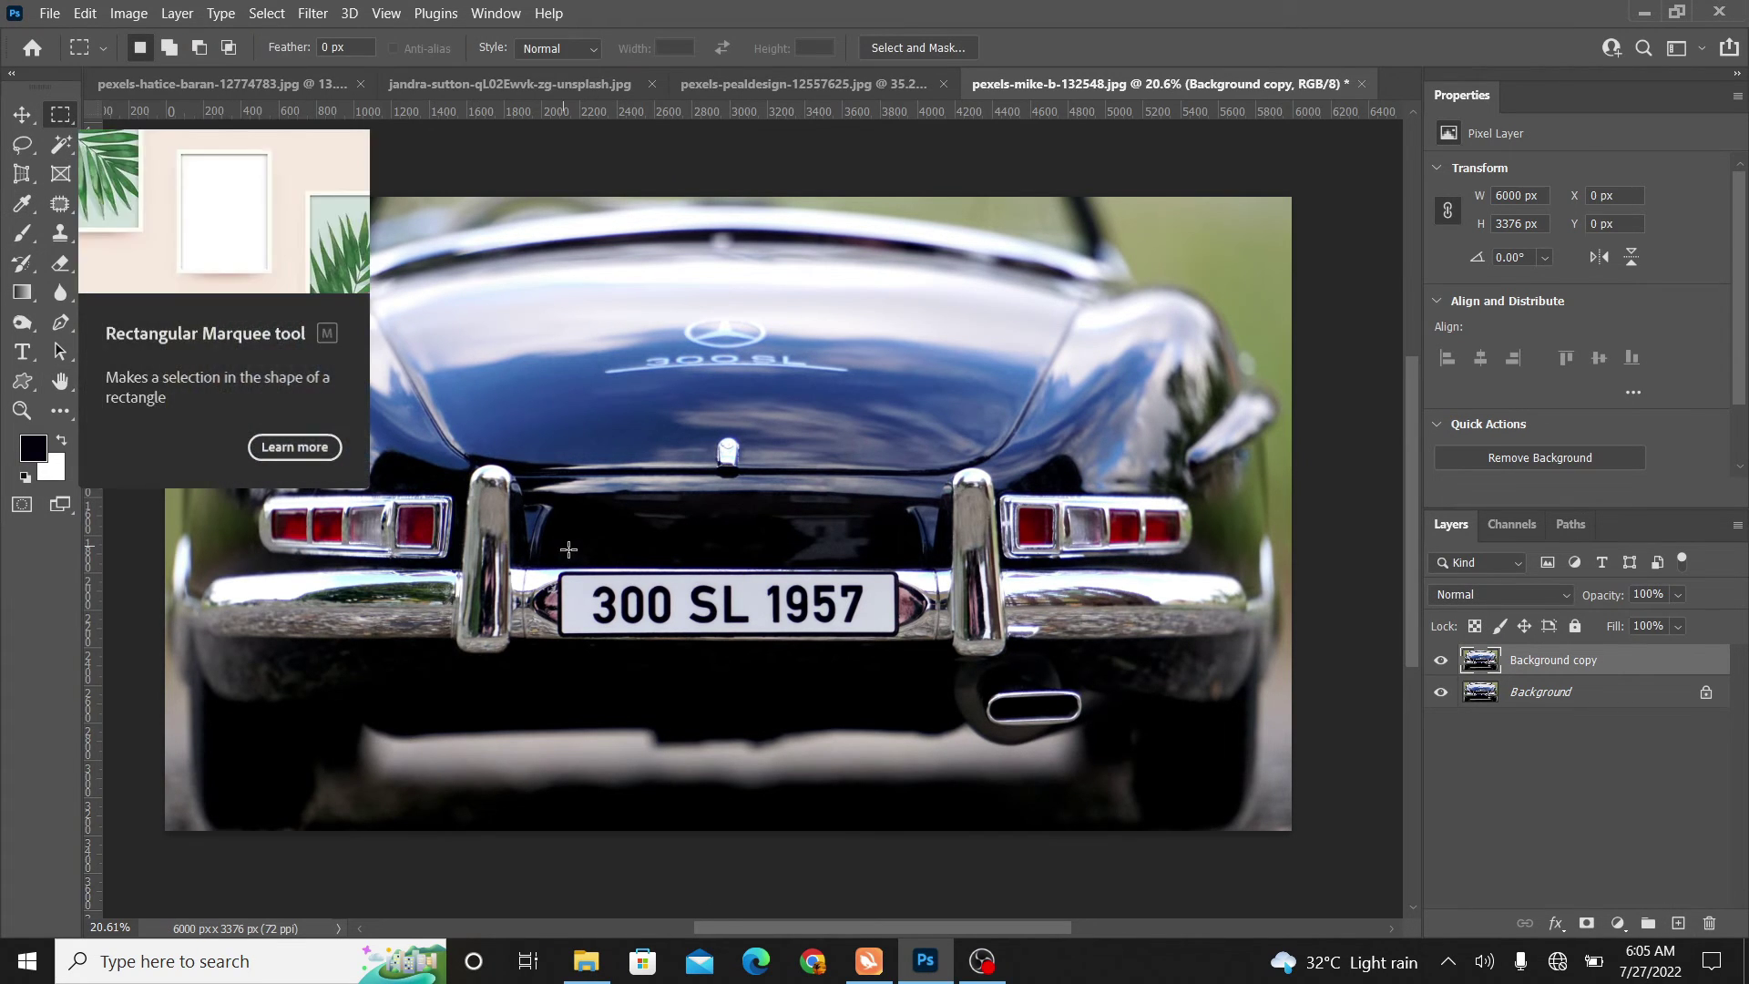
left_click_drag(580, 580, 879, 635)
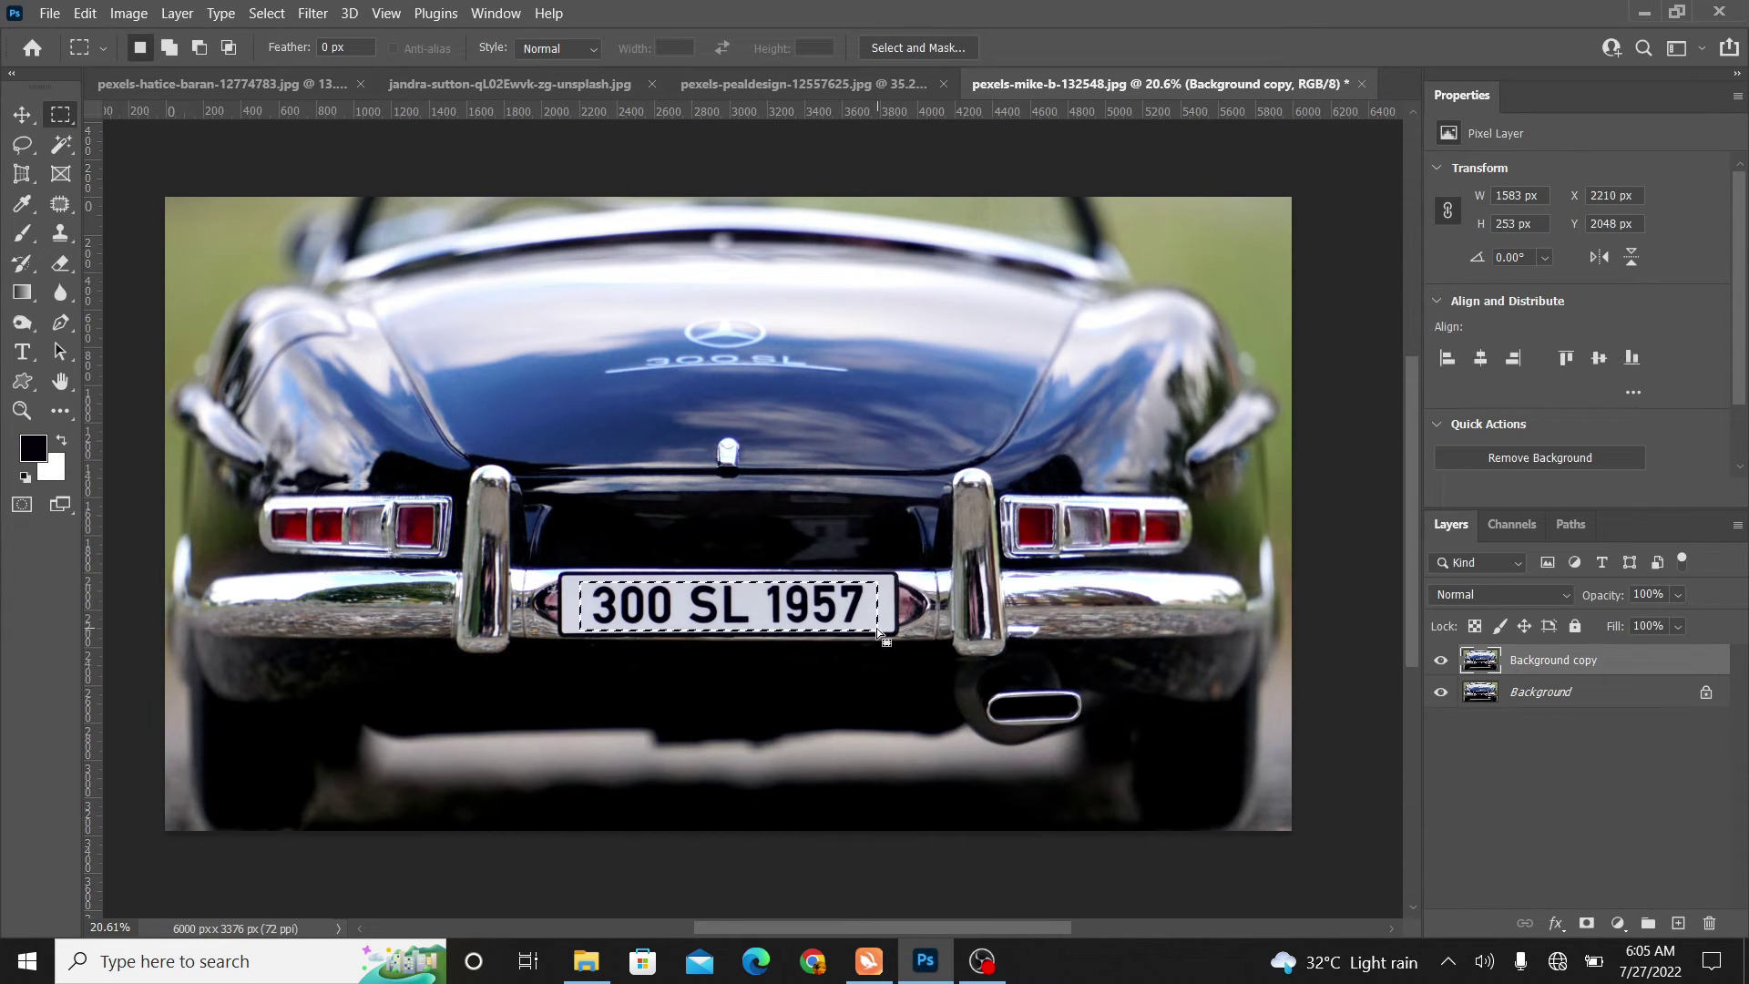
Step: Narrow the selection to the dark plate characters using Color Range with Sampled Colors and fuzziness 200, and expand it by 15 pixels
left_click(266, 13)
left_click(371, 233)
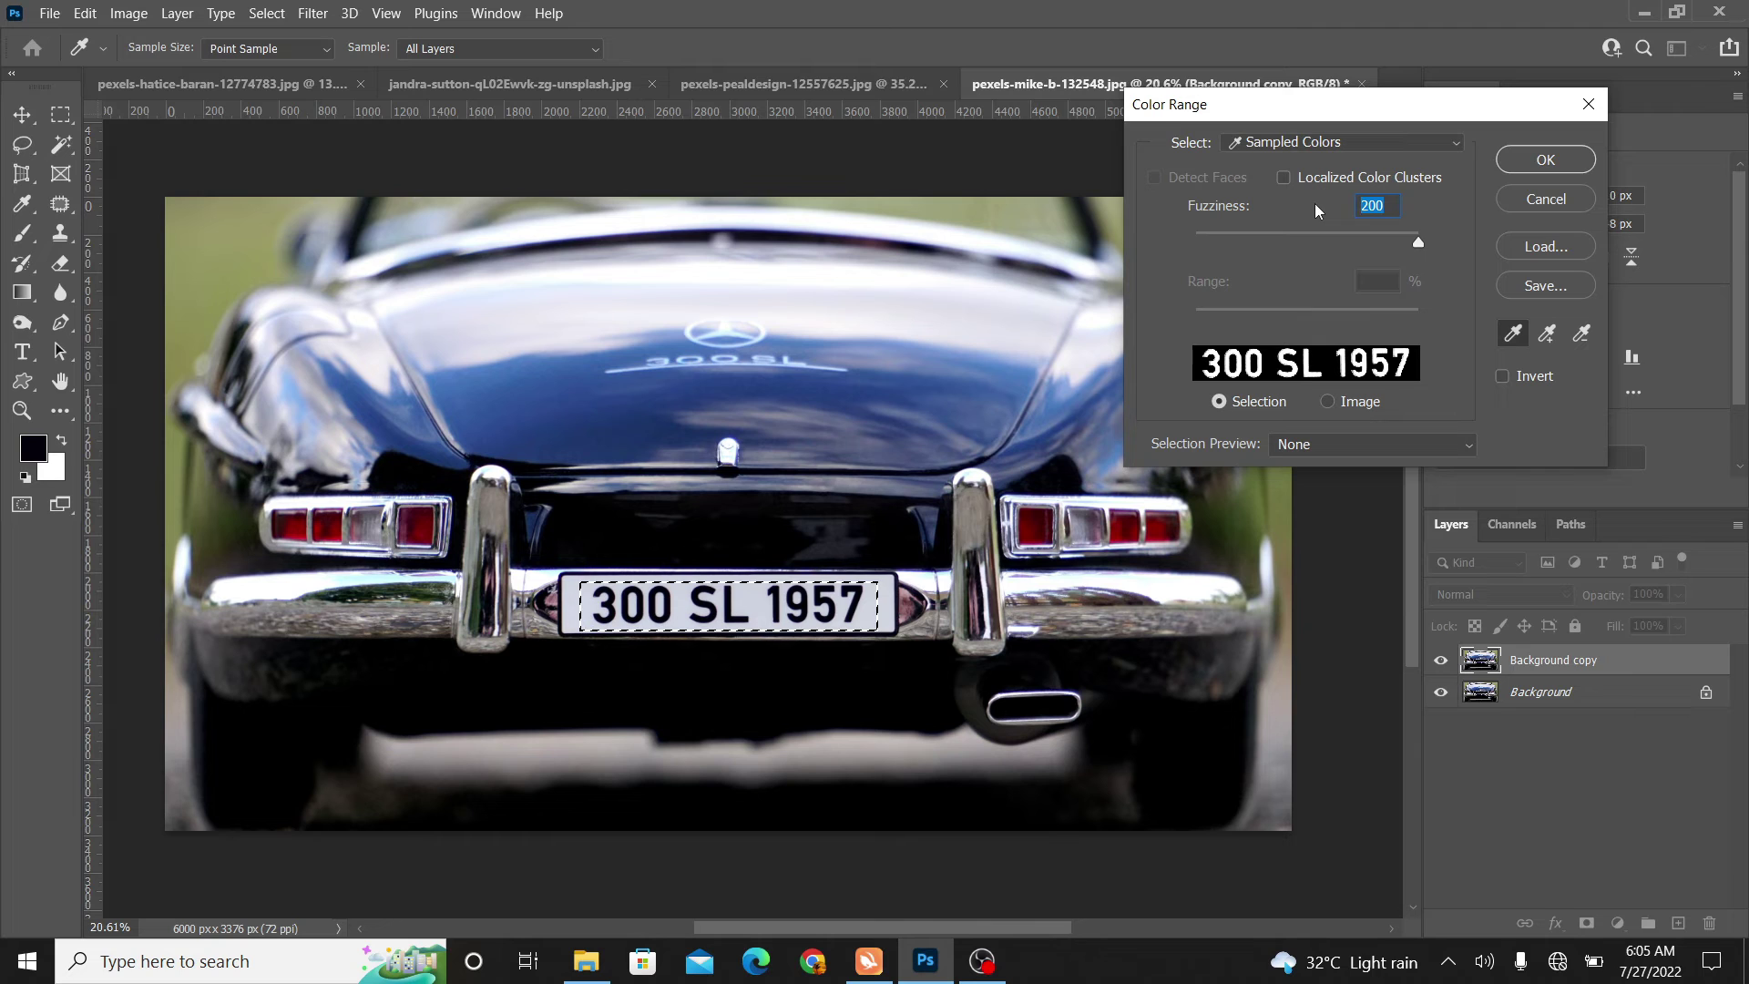
key("Return")
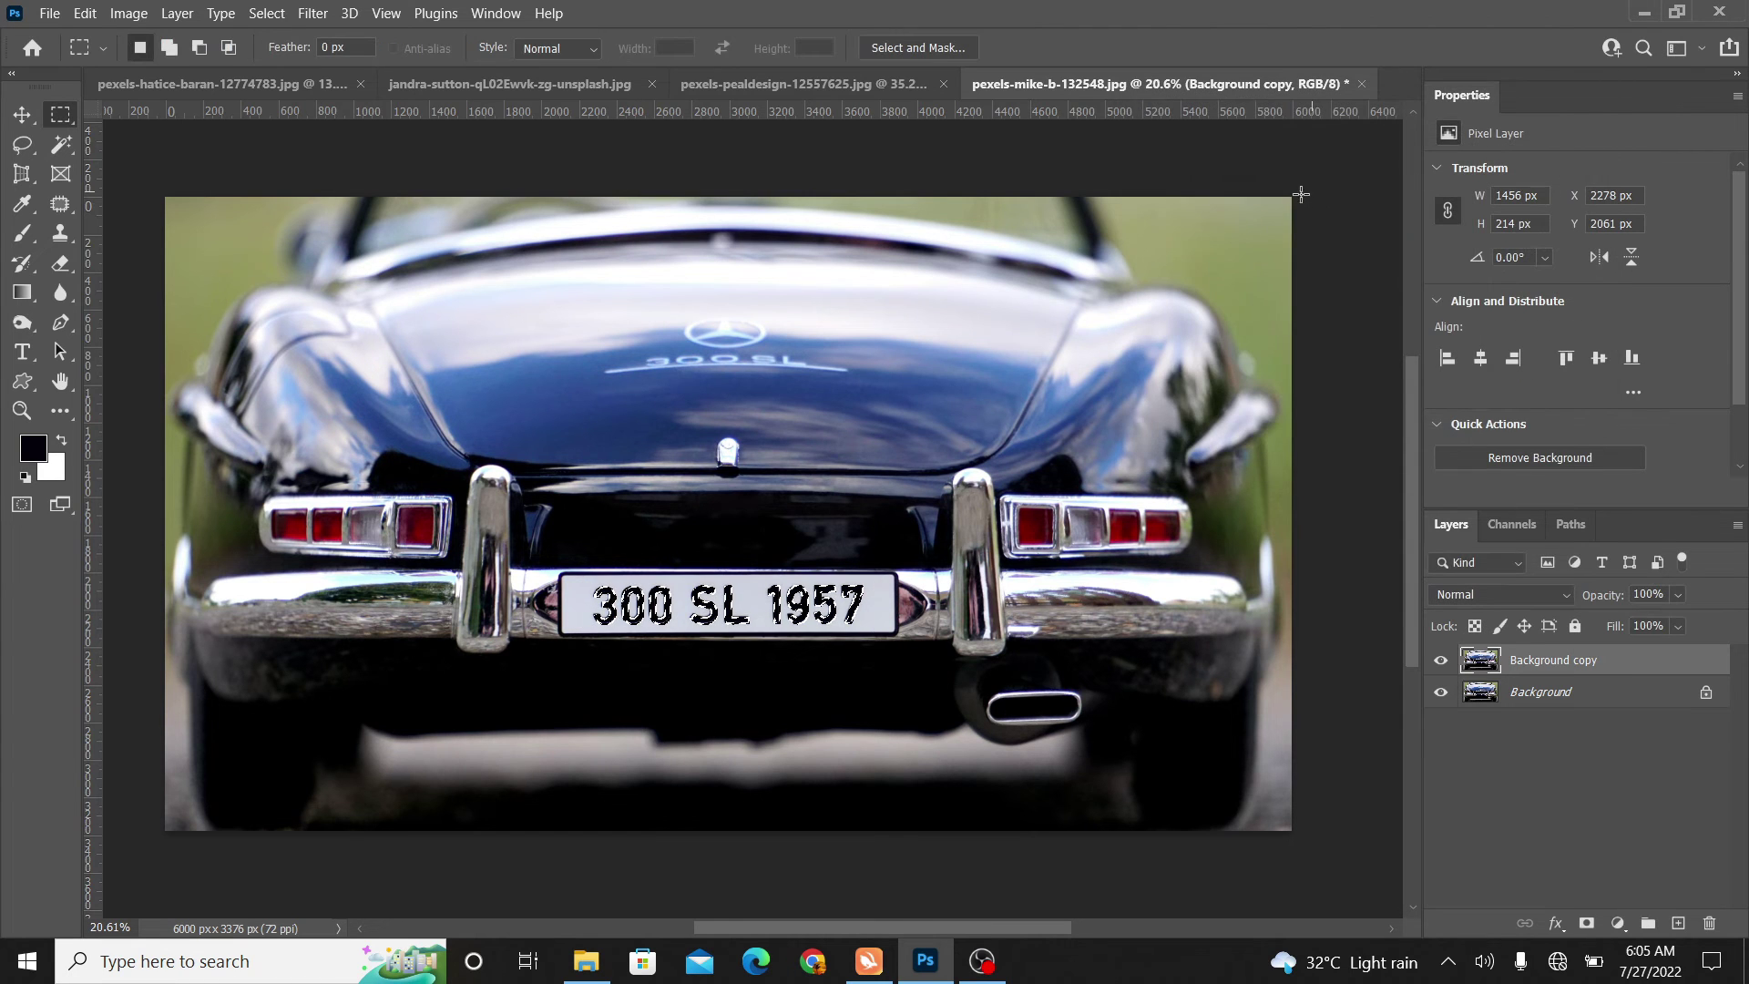
left_click(267, 13)
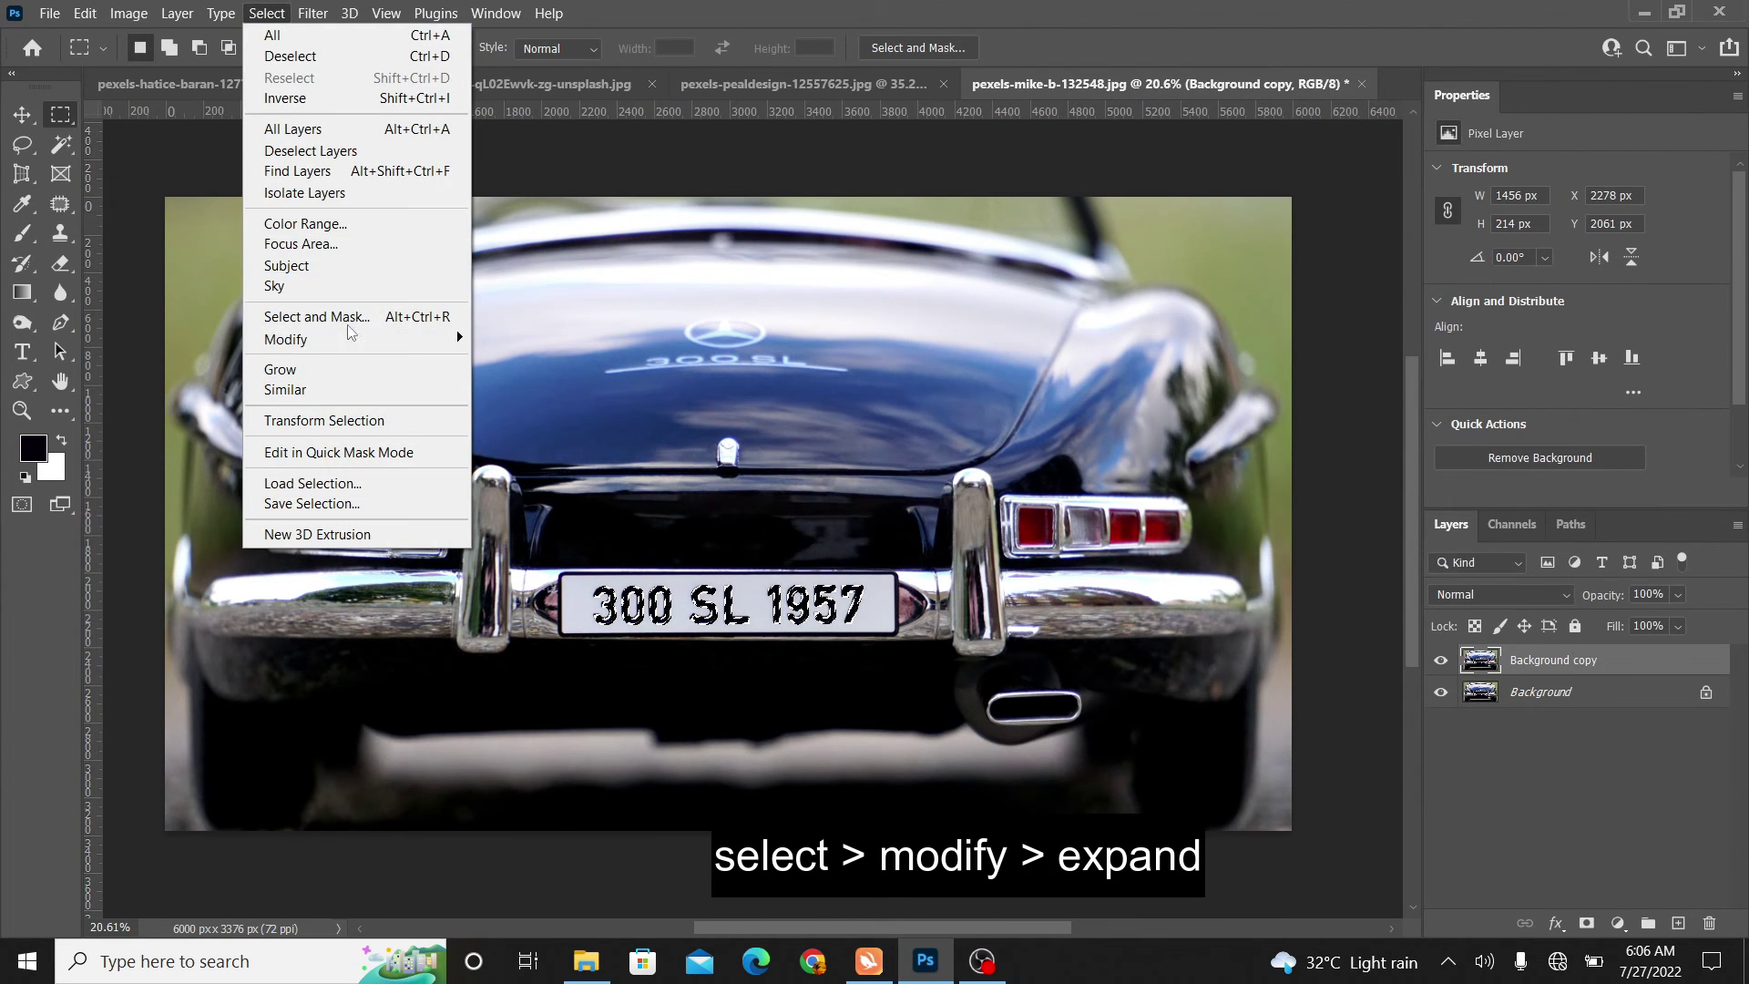
mouse_move(349, 340)
left_click(515, 380)
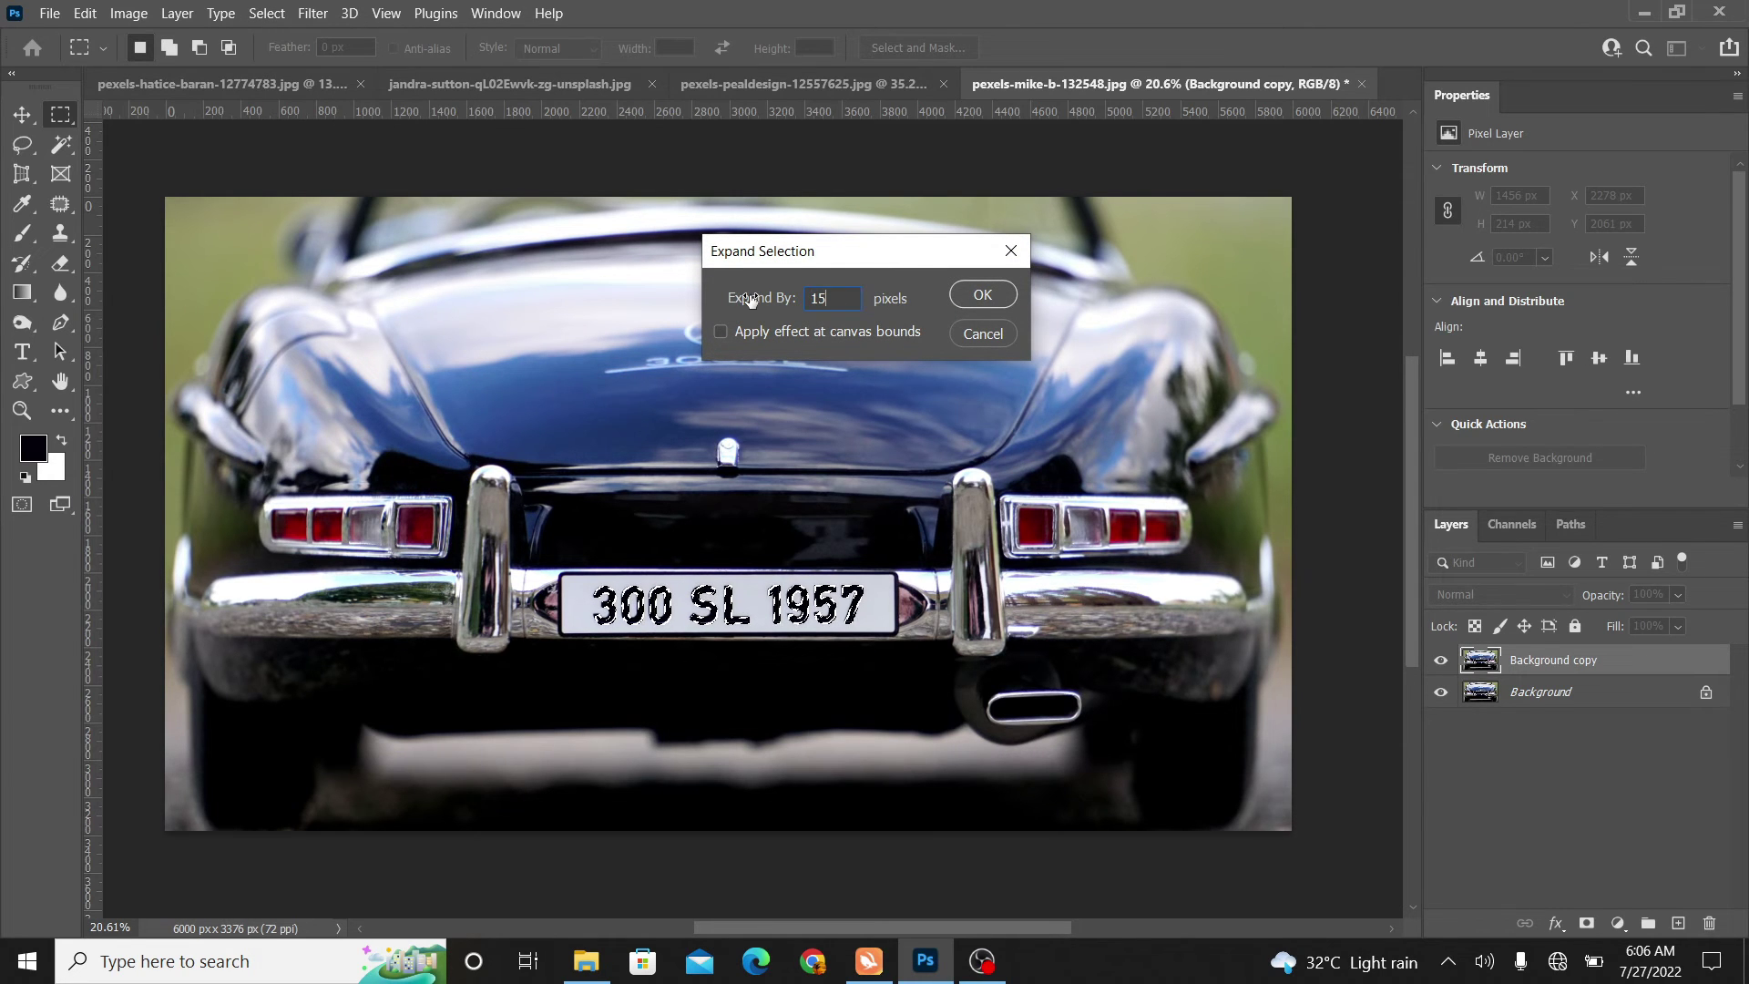
key("Return")
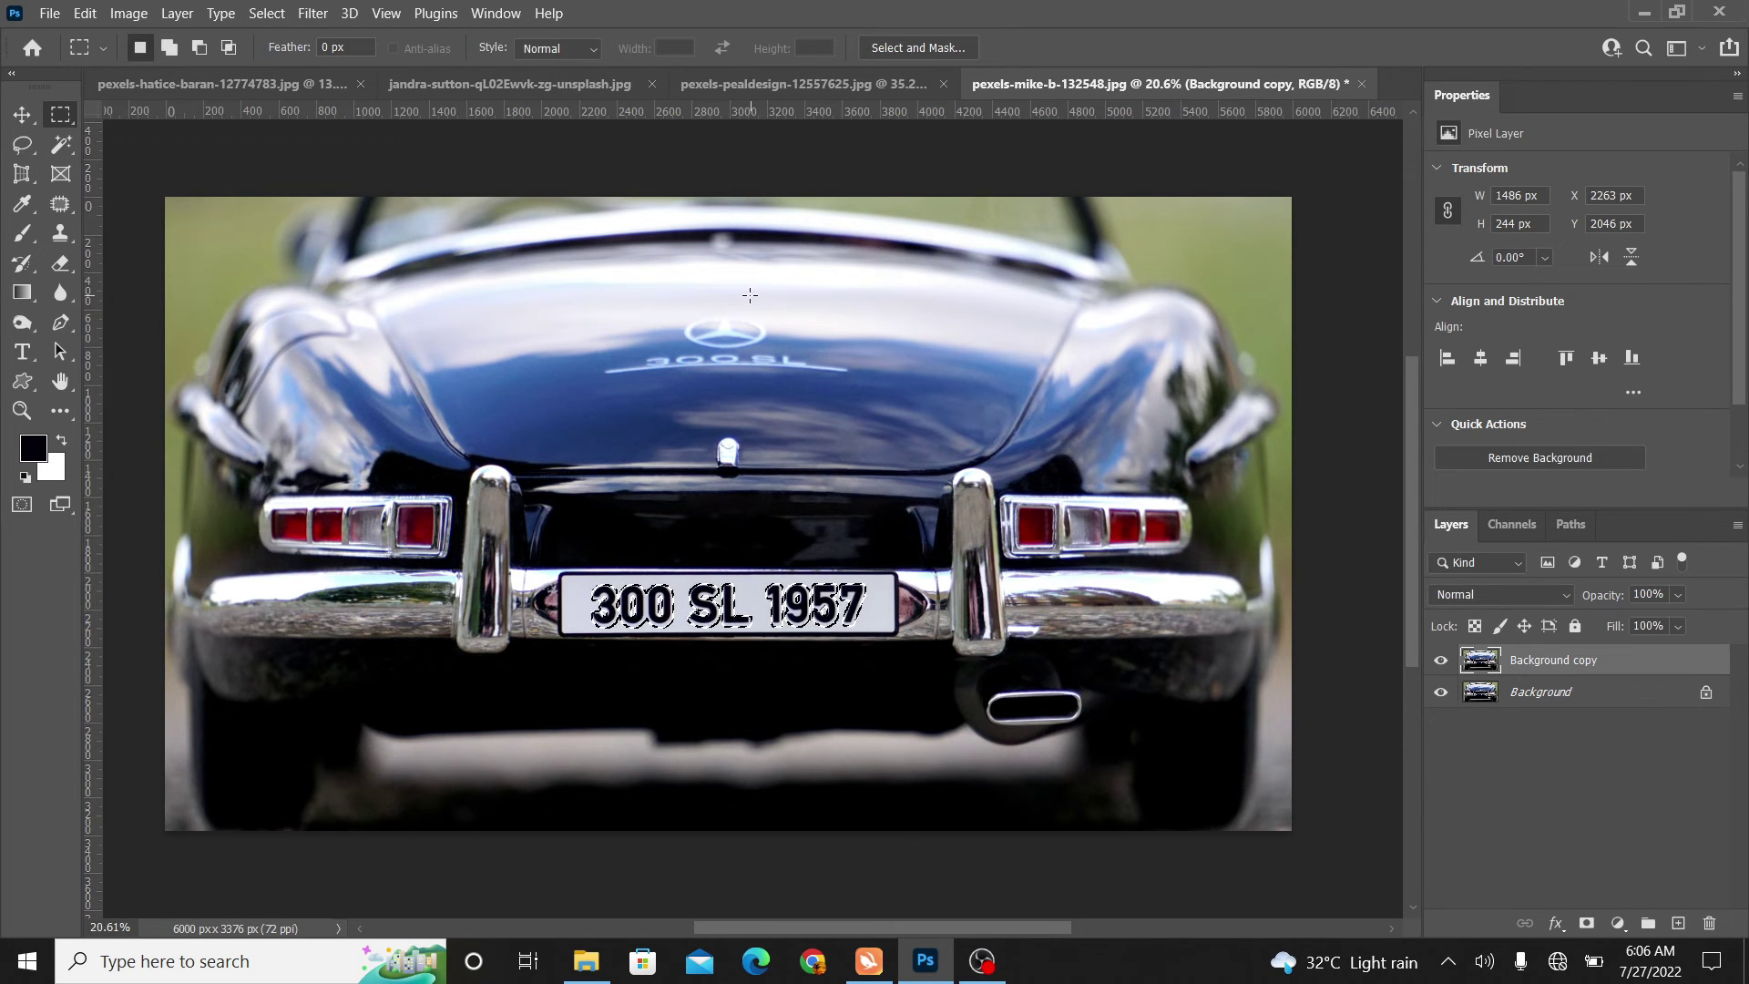
Step: Fill the selected plate characters with Content-Aware contents, keeping Color Adaptation on, and deselect
left_click(84, 12)
left_click(113, 347)
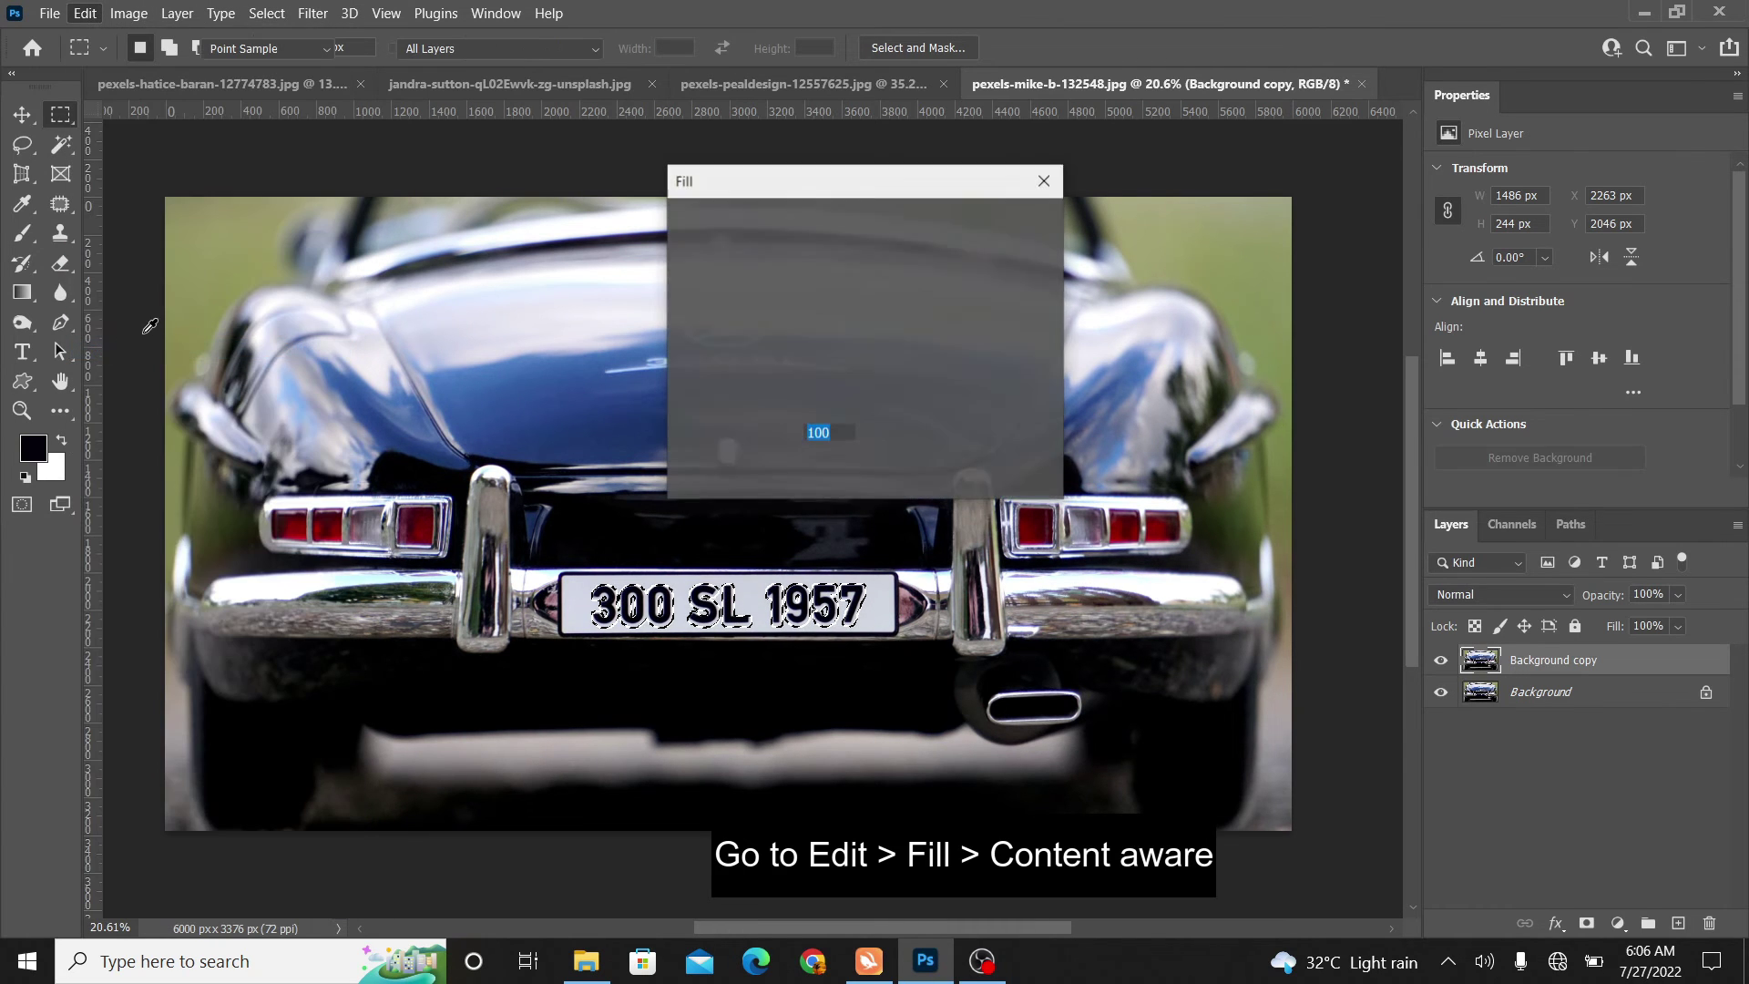
left_click(916, 228)
left_click(910, 325)
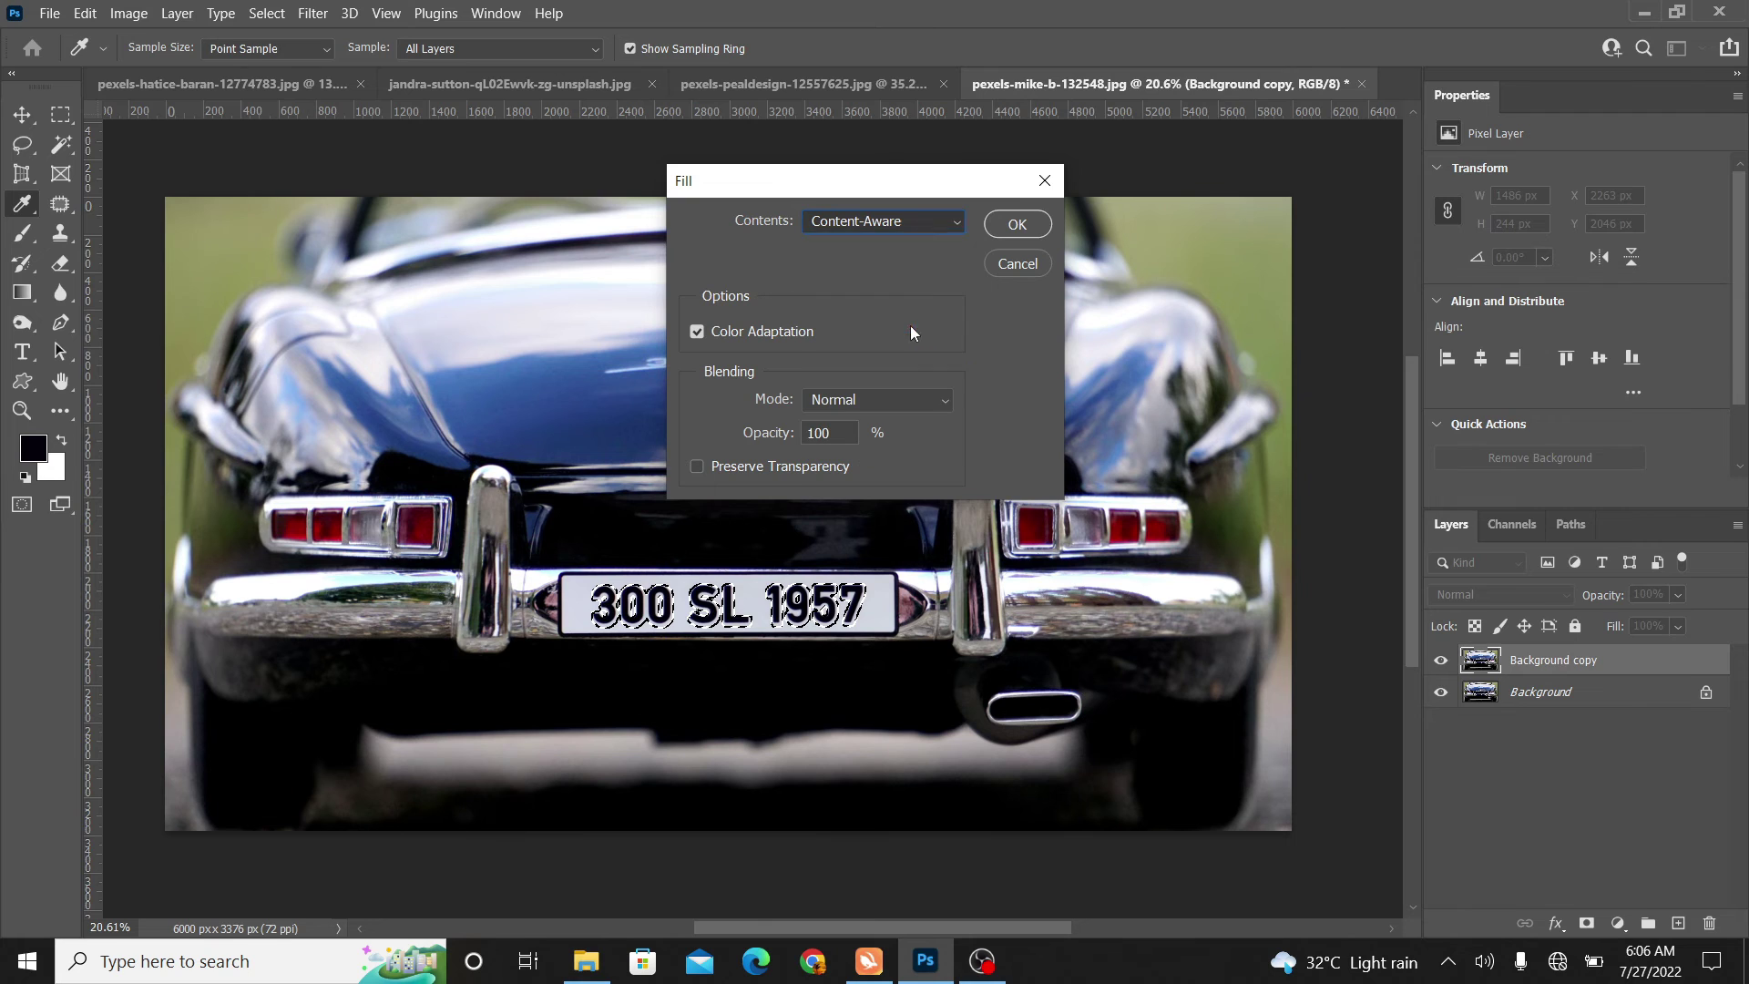
left_click(997, 224)
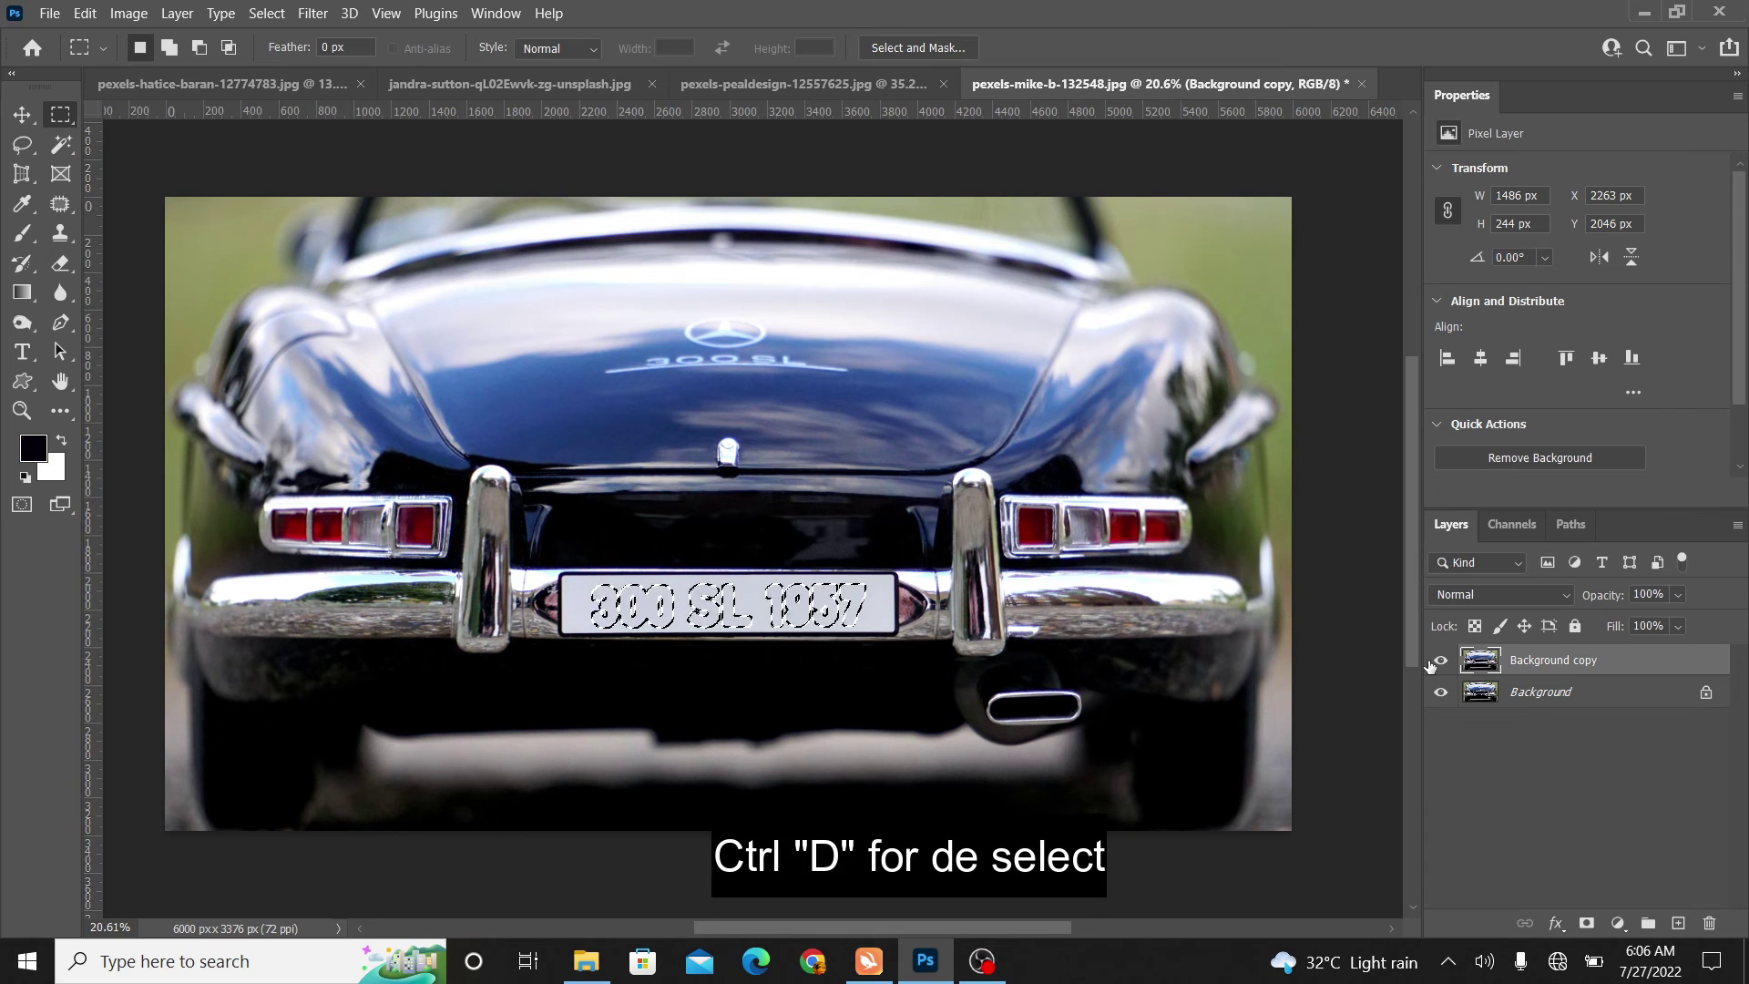
key("ctrl+d")
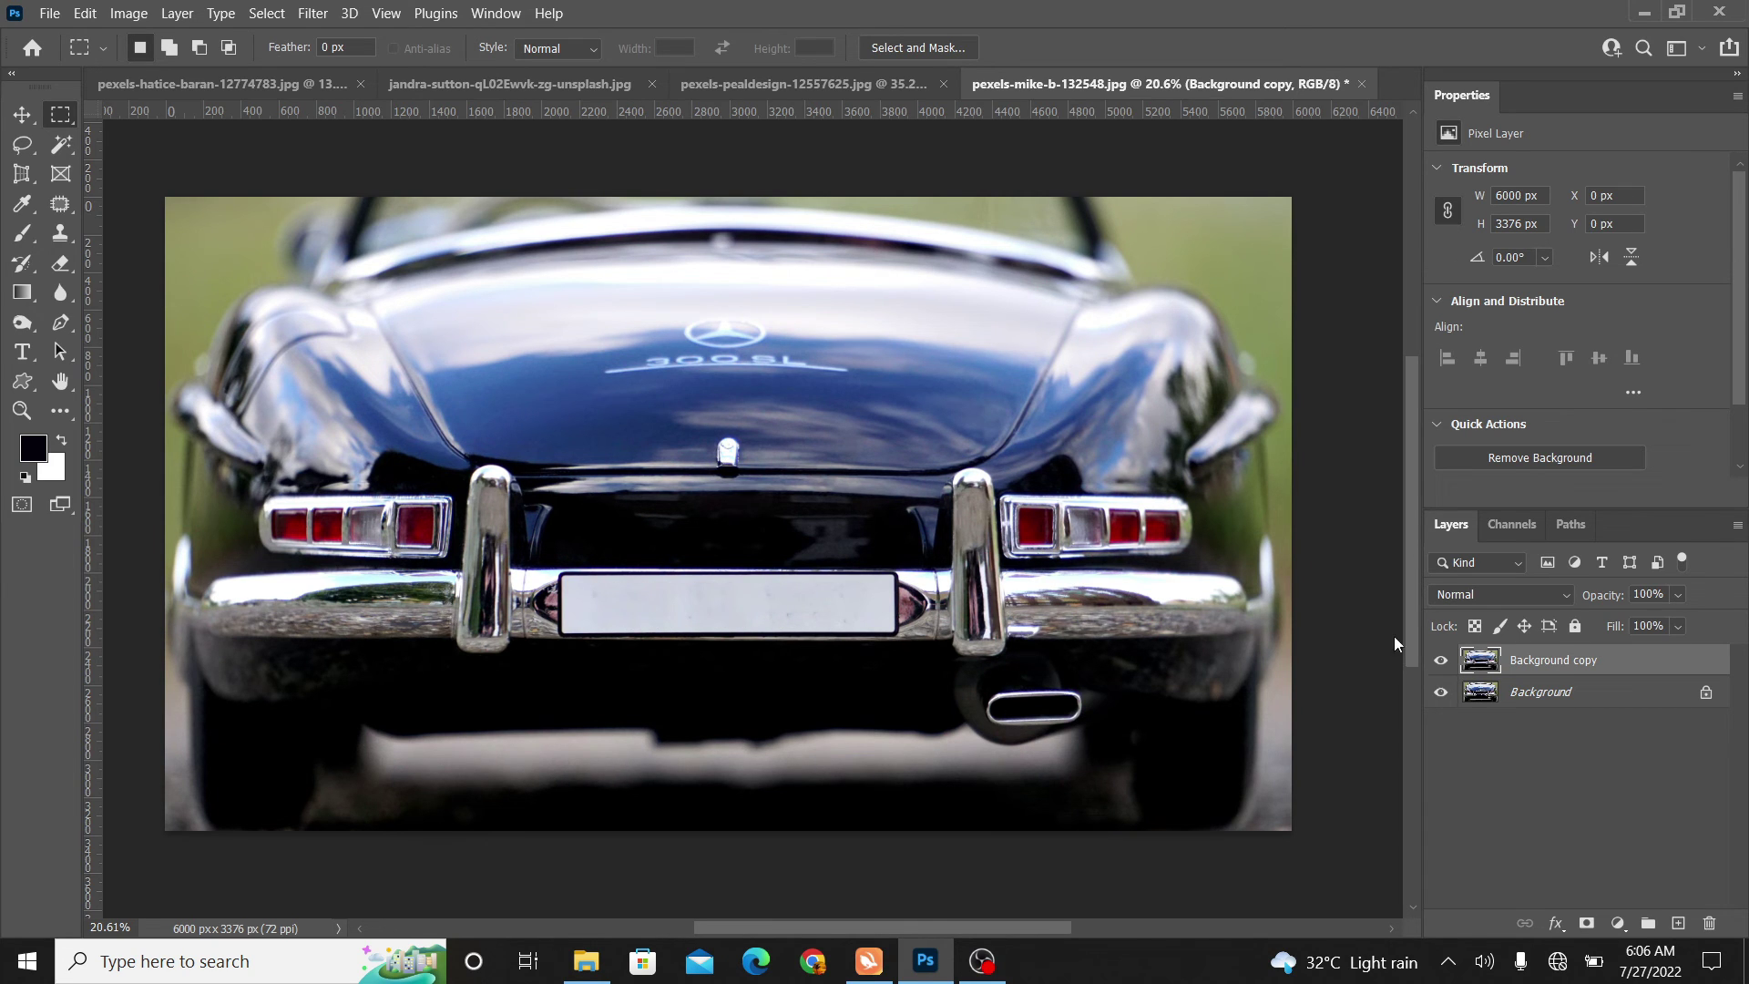
Step: Compare the blanked number plate with the original by toggling the visibility of the Background copy layer
left_click(1442, 662)
left_click(1442, 662)
left_click(1442, 662)
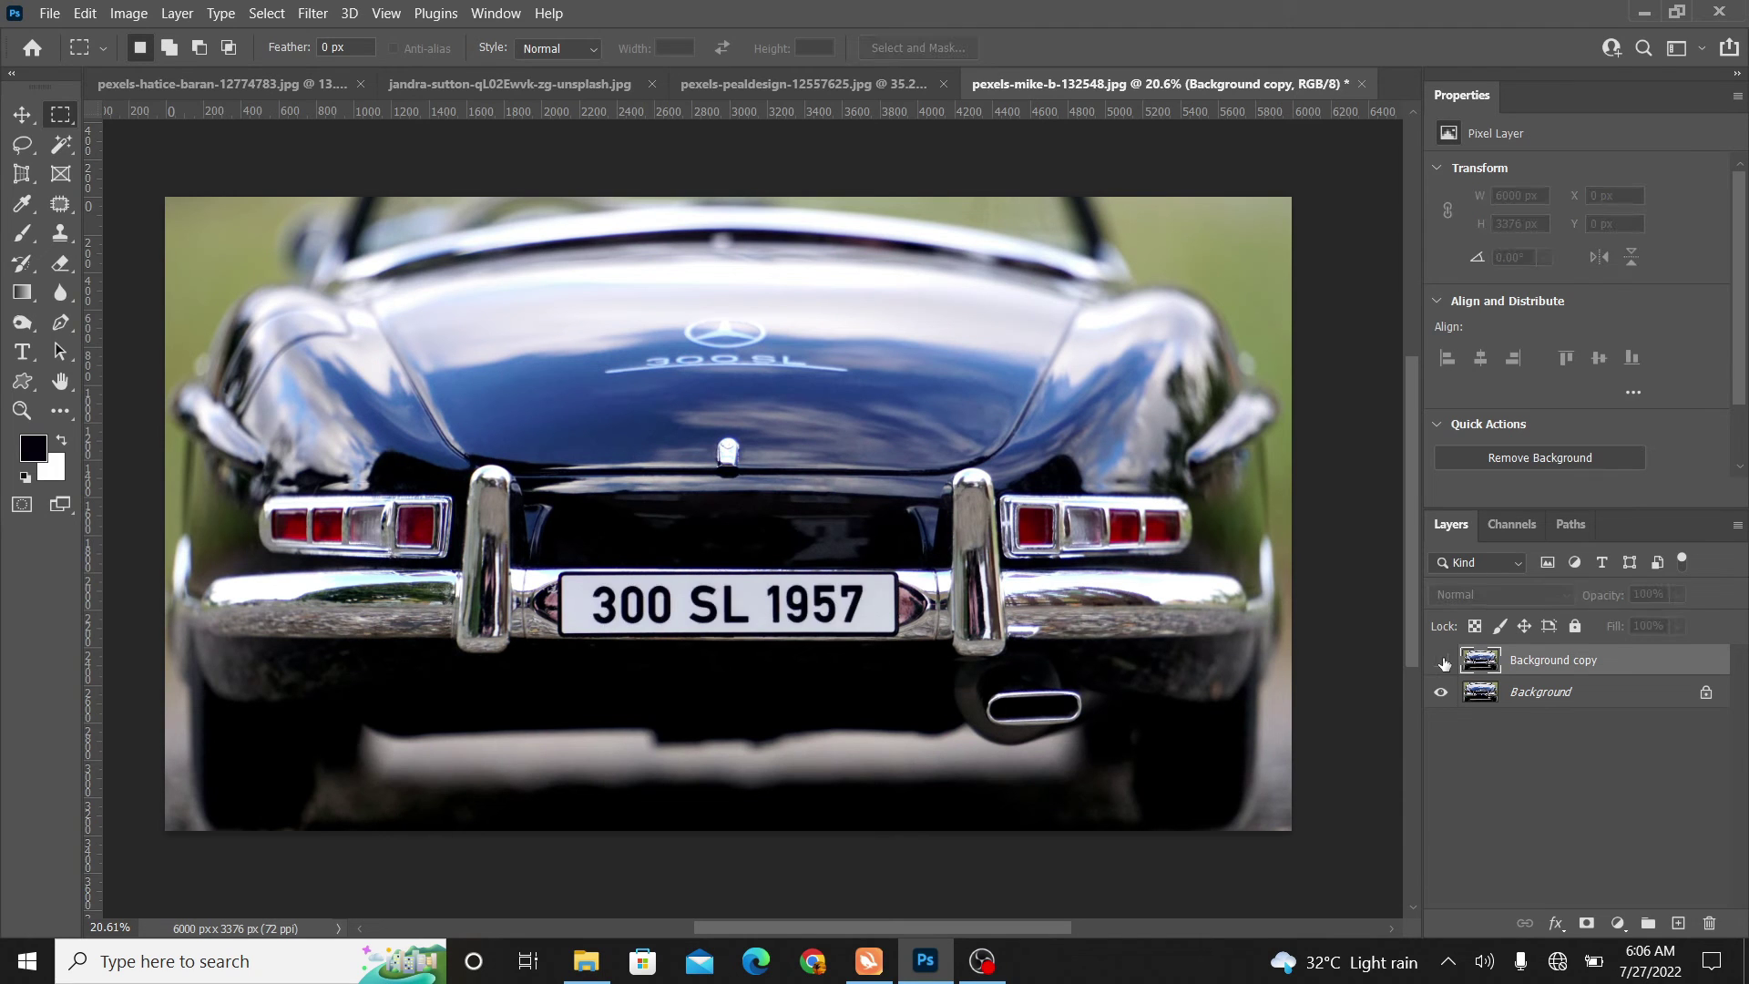
left_click(1442, 662)
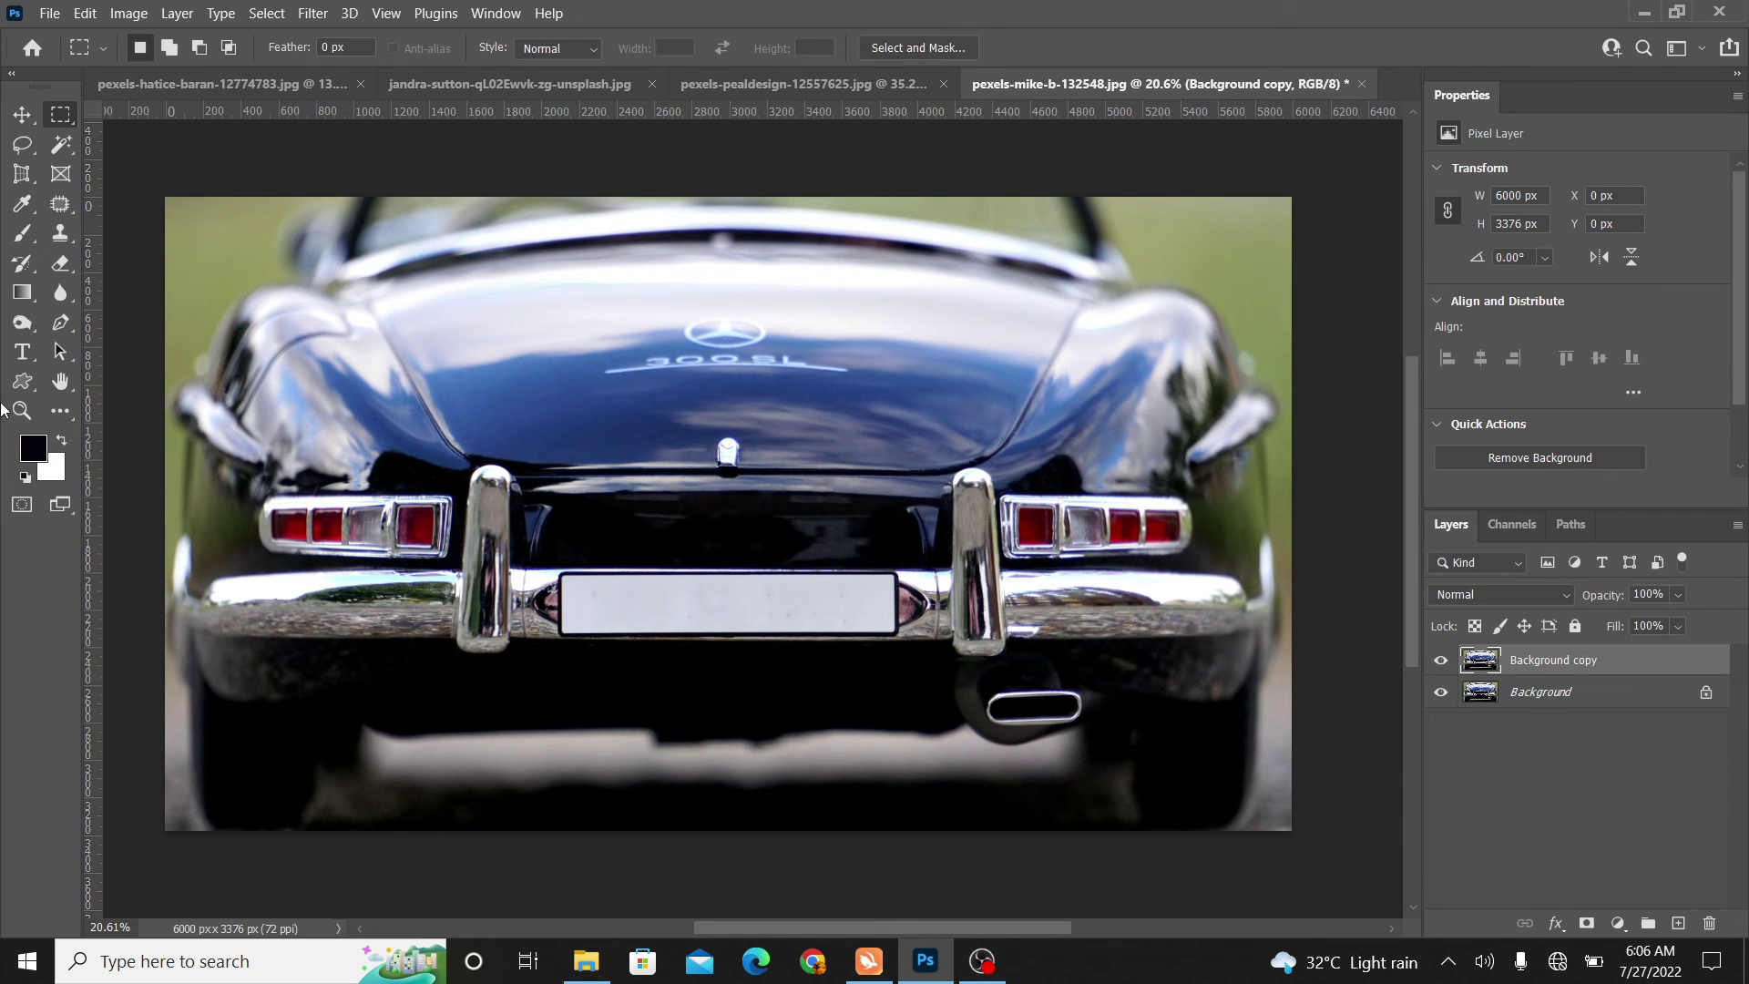
Step: Clean the leftover dark specks off the blank number plate with the Spot Healing Brush at size 60, using the Content-Aware type
left_click(22, 410)
left_click_drag(816, 599, 896, 621)
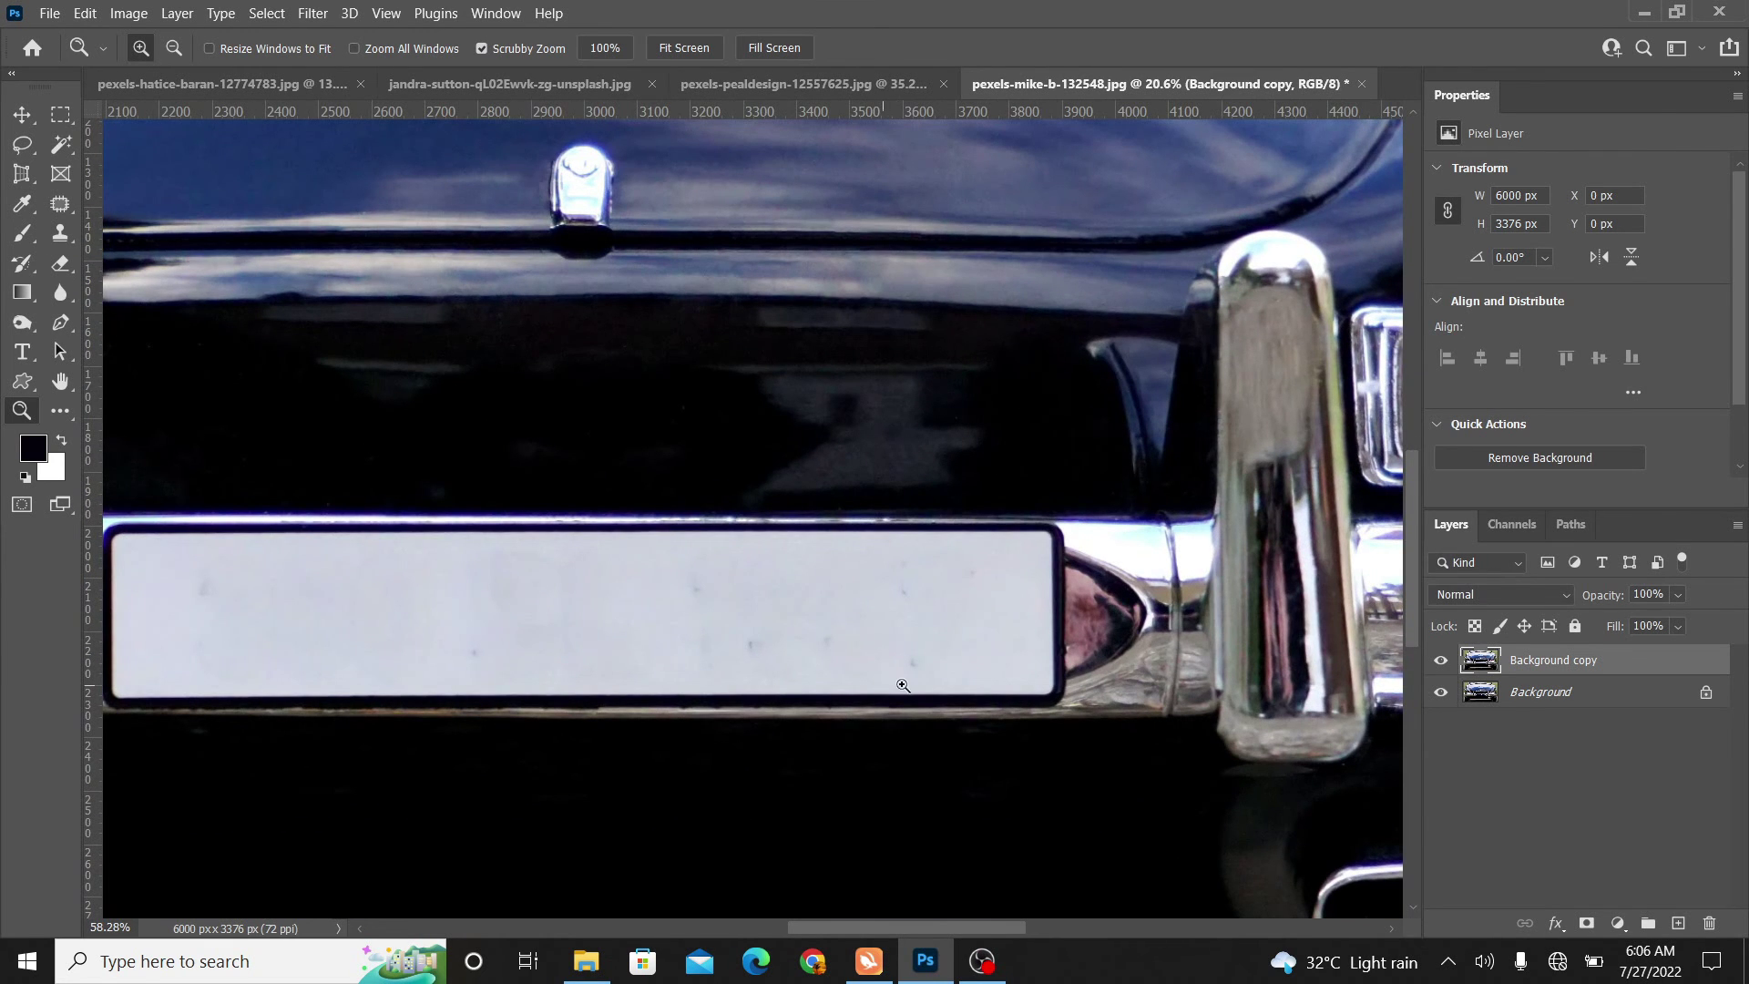
left_click(60, 203)
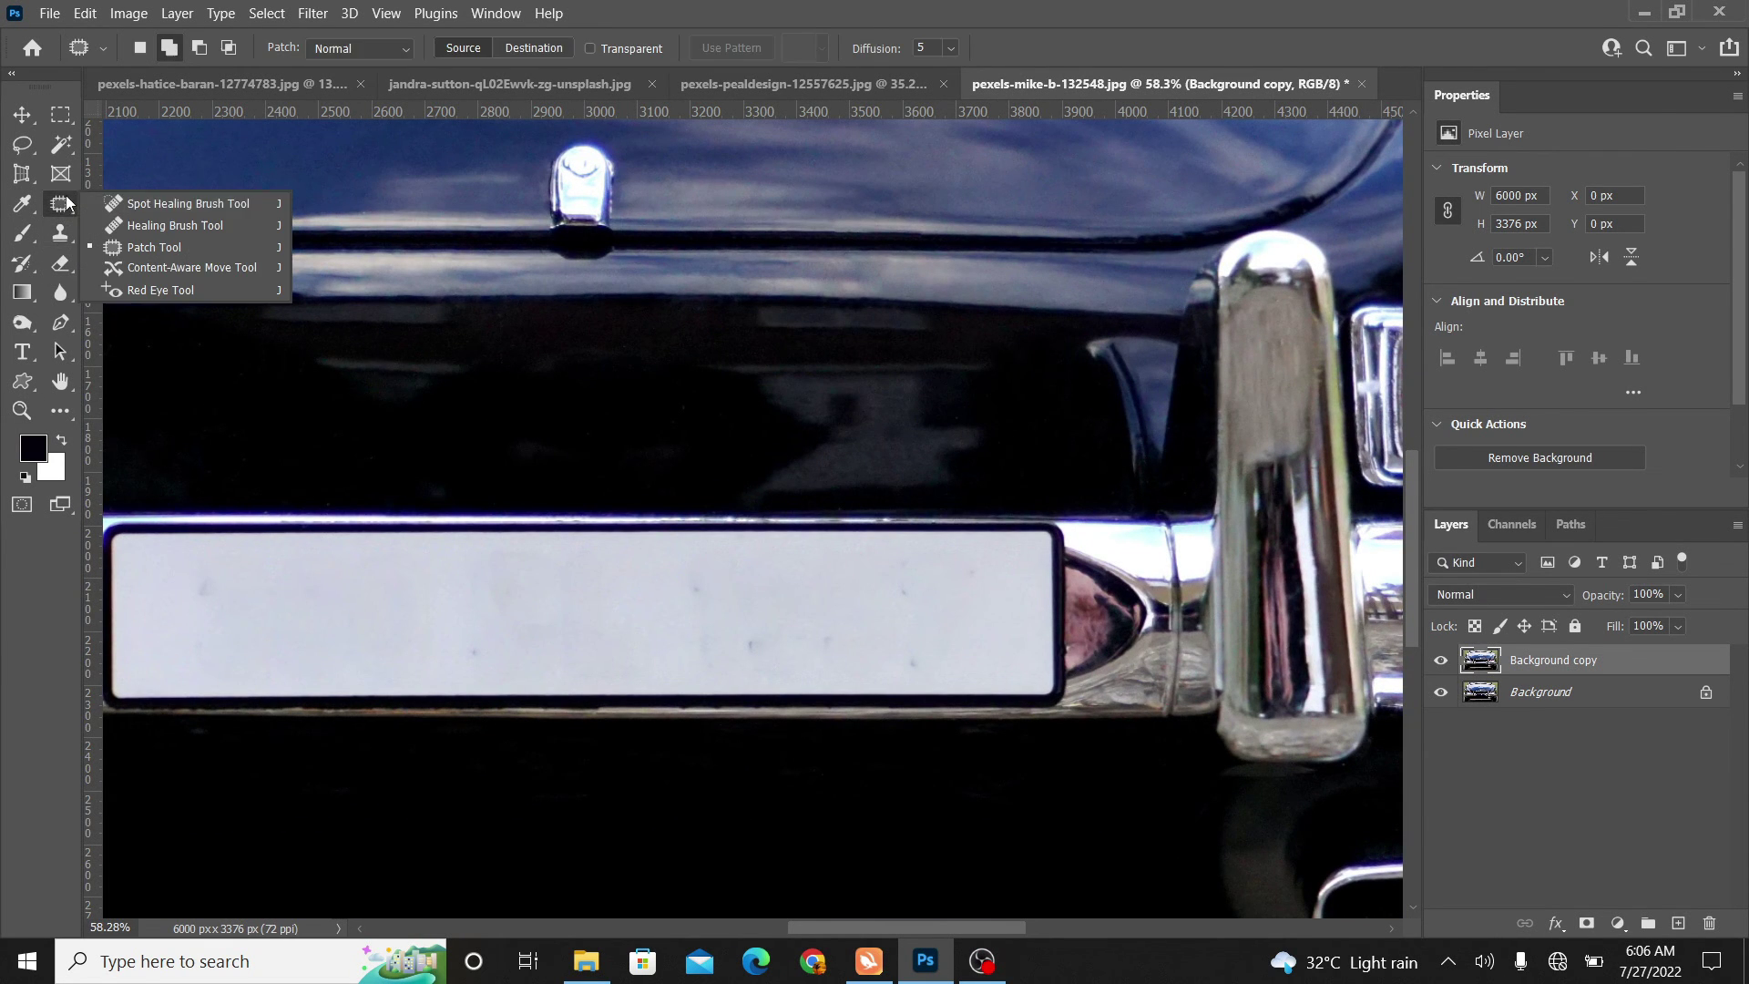
left_click(221, 205)
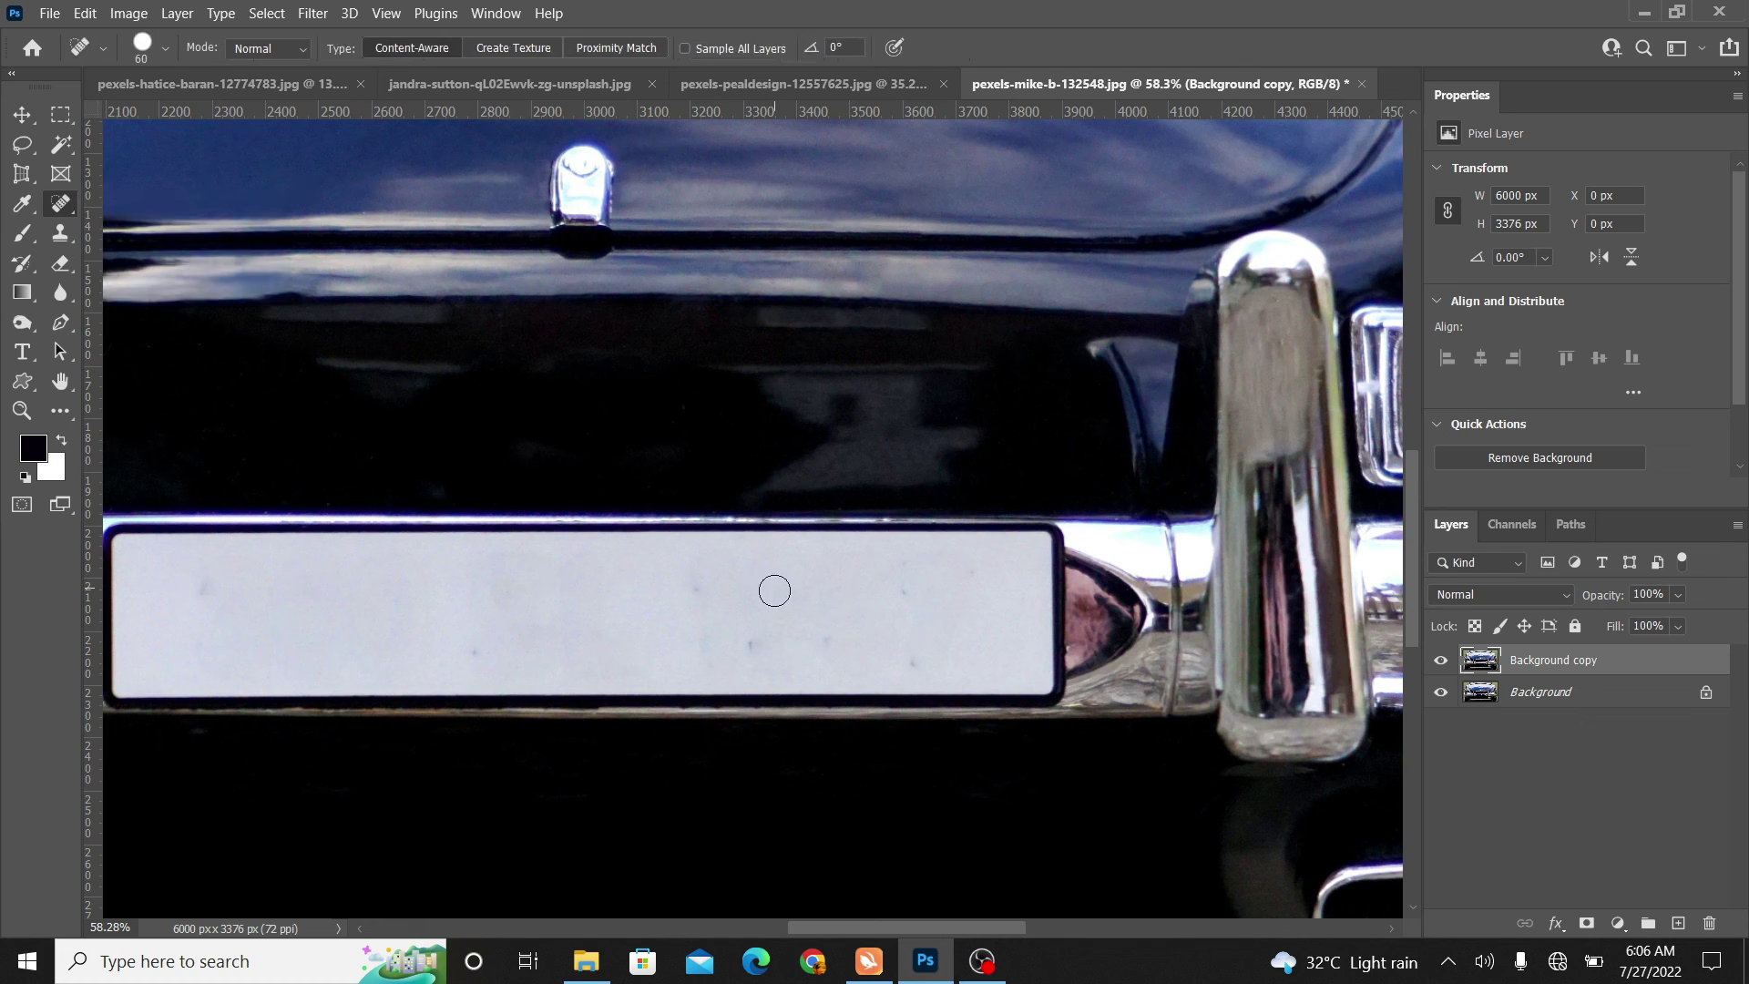
left_click(751, 645)
left_click(829, 641)
left_click(915, 667)
left_click(961, 575)
left_click_drag(695, 576, 709, 647)
left_click(472, 651)
left_click_drag(203, 593, 299, 566)
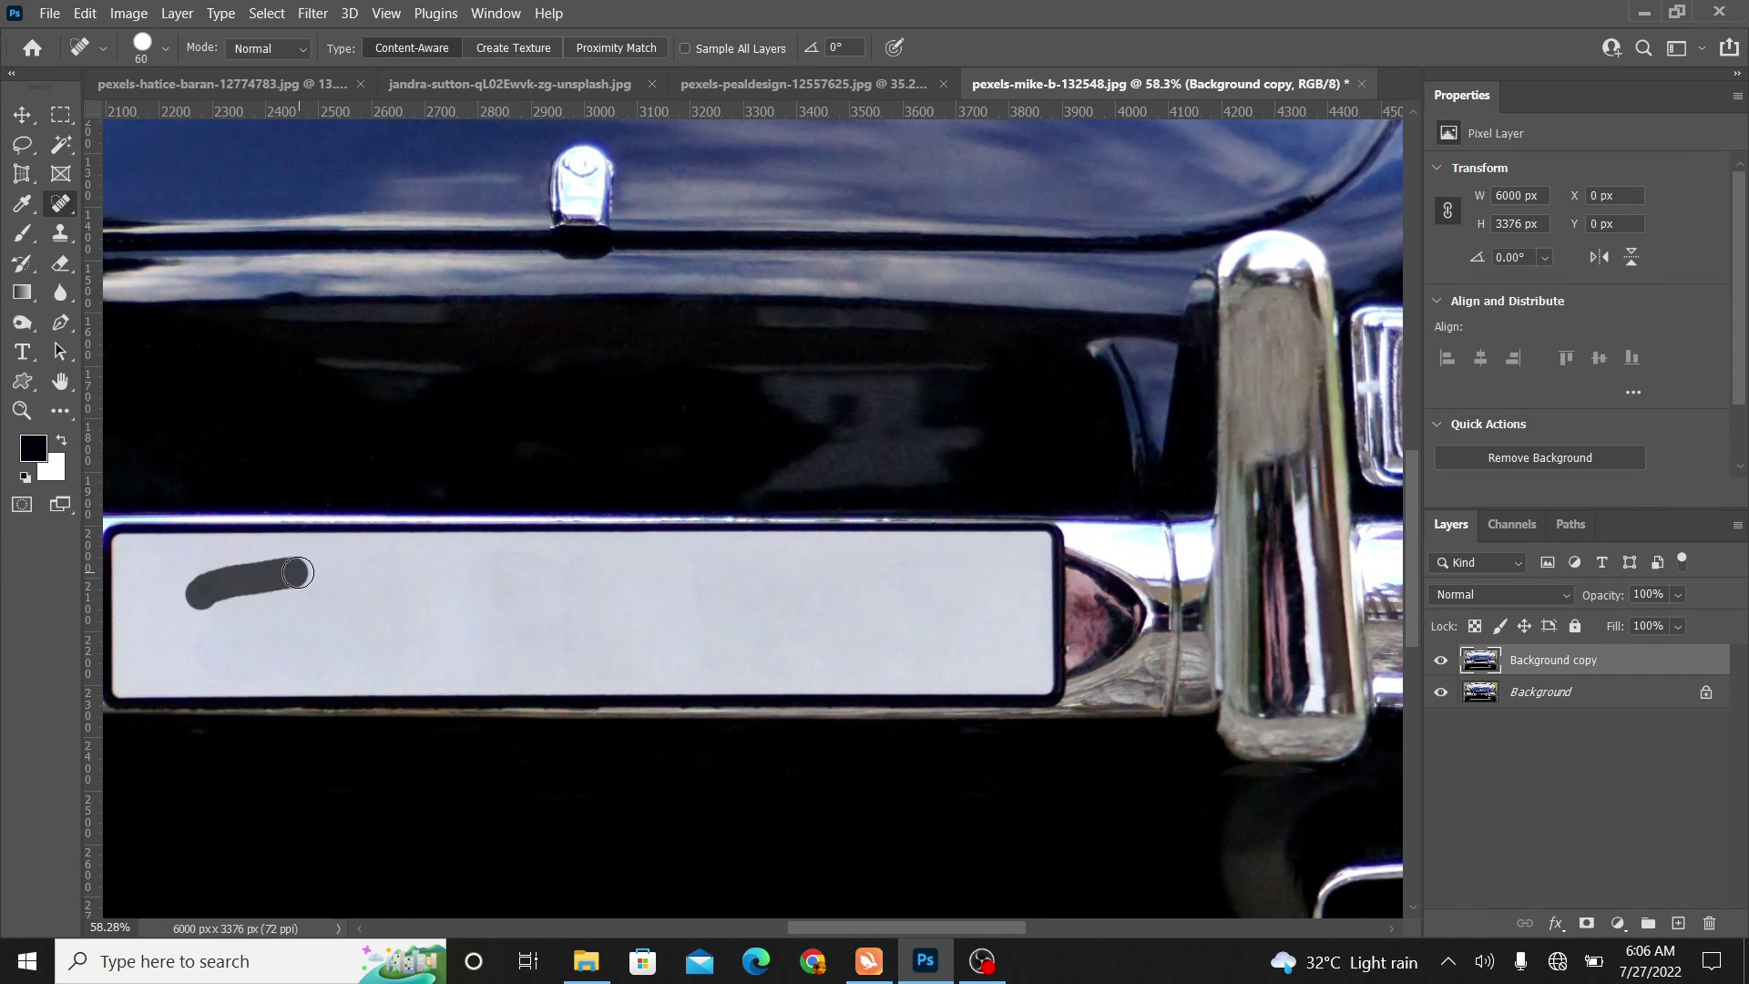
left_click_drag(687, 609, 695, 583)
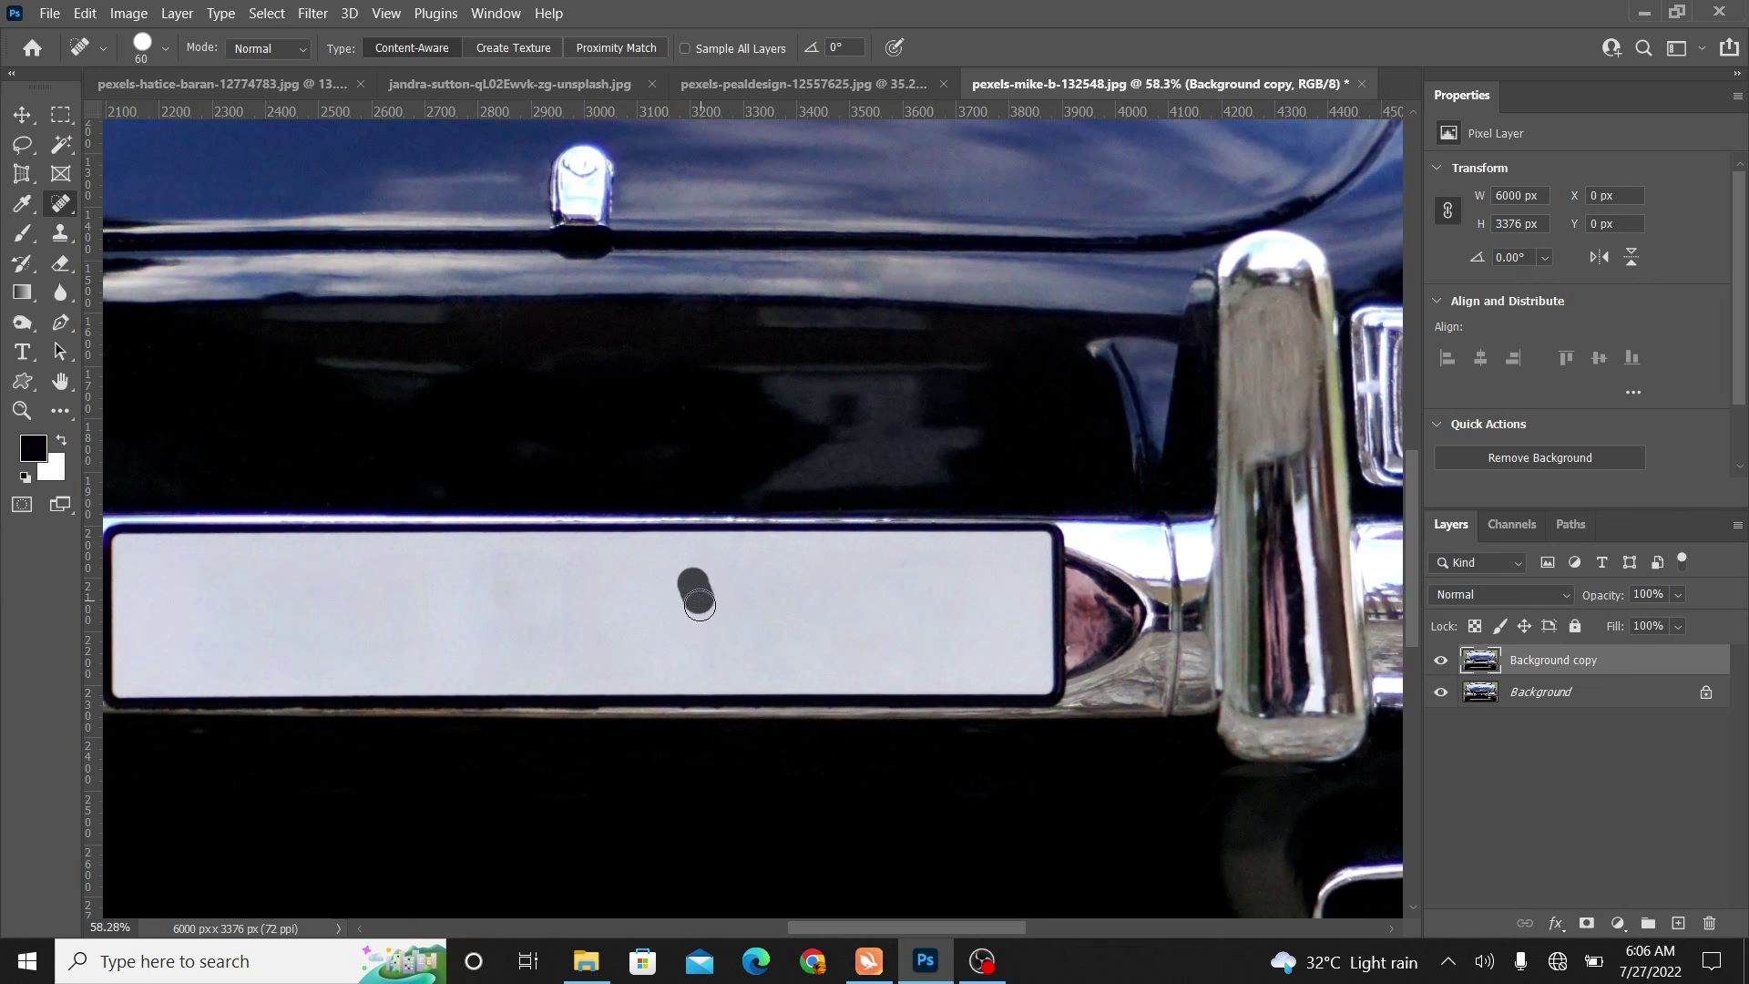
Step: View the whole car photo and compare the cleaned plate with the original by hiding and showing the Background copy layer
double_click(62, 381)
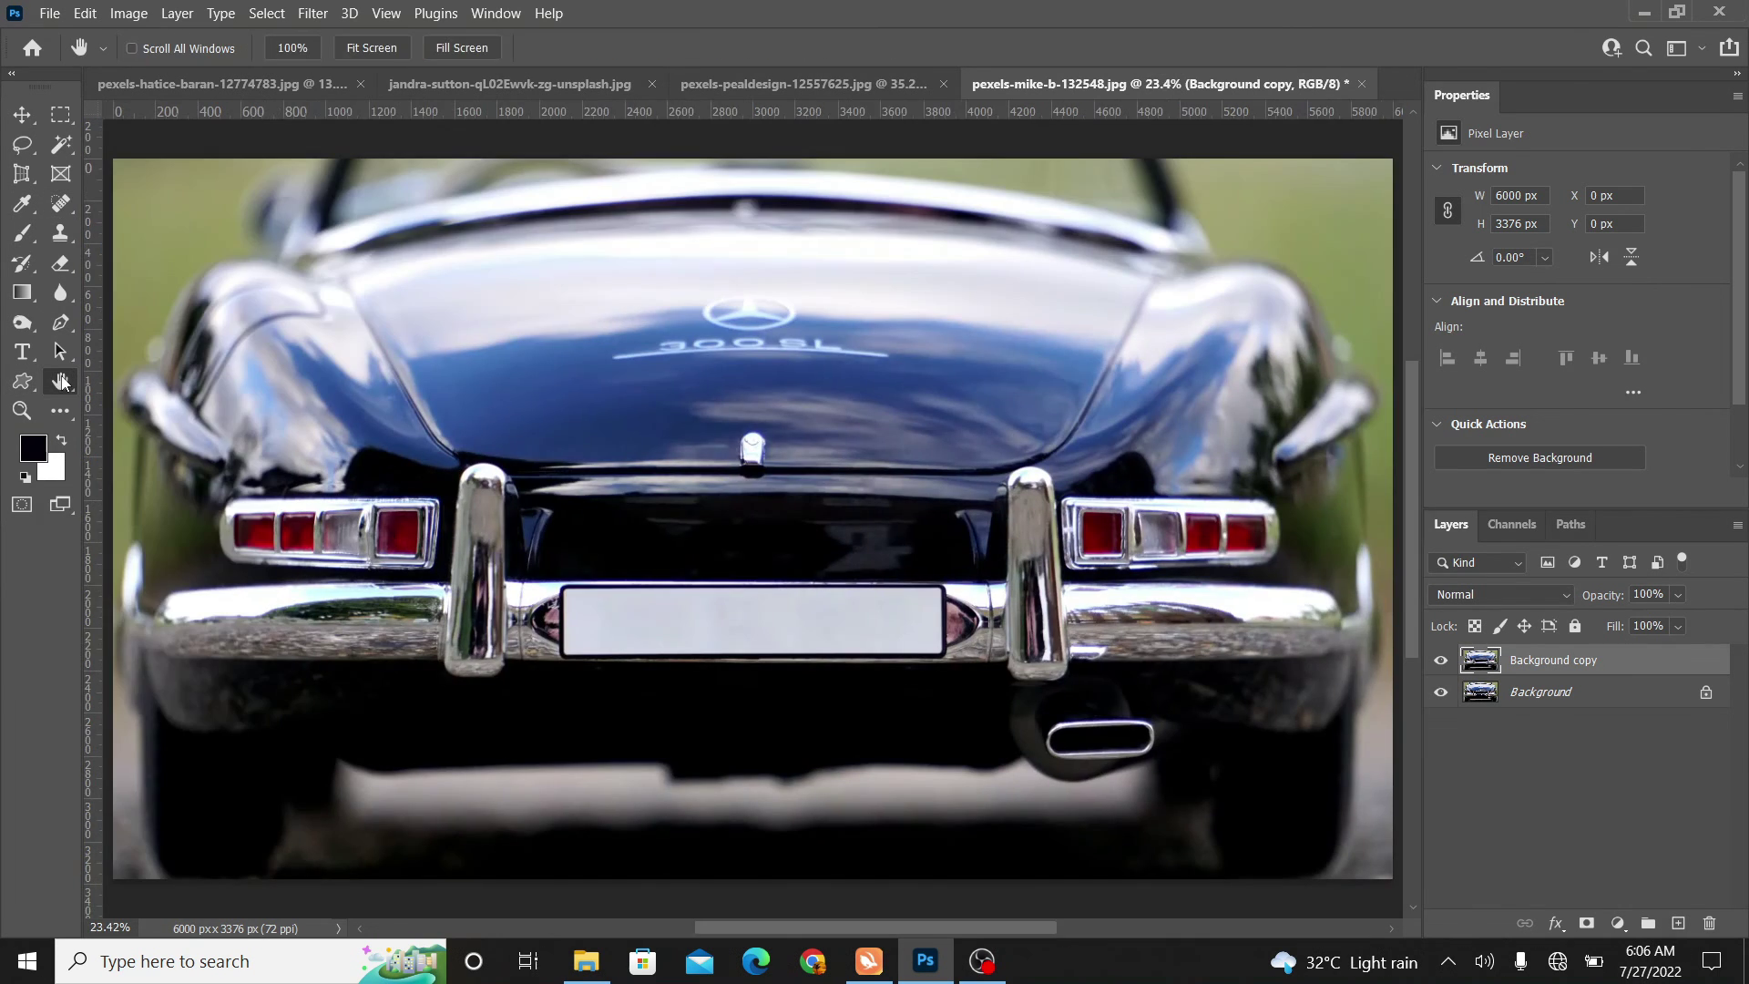
left_click(1440, 659)
left_click(1439, 659)
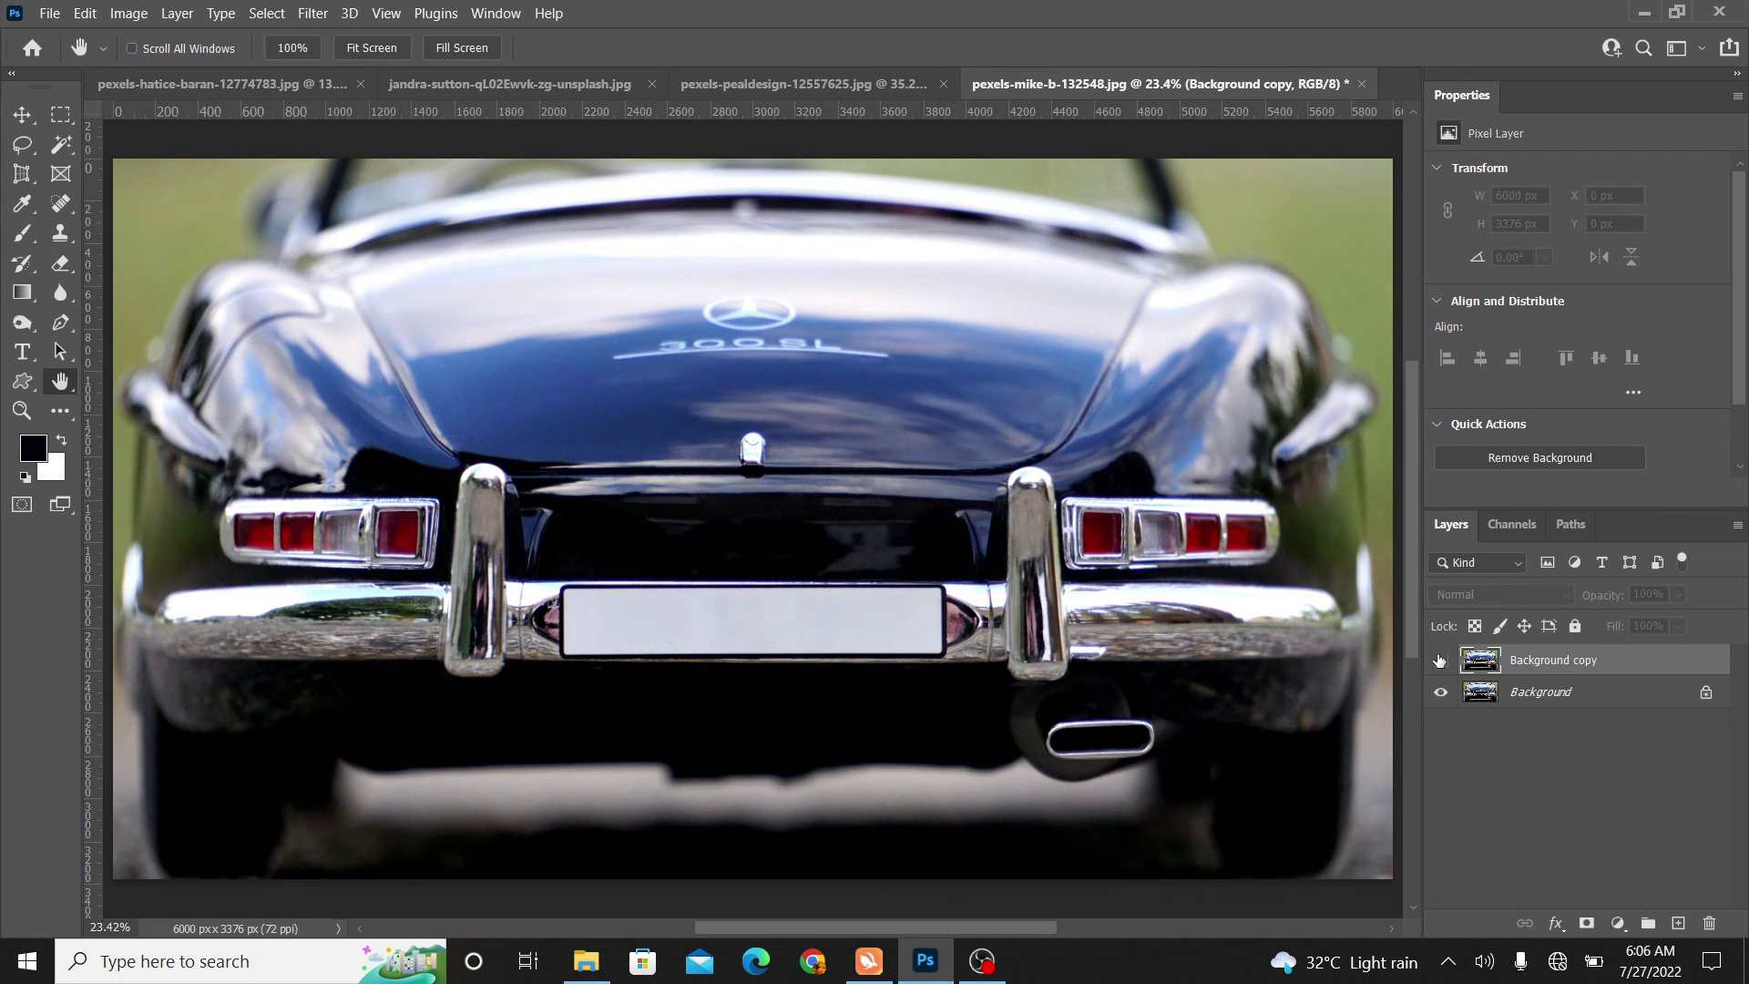
left_click(1439, 660)
left_click(1439, 659)
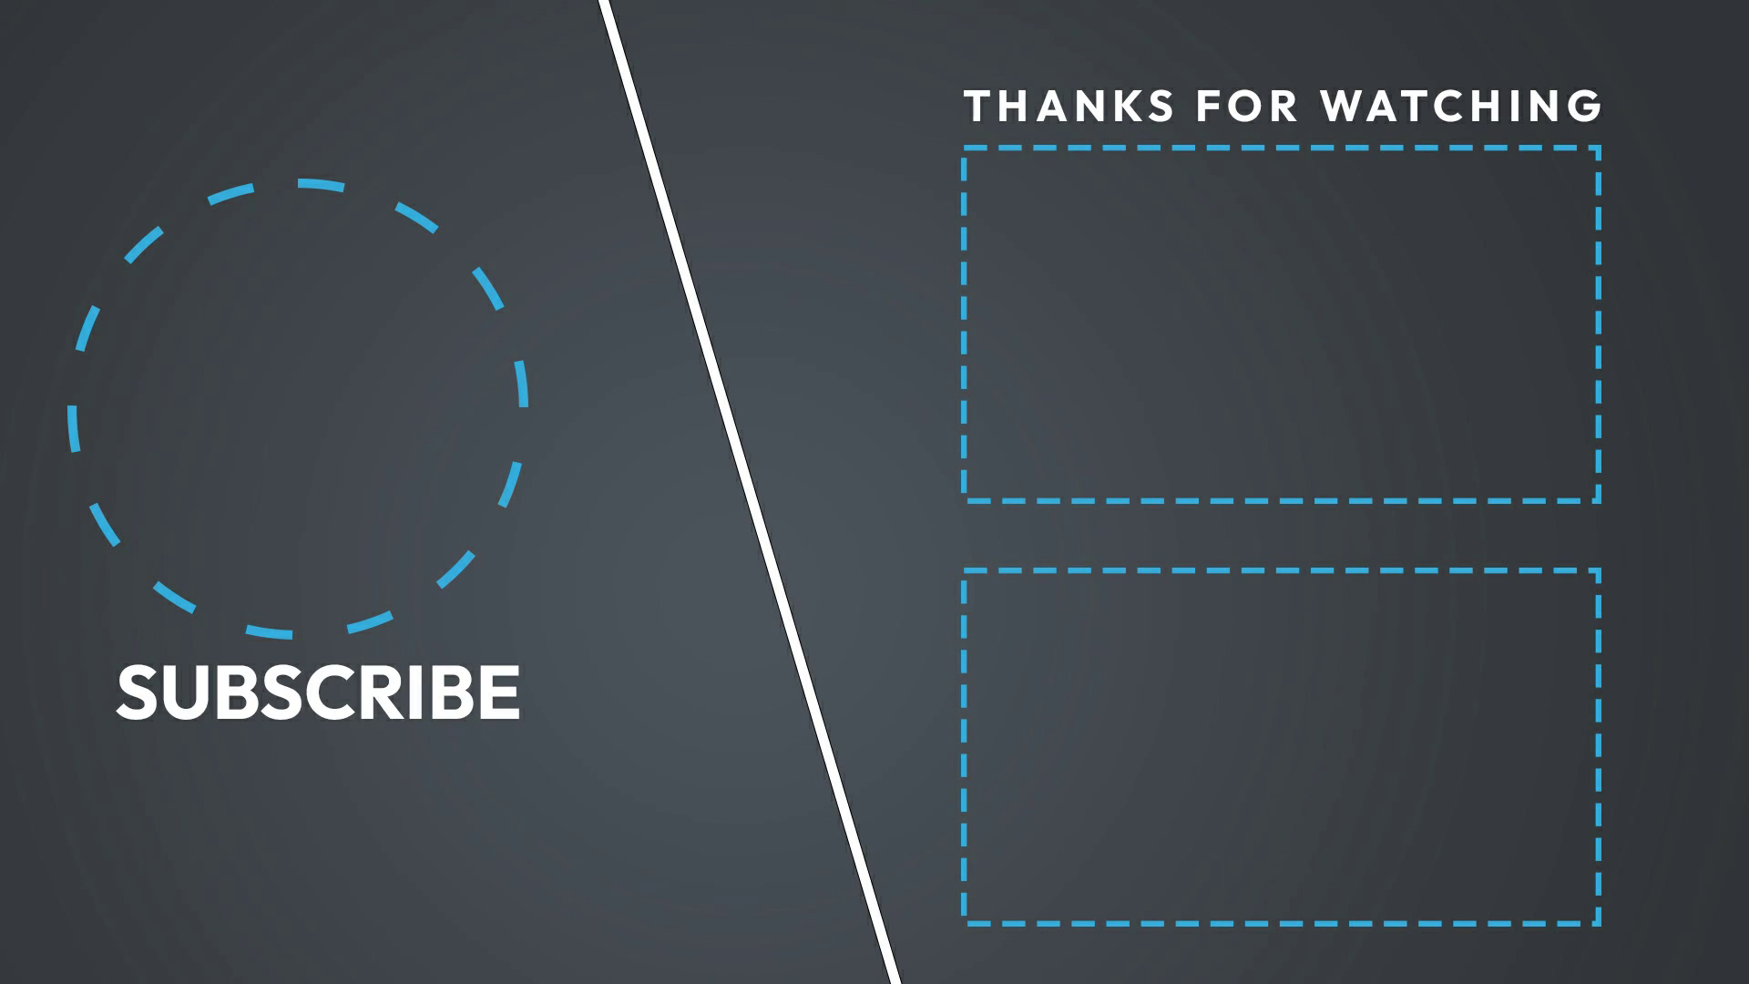